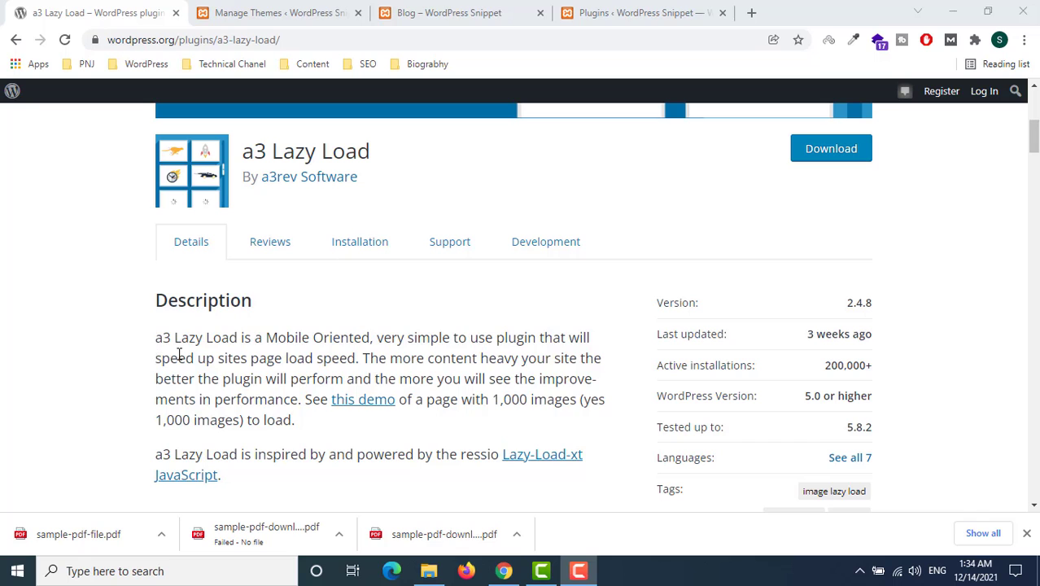
Read the a3 Lazy Load description and examine its linked 1,000-image demo in a separate browser tab.
drag(179, 354, 294, 419)
click(513, 322)
scroll(505, 301, down, 2)
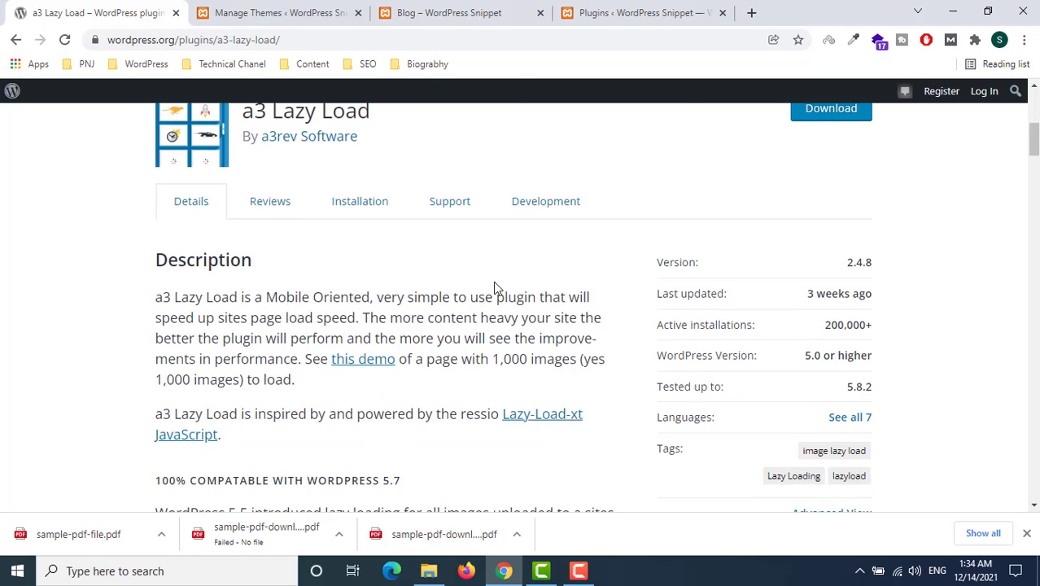
right_click(361, 257)
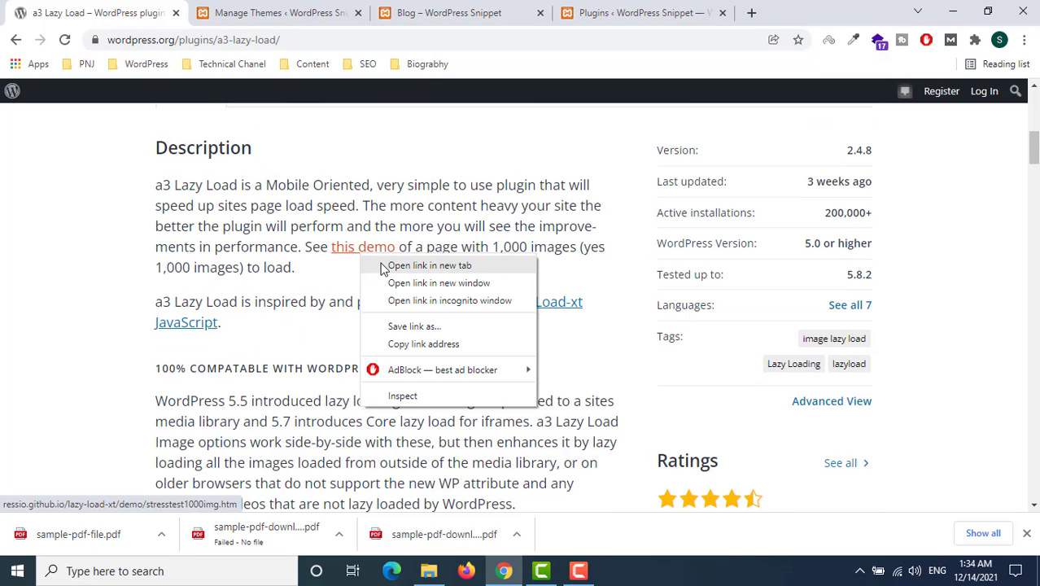
click(387, 265)
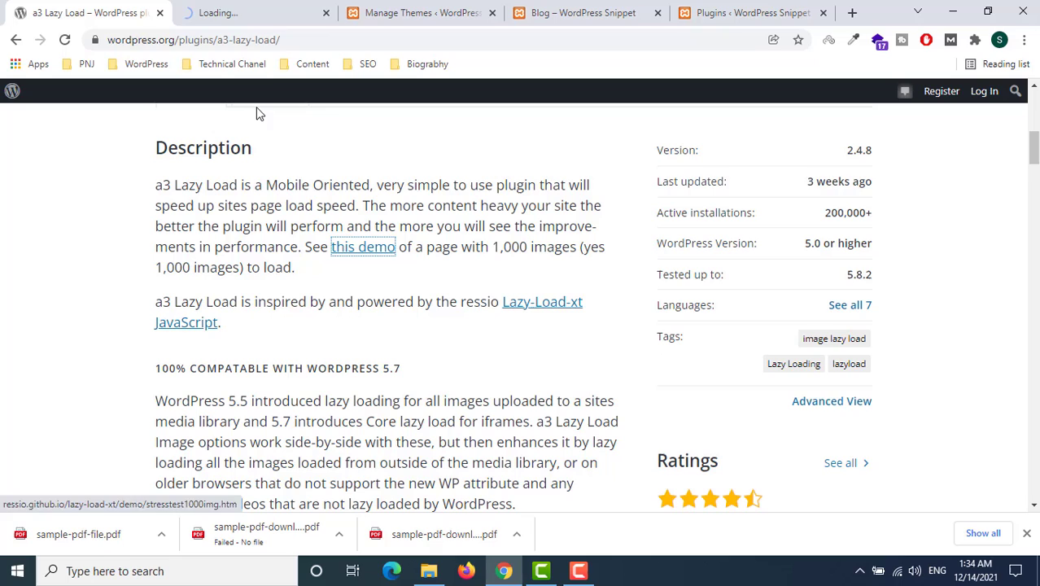
click(256, 13)
scroll(386, 191, down, 4)
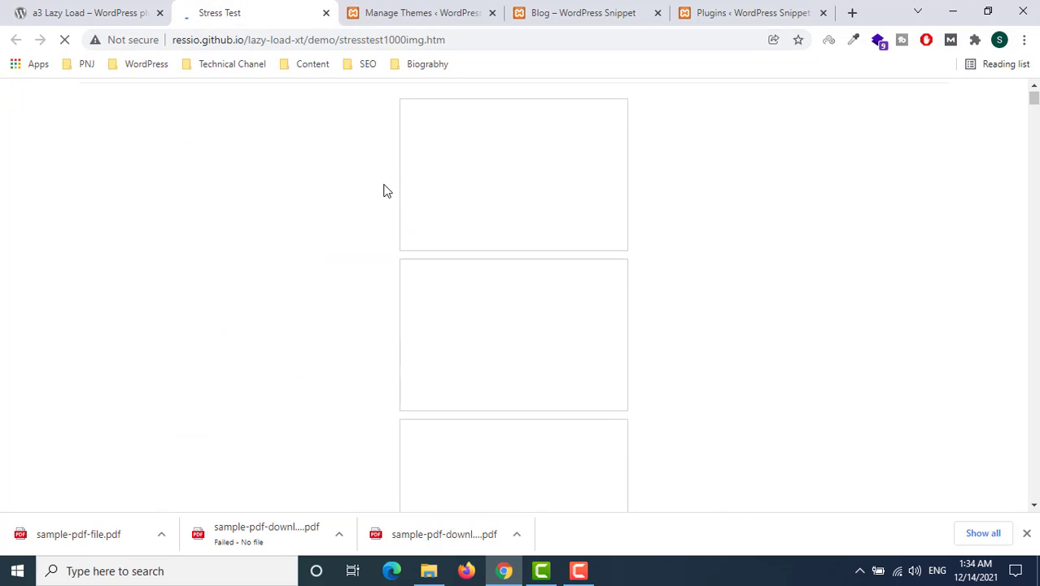
scroll(406, 195, down, 2)
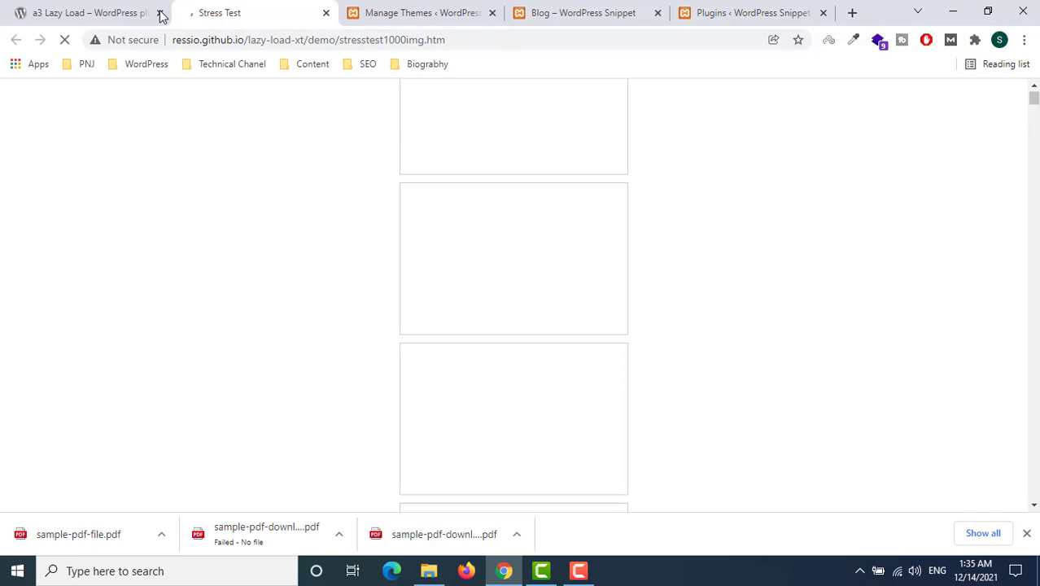
Search for new plugins on the WordPress site using the name "a3 Lazy Load" copied from its WordPress.org page.
click(707, 16)
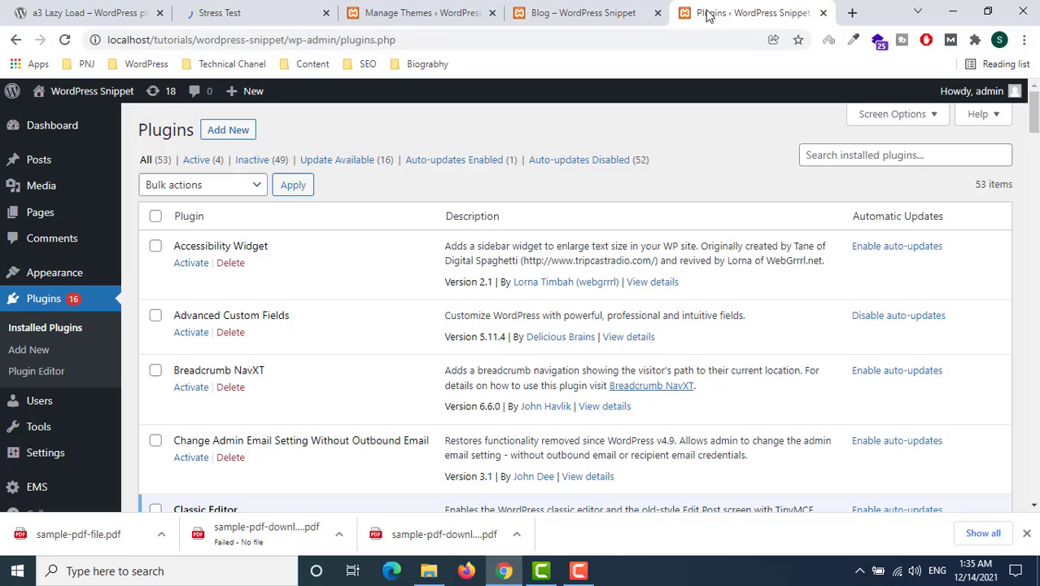
click(218, 136)
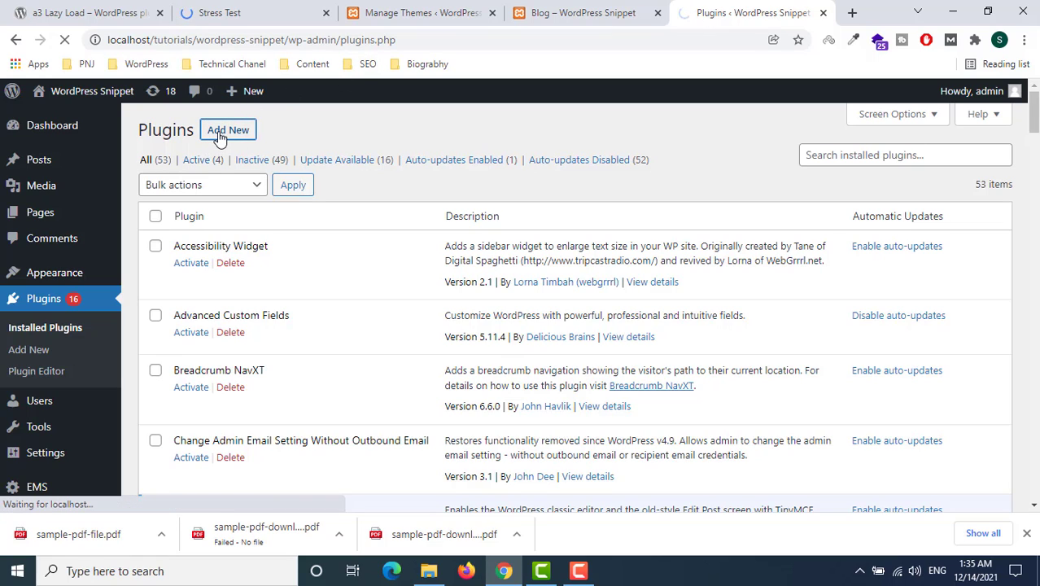
click(86, 10)
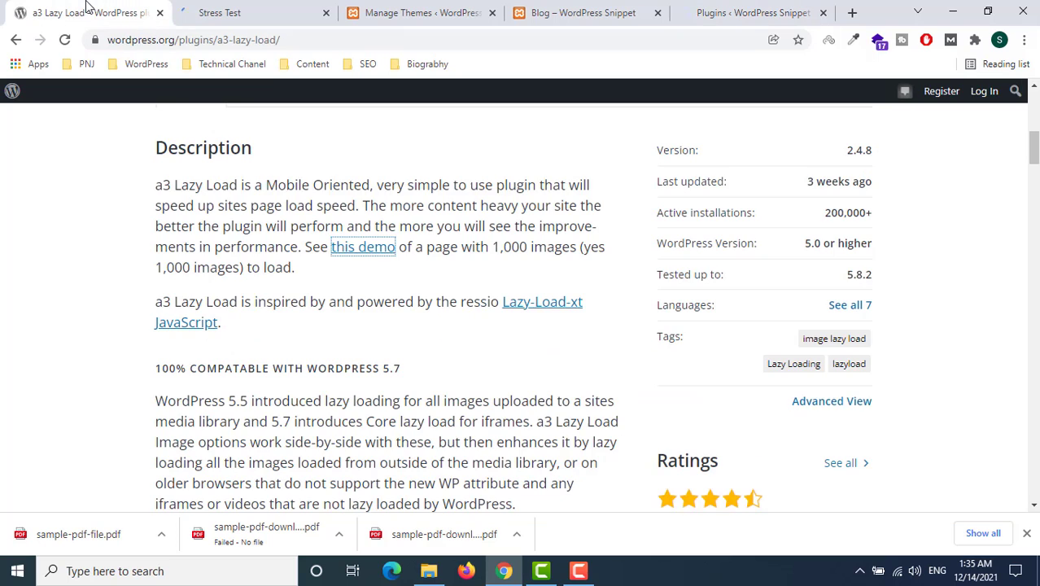
scroll(270, 182, up, 3)
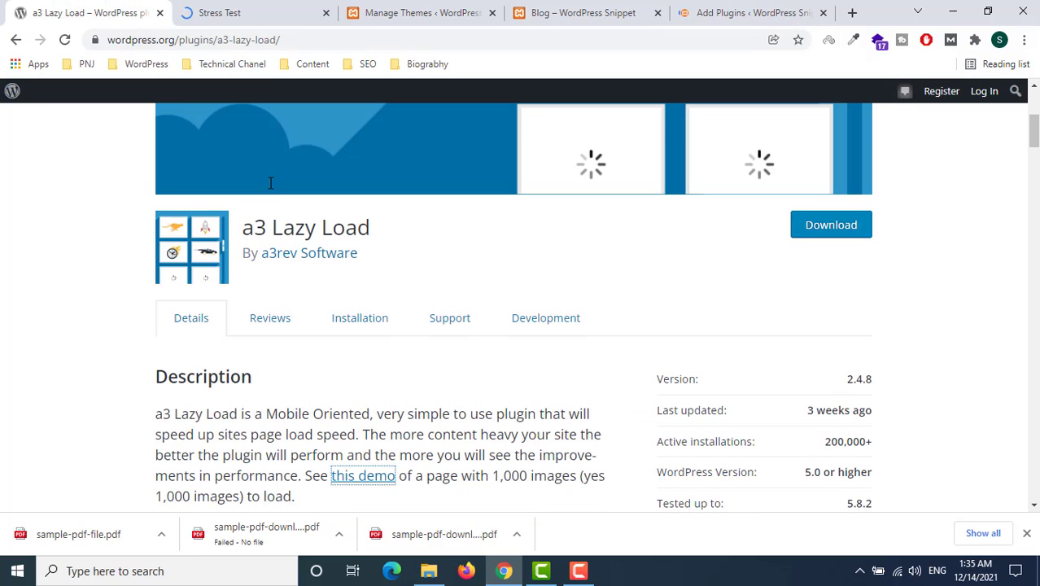
drag(246, 230, 371, 228)
right_click(332, 227)
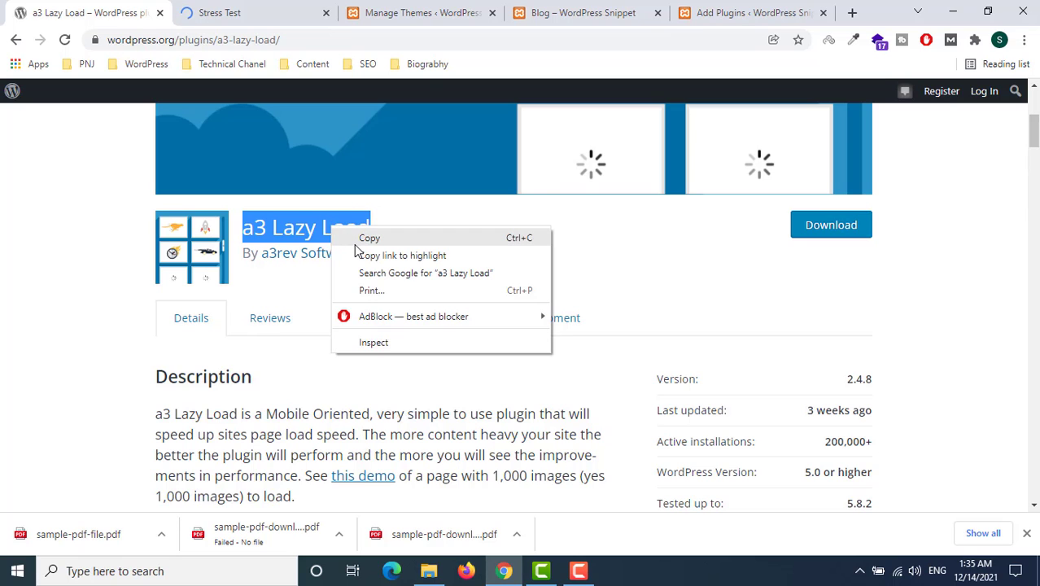
click(362, 234)
click(748, 12)
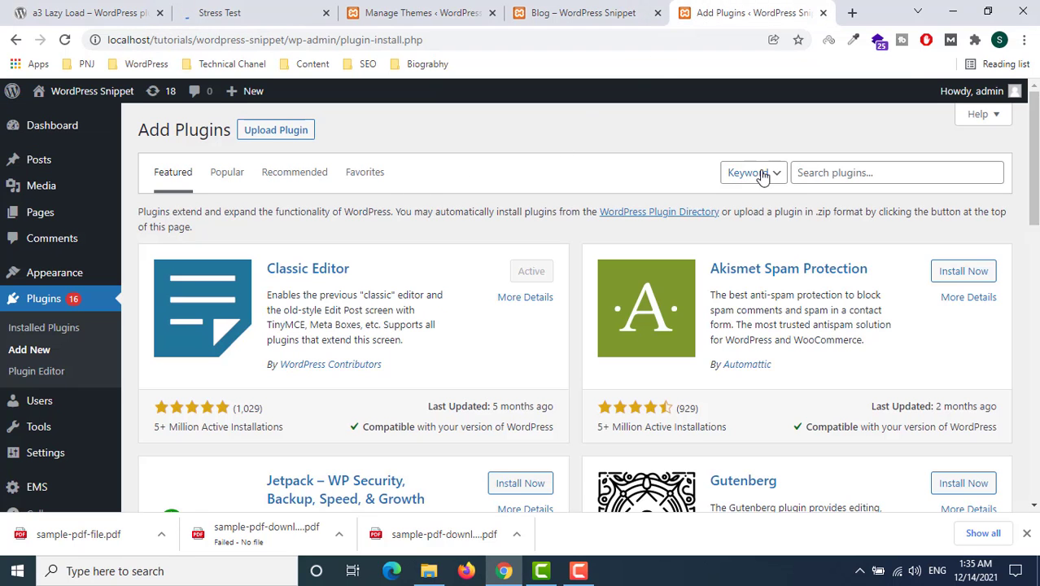
right_click(800, 171)
click(843, 283)
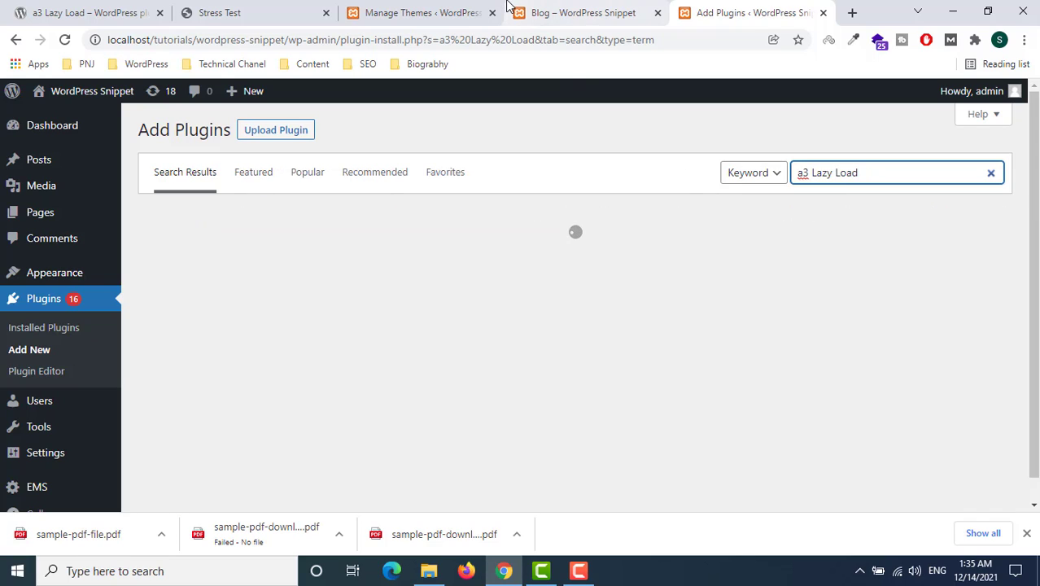
Reload the site's blog page and install the a3 Lazy Load plugin from the search results.
click(557, 10)
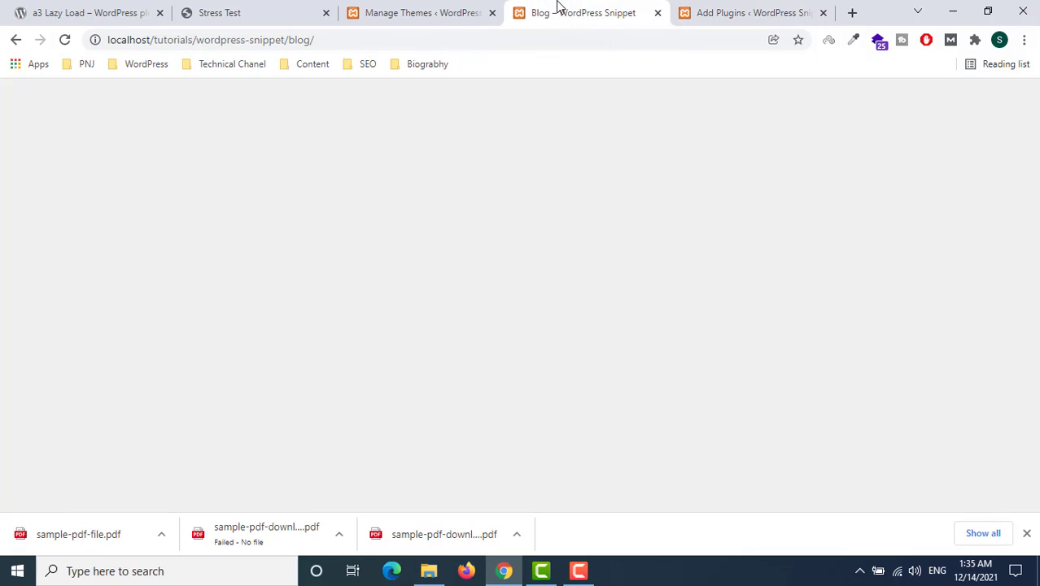
click(65, 40)
click(732, 12)
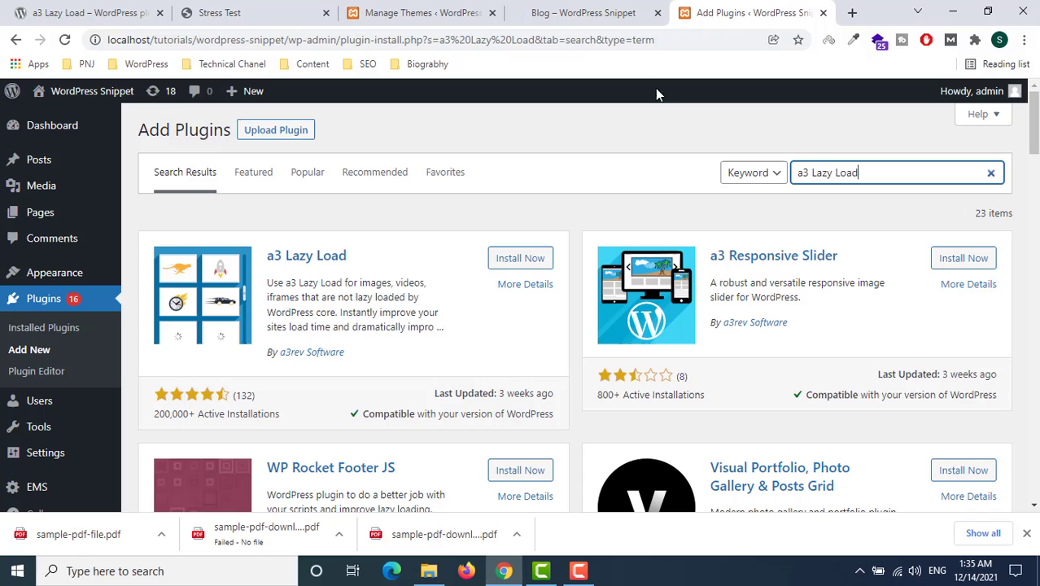
click(509, 258)
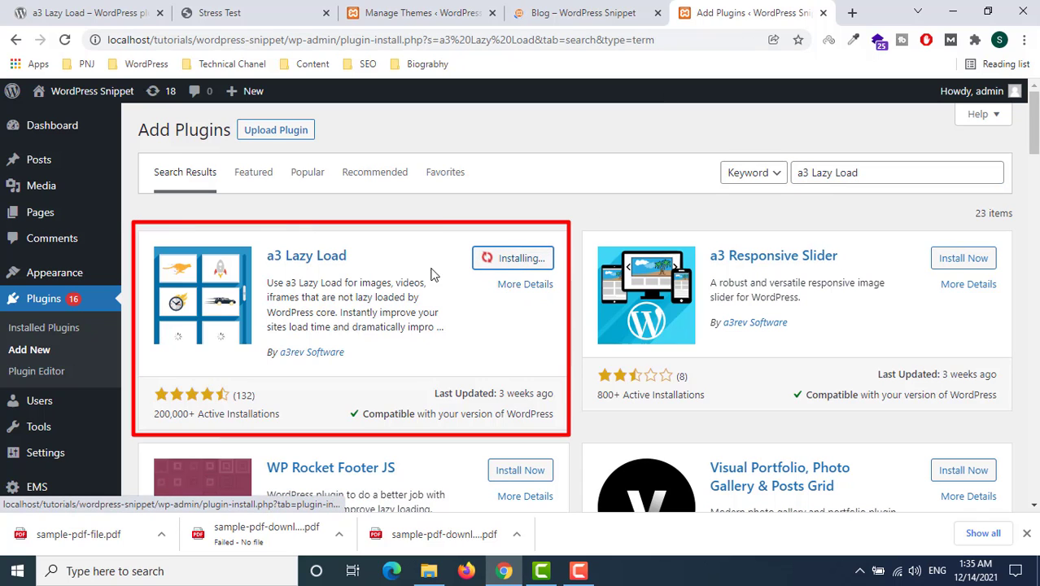
Examine how the post images load on the blog page before activating the plugin.
click(579, 8)
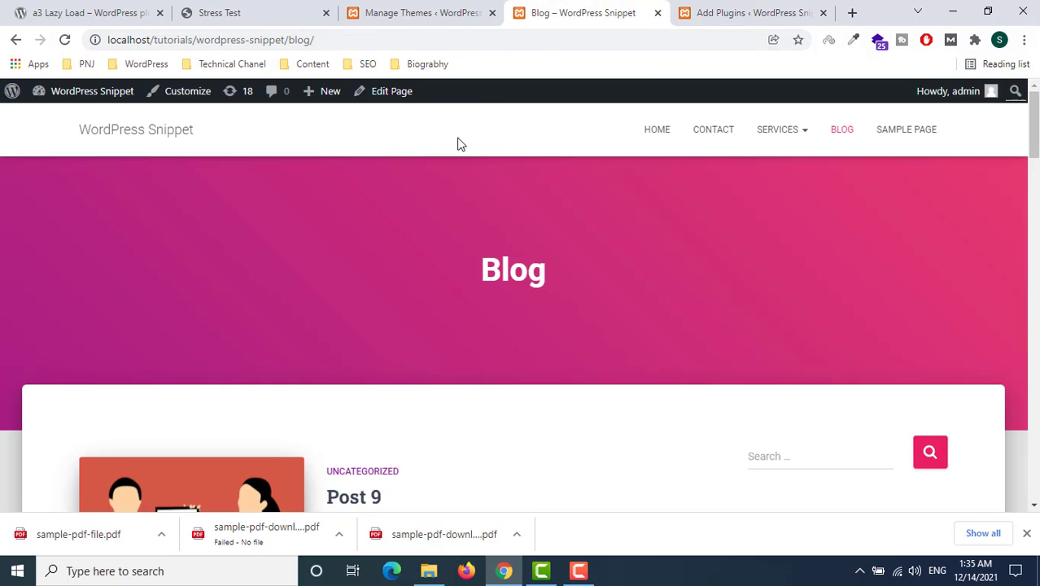
scroll(457, 144, down, 12)
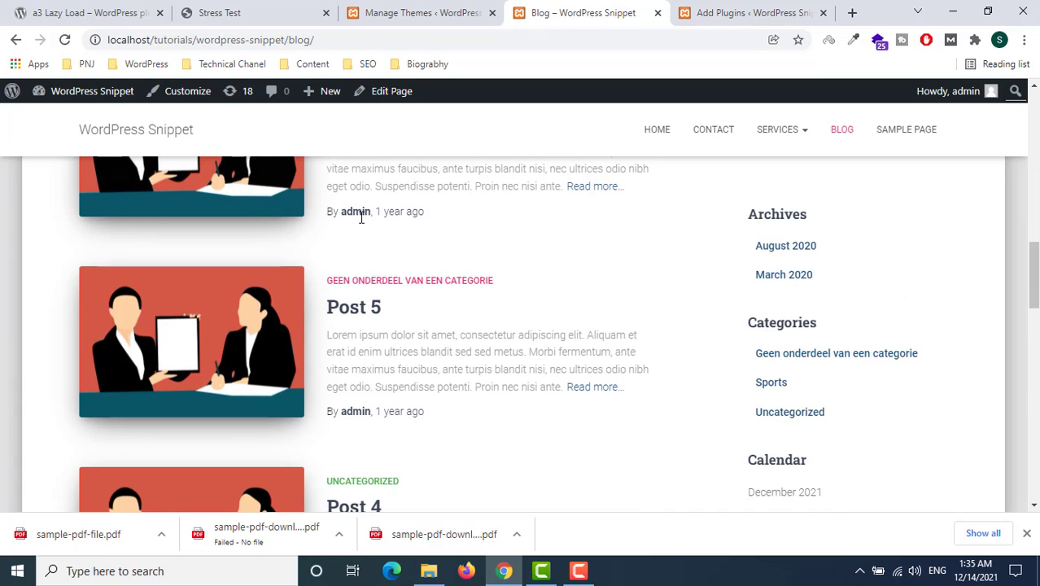
scroll(584, 219, down, 14)
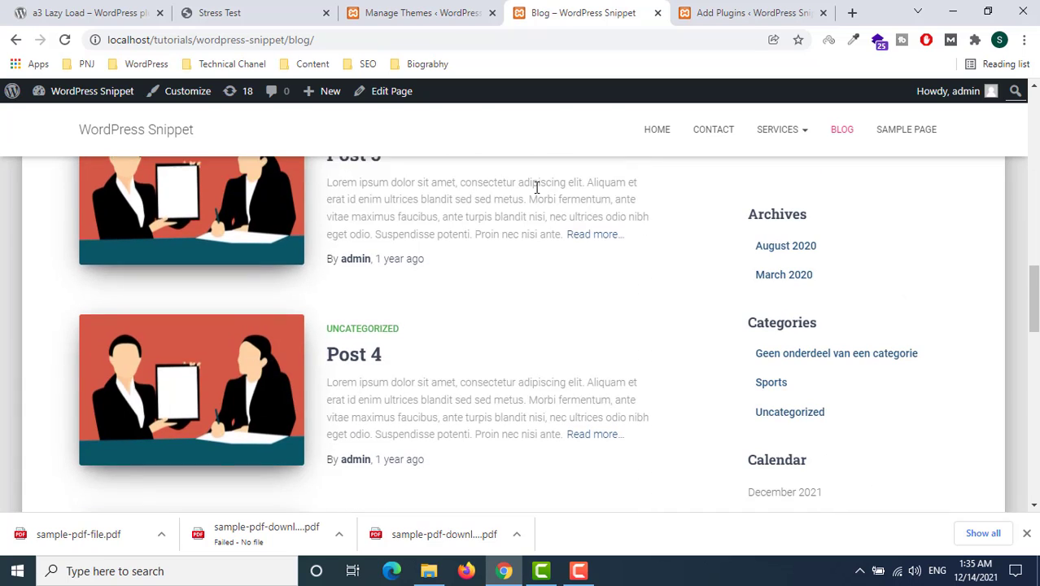
scroll(544, 192, up, 15)
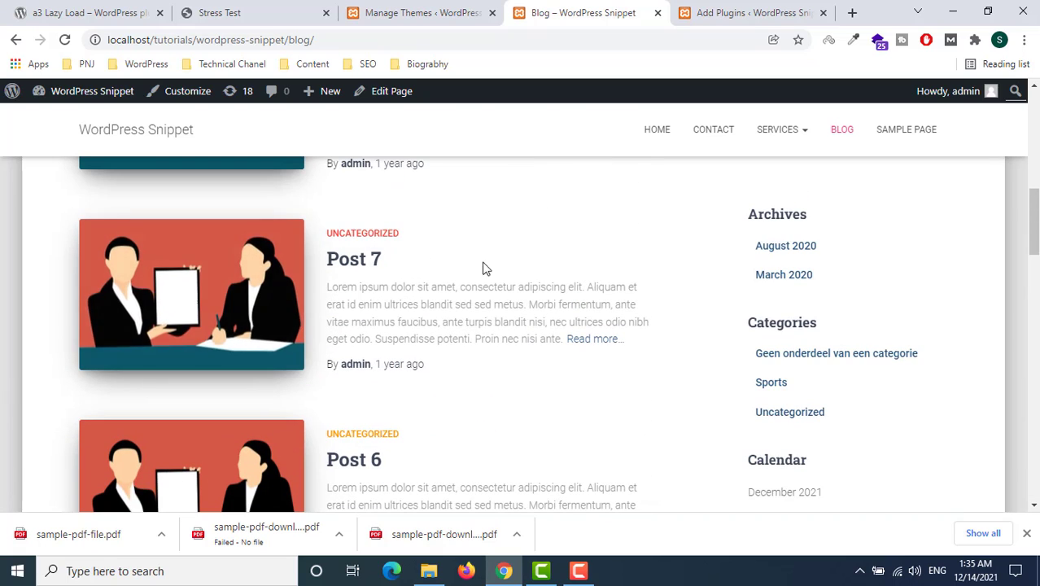
scroll(554, 203, up, 3)
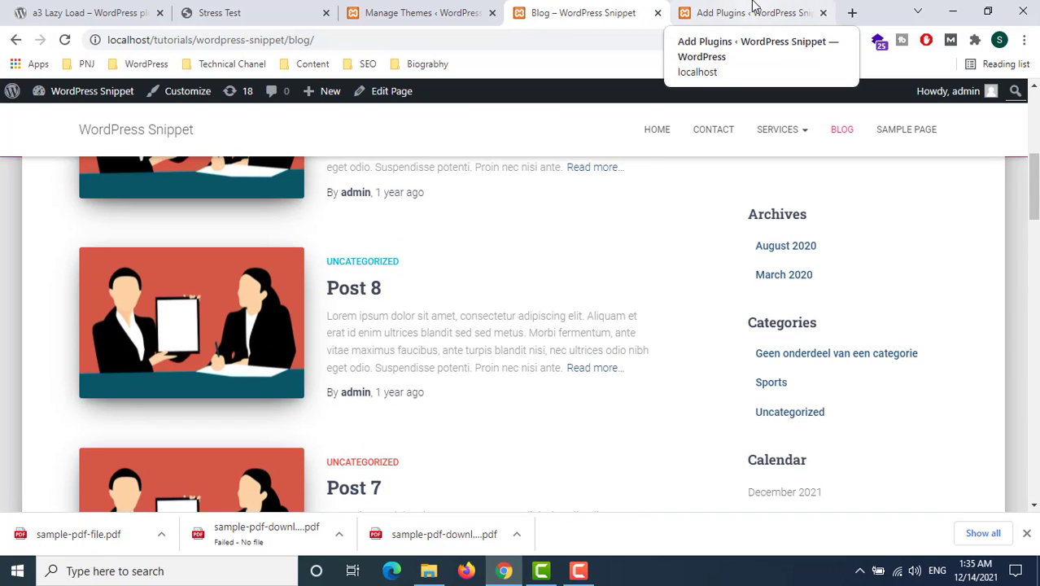
Activate the installed a3 Lazy Load plugin.
click(754, 10)
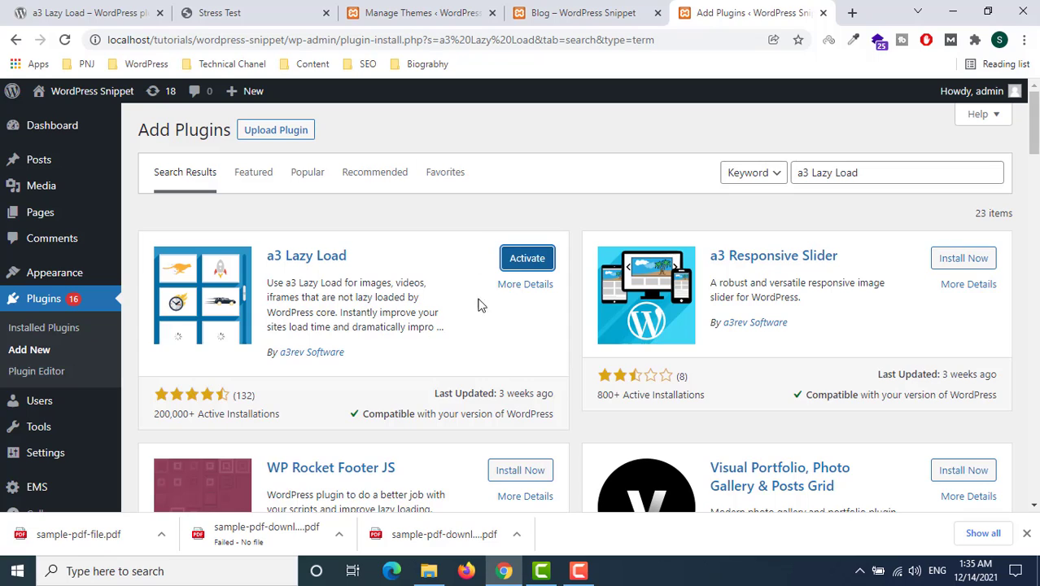
click(516, 266)
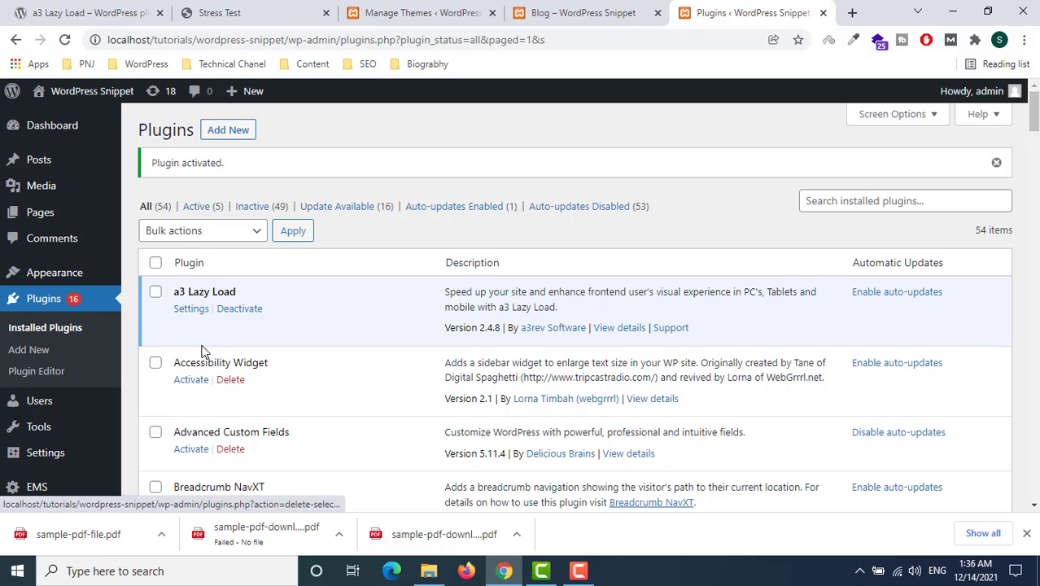
Reload the blog page with the plugin active and examine how the post images load down to Post 1.
click(521, 16)
scroll(395, 170, up, 10)
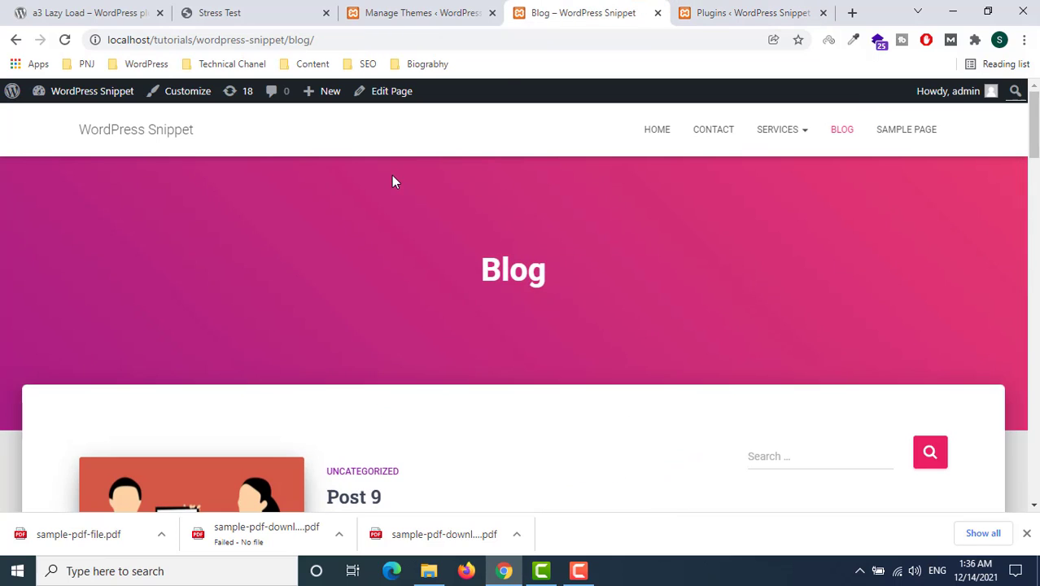
click(65, 39)
scroll(426, 192, down, 2)
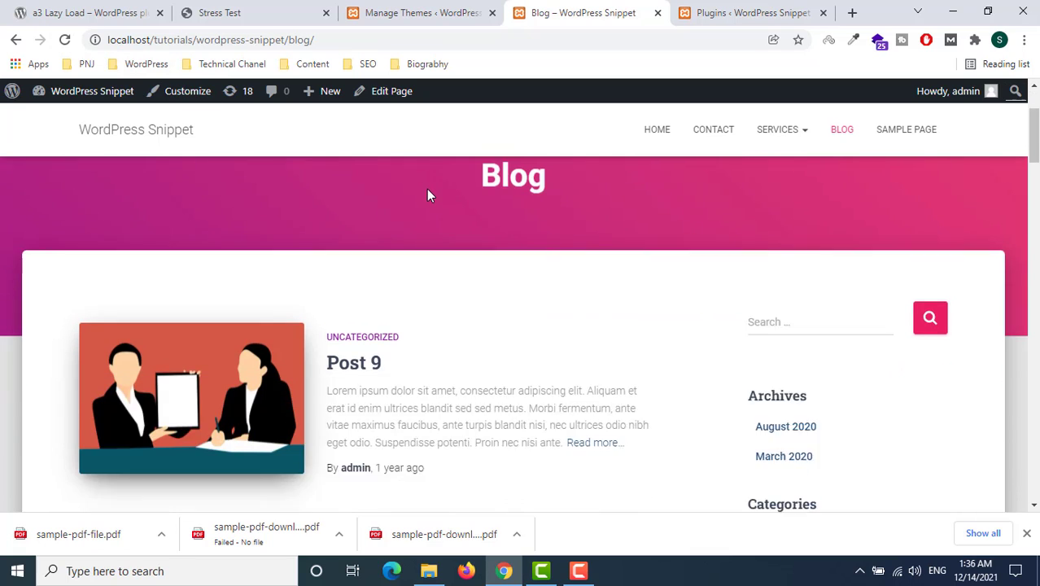
scroll(428, 195, down, 9)
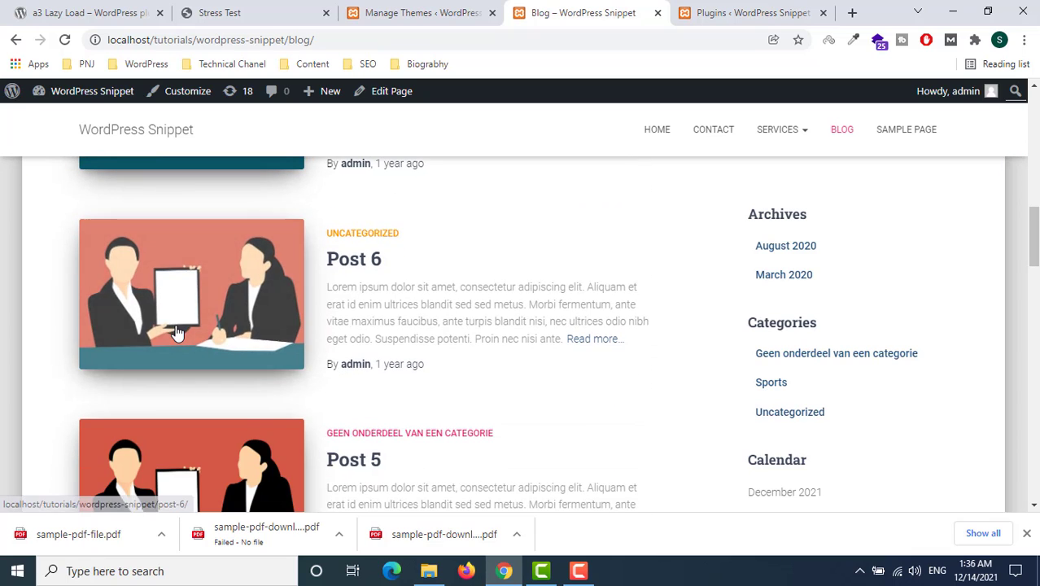
scroll(177, 333, down, 9)
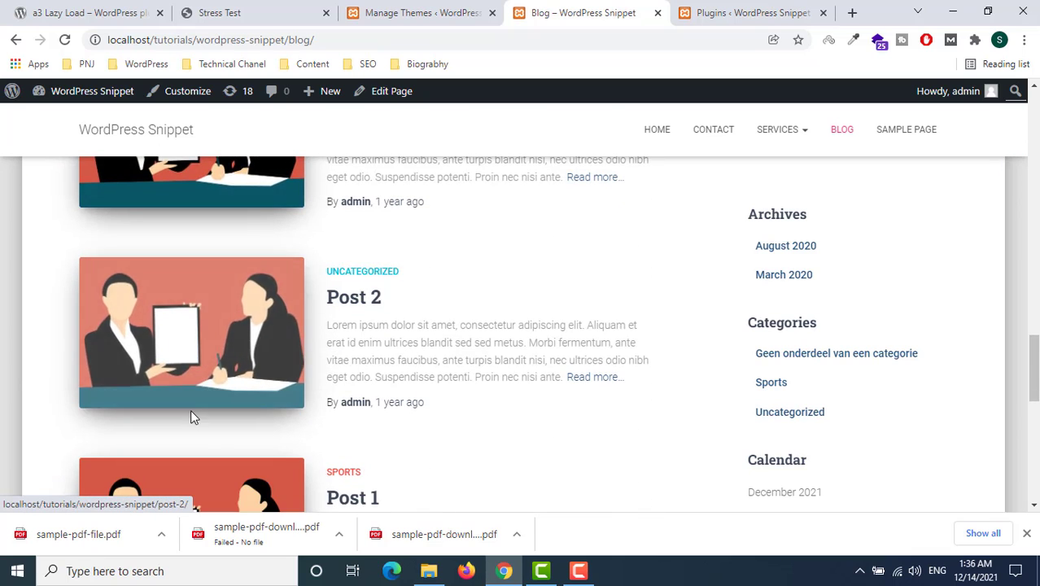
scroll(190, 411, down, 4)
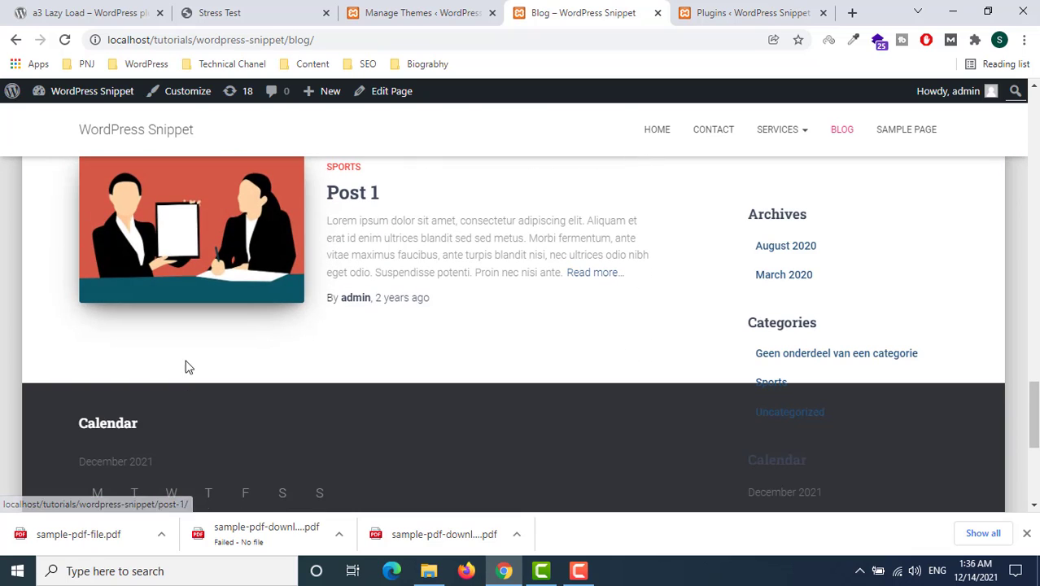
click(65, 40)
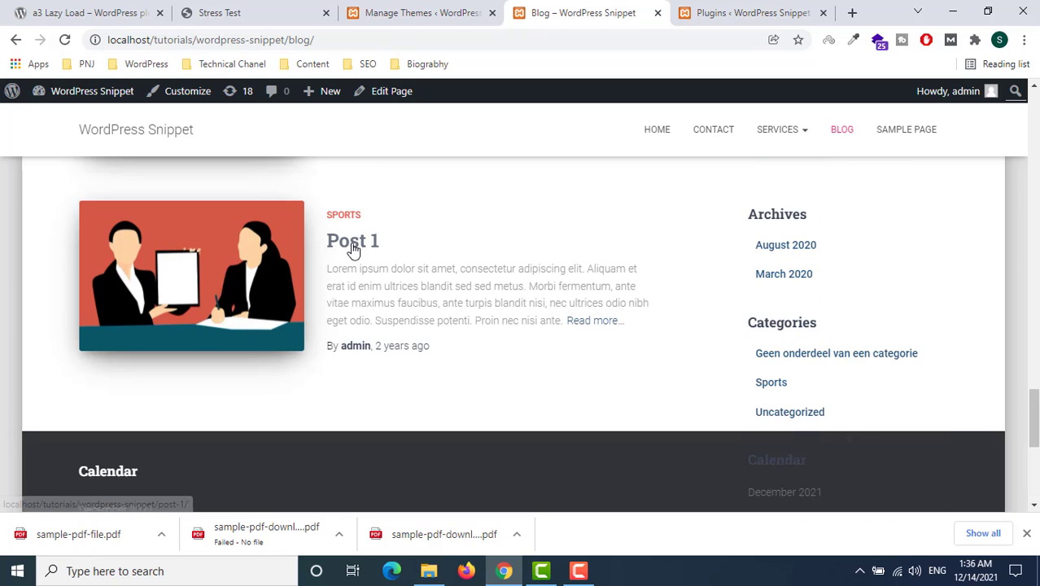
Open Post 1 from the blog and examine how the large images in its content load.
click(352, 247)
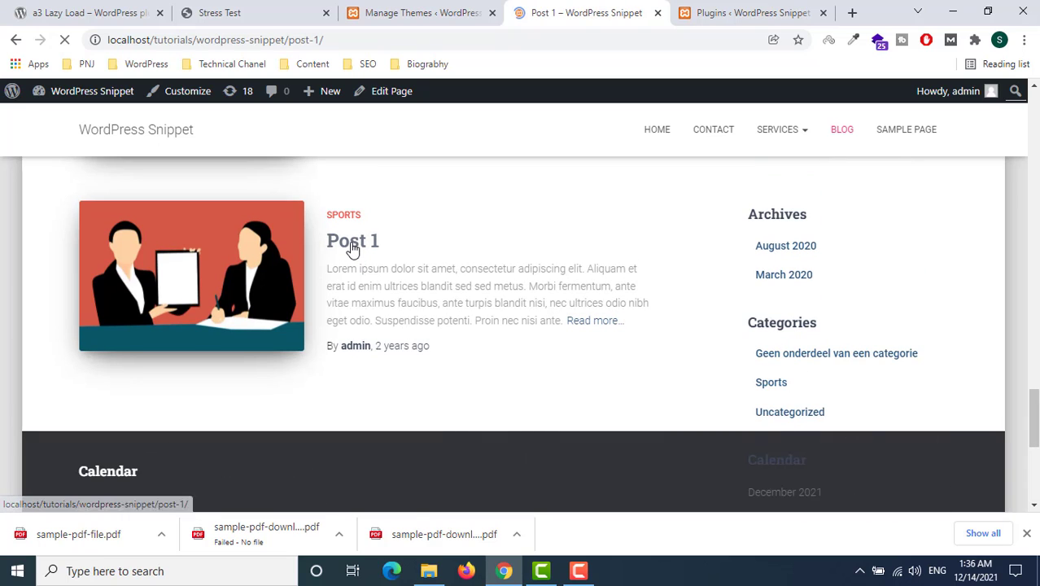
scroll(351, 252, down, 5)
scroll(352, 257, down, 10)
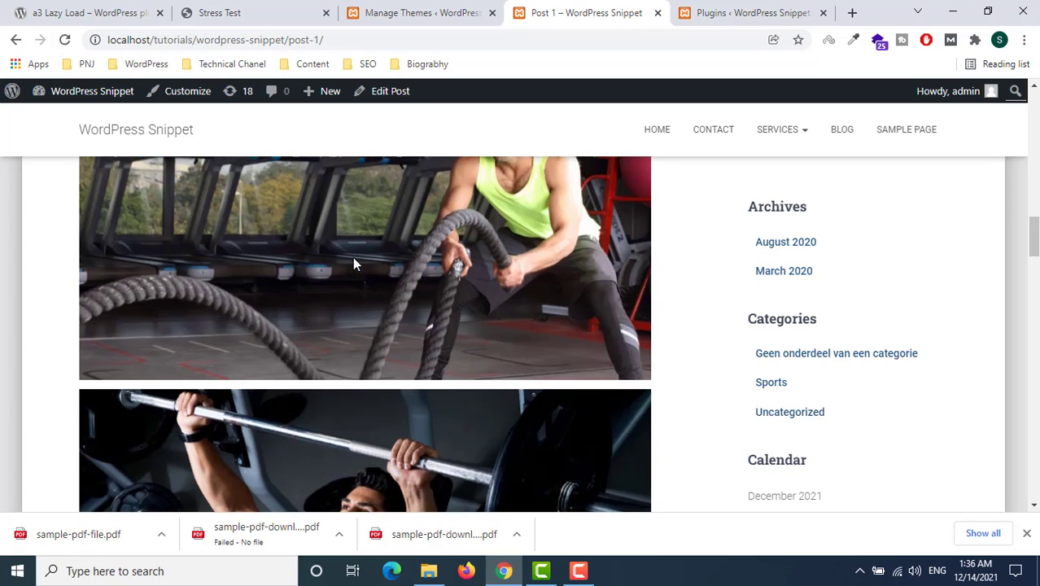
scroll(345, 319, down, 4)
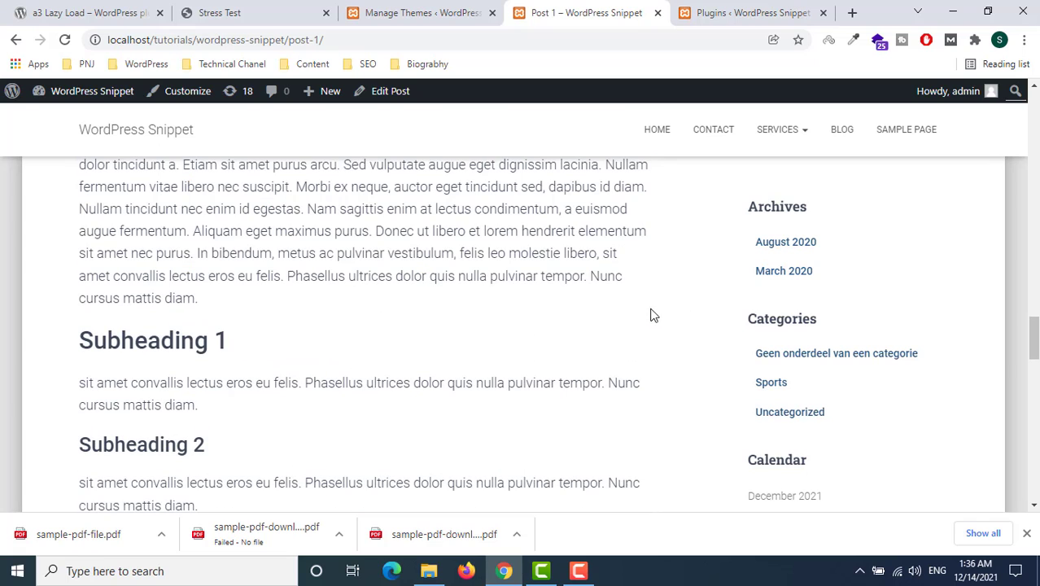
scroll(299, 243, up, 4)
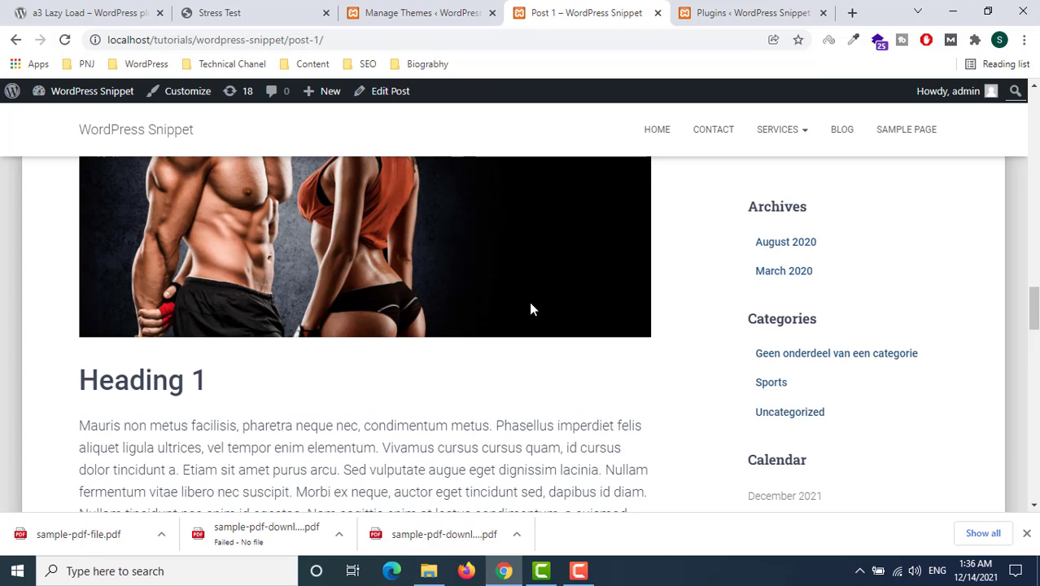
scroll(530, 308, up, 4)
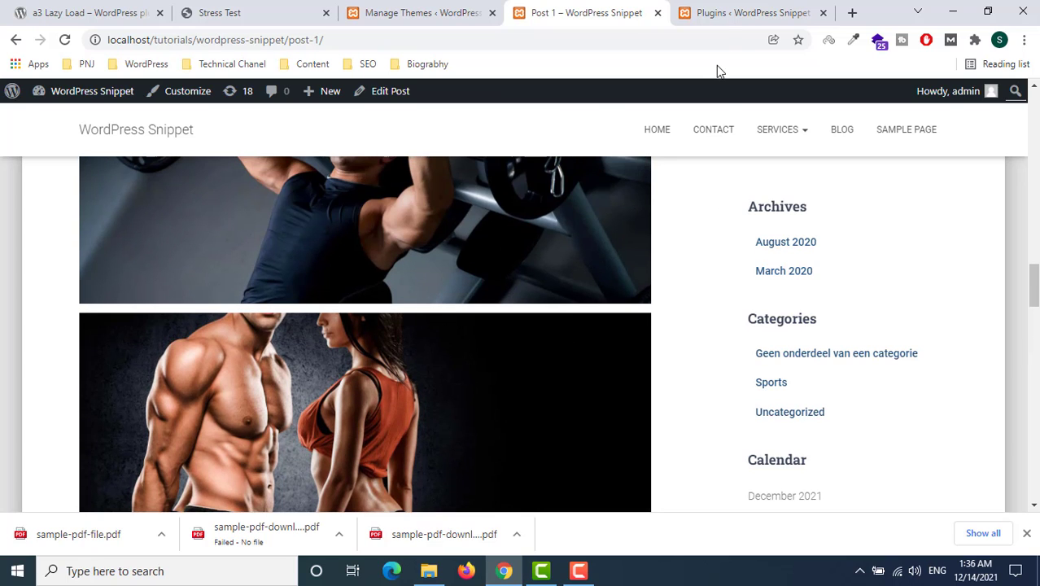
Open the settings of the a3 Lazy Load plugin from the installed plugins list.
click(721, 24)
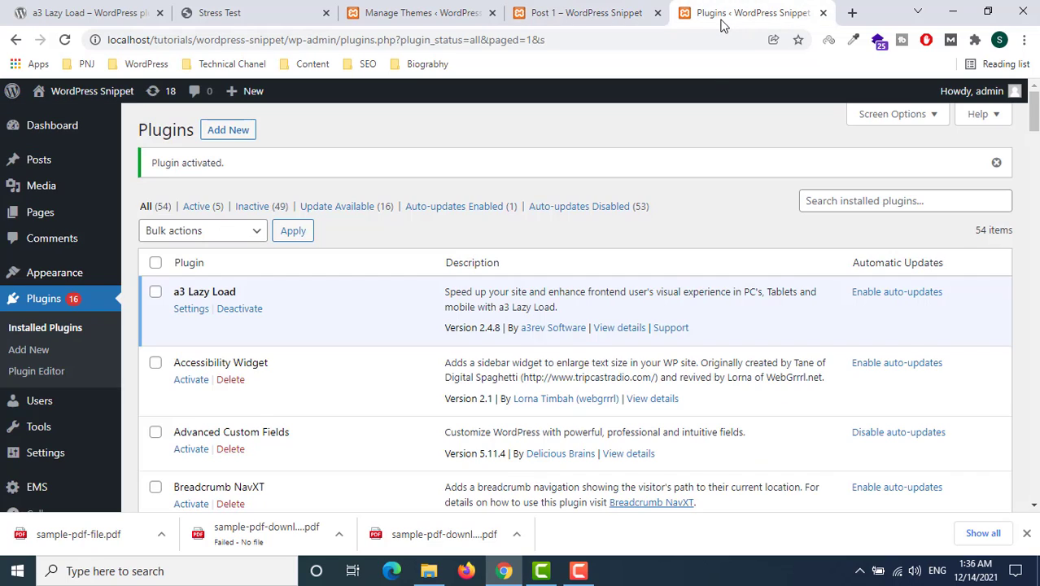
click(191, 308)
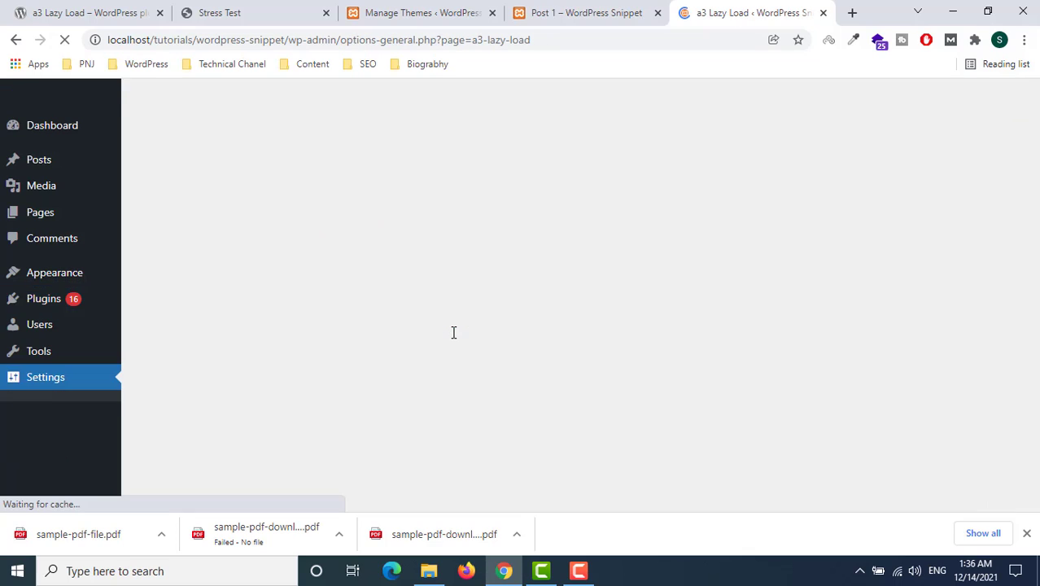
Expand the Lazy Load Activation and Lazy Load Images sections and review their options.
scroll(453, 332, down, 3)
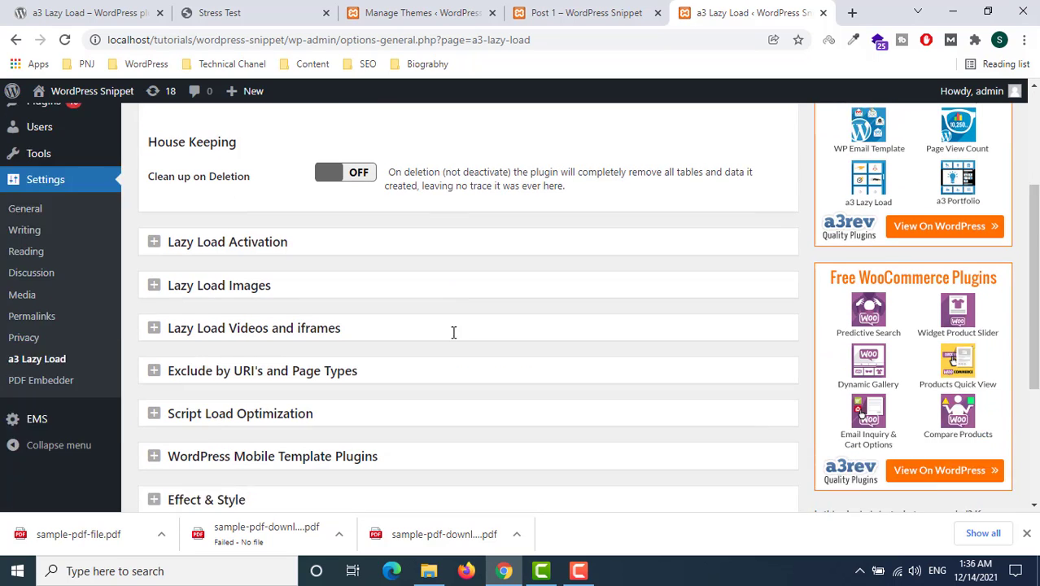
click(255, 212)
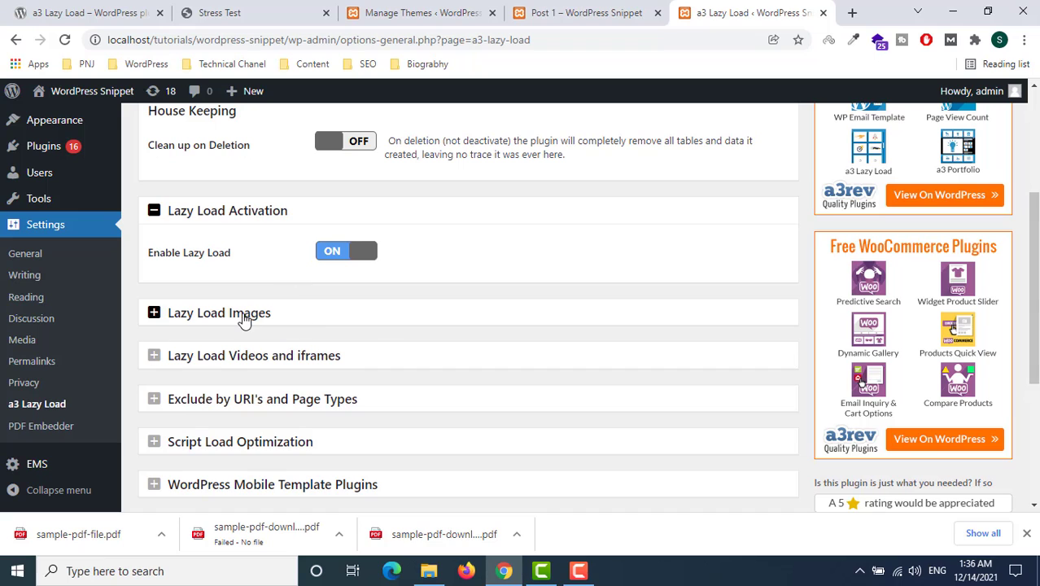
click(243, 320)
scroll(328, 364, down, 3)
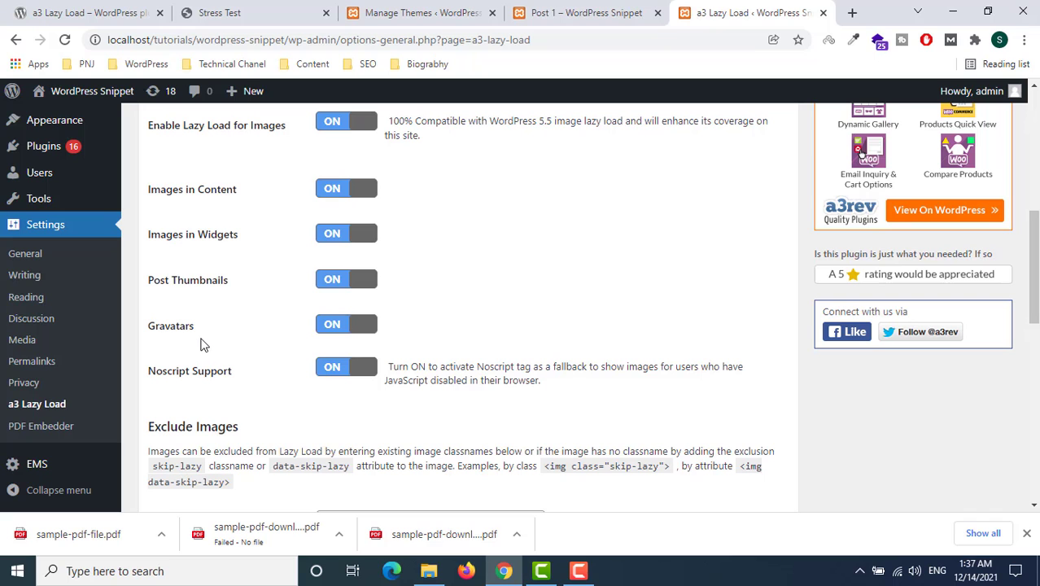
Turn off lazy loading for Post Thumbnails and save the plugin settings.
click(332, 281)
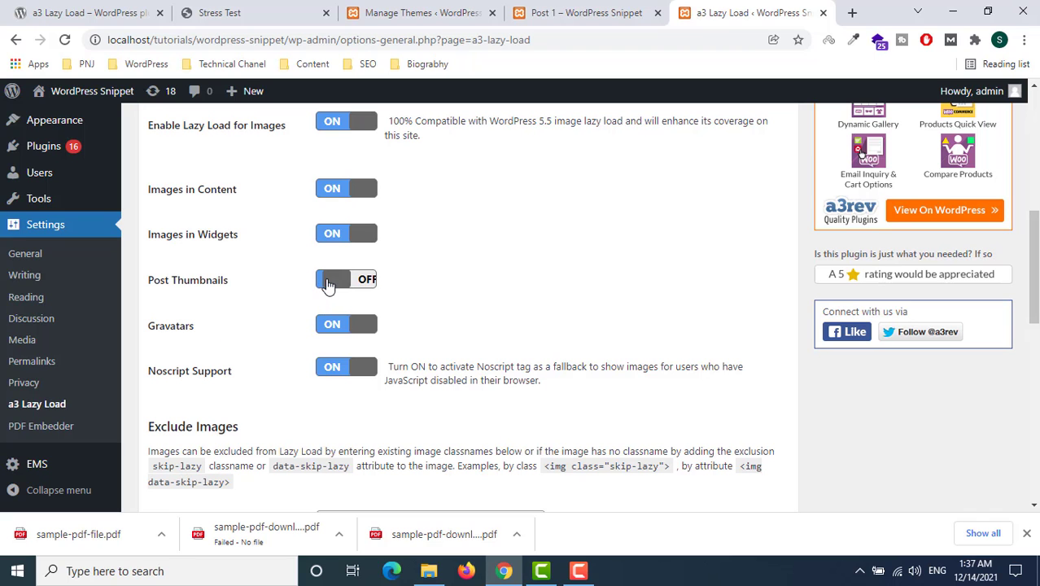
scroll(828, 273, up, 6)
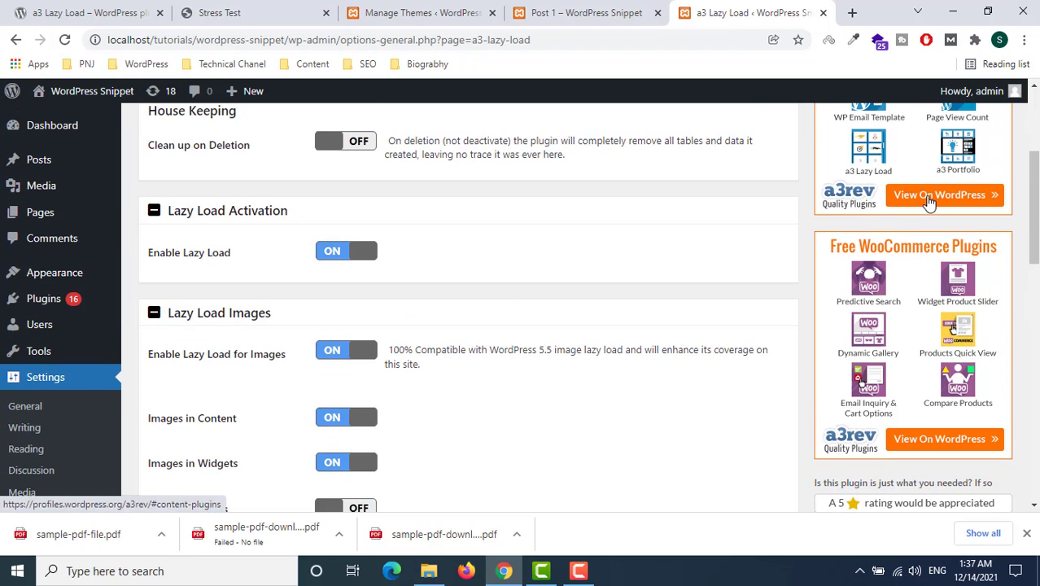
scroll(536, 272, down, 10)
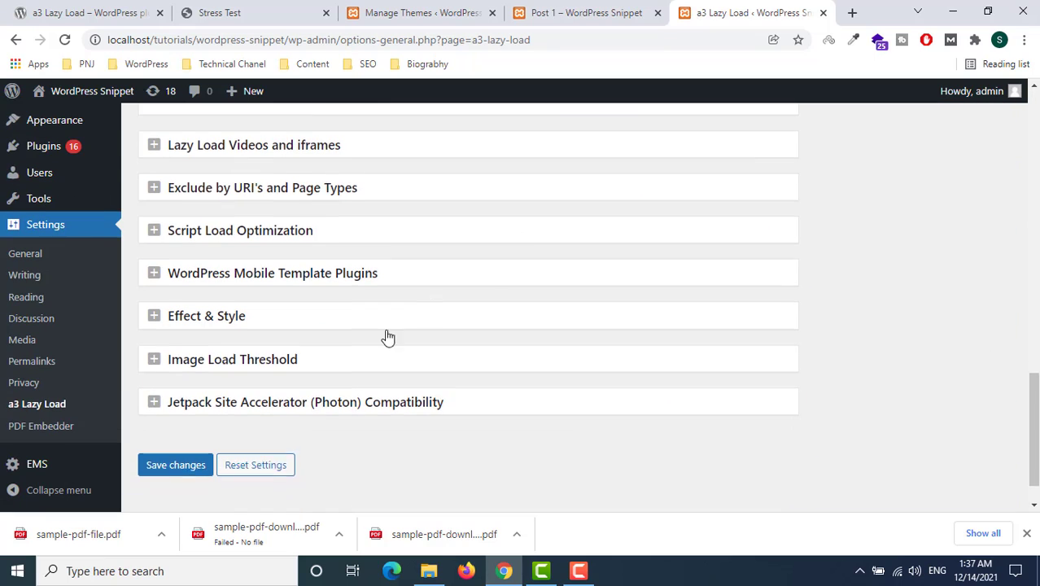
click(176, 417)
Open the site's blog page, reload it, and examine how the post thumbnails load down to the footer.
click(408, 12)
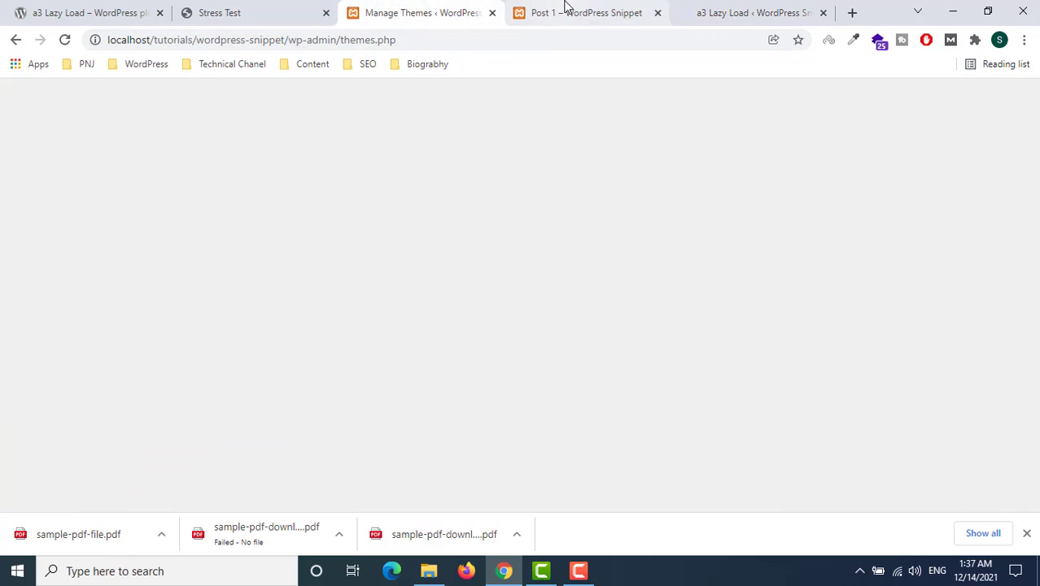
click(568, 10)
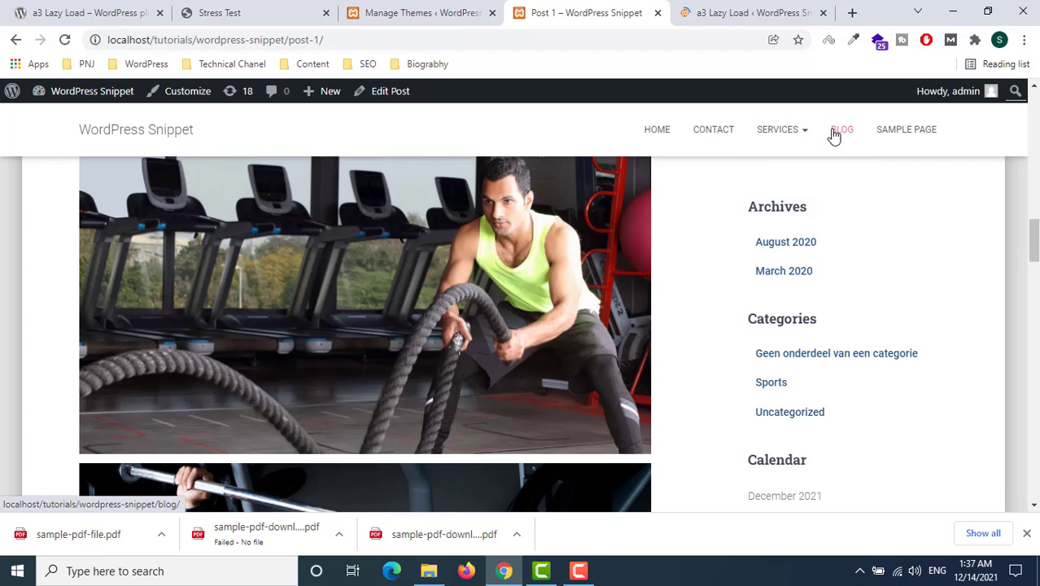
click(836, 133)
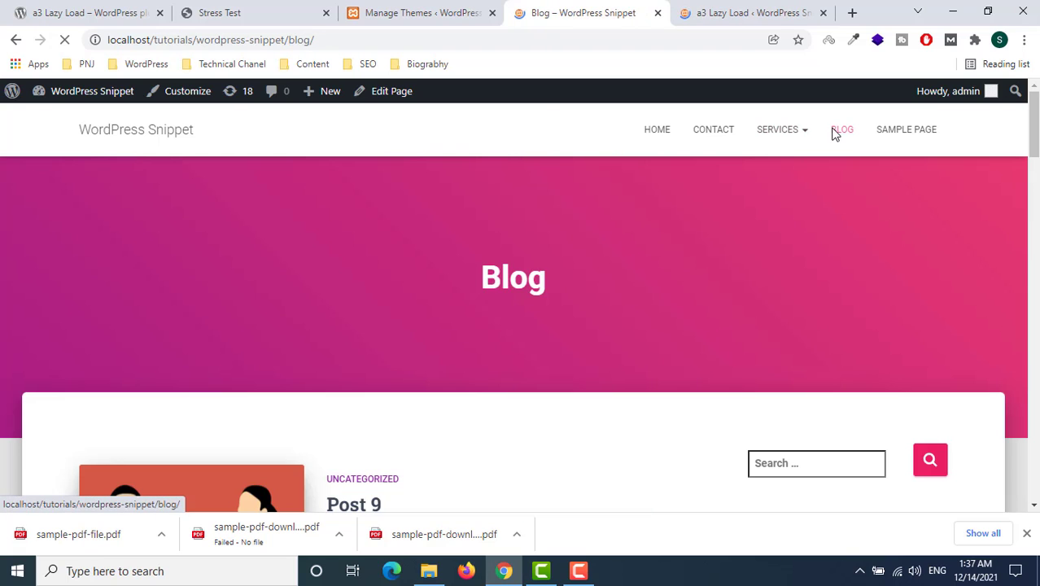
scroll(416, 308, down, 5)
scroll(417, 308, down, 15)
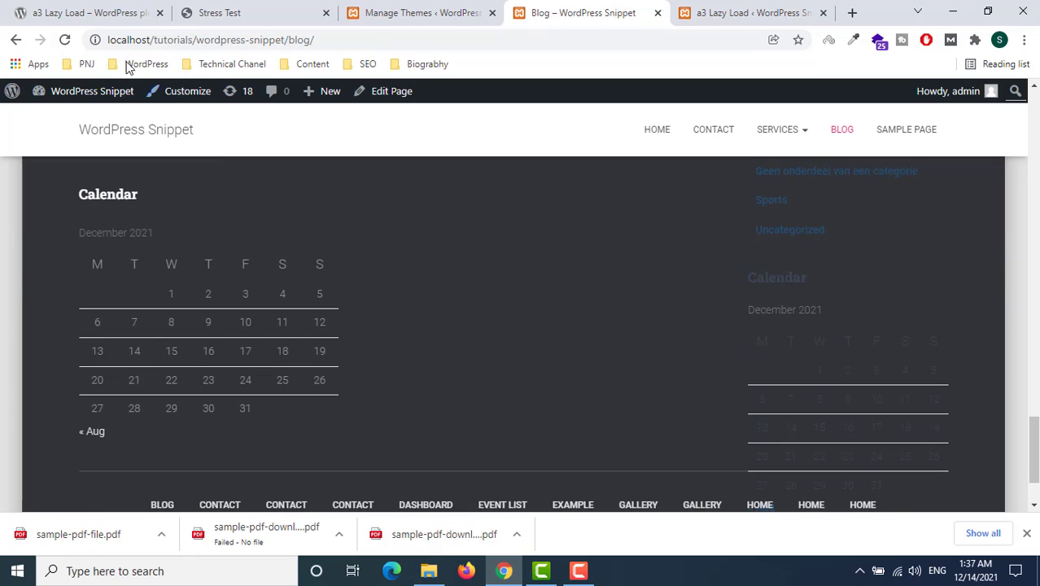
click(66, 40)
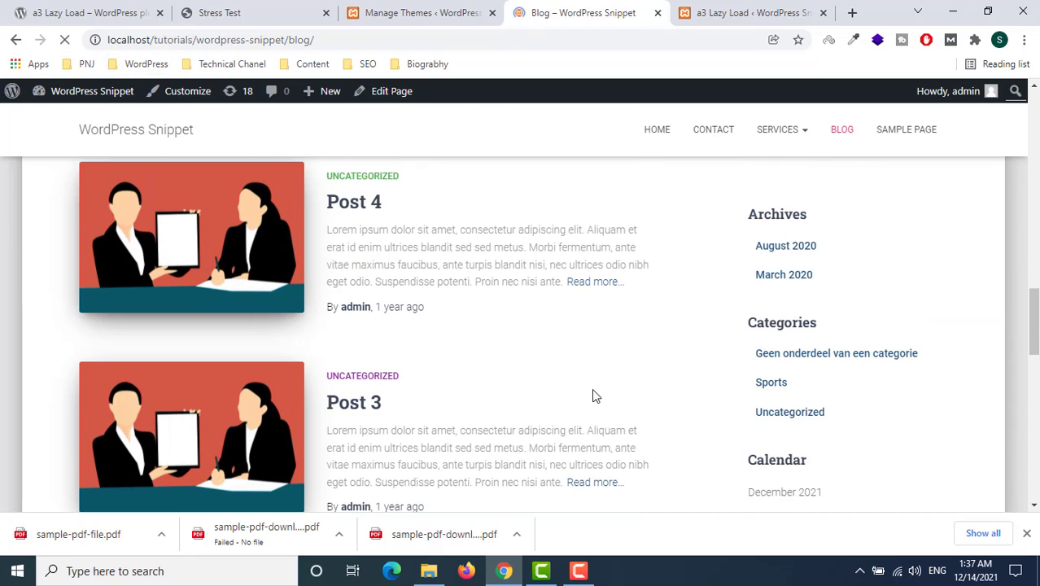
scroll(592, 399, down, 3)
scroll(593, 409, down, 5)
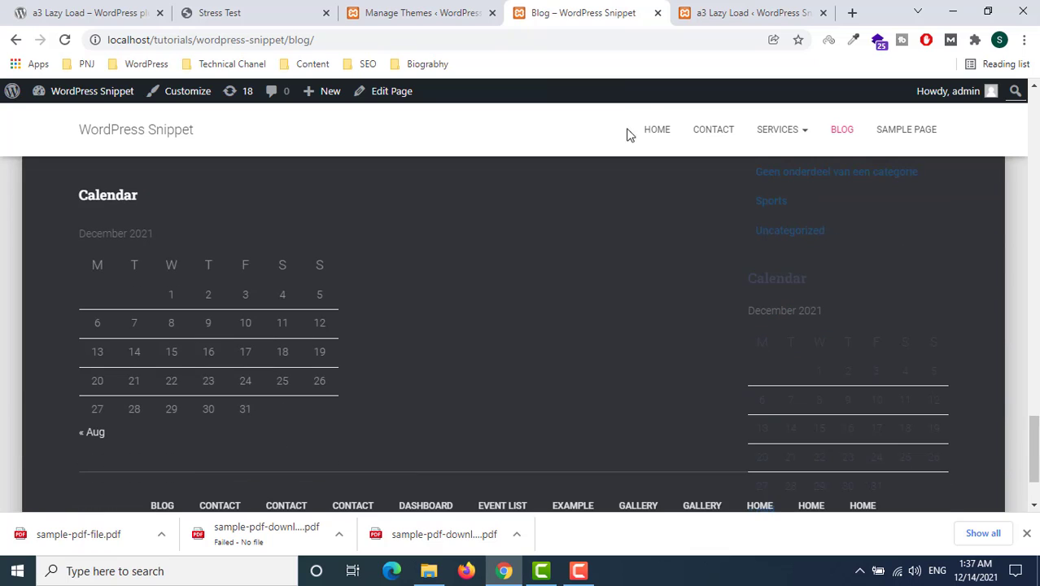
Return to the a3 Lazy Load settings and turn Post Thumbnails lazy loading back on.
click(747, 10)
scroll(298, 358, down, 1)
scroll(298, 359, down, 2)
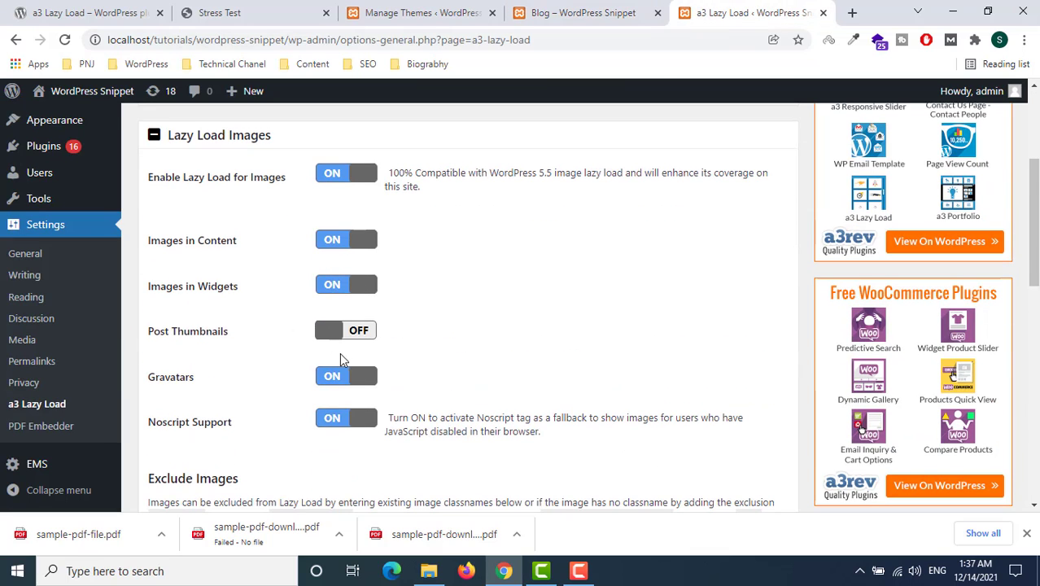
click(352, 337)
Review the image exclusion and horizontal scroll options, and expand Lazy Load Videos and iframes to read its settings.
scroll(476, 343, down, 4)
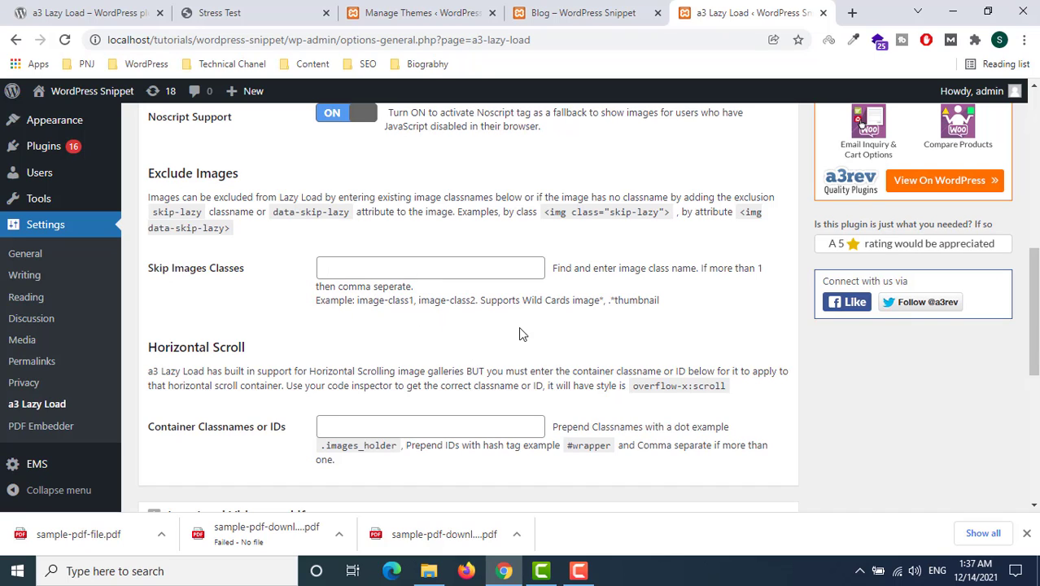
scroll(522, 333, down, 2)
scroll(521, 334, up, 1)
scroll(518, 334, down, 1)
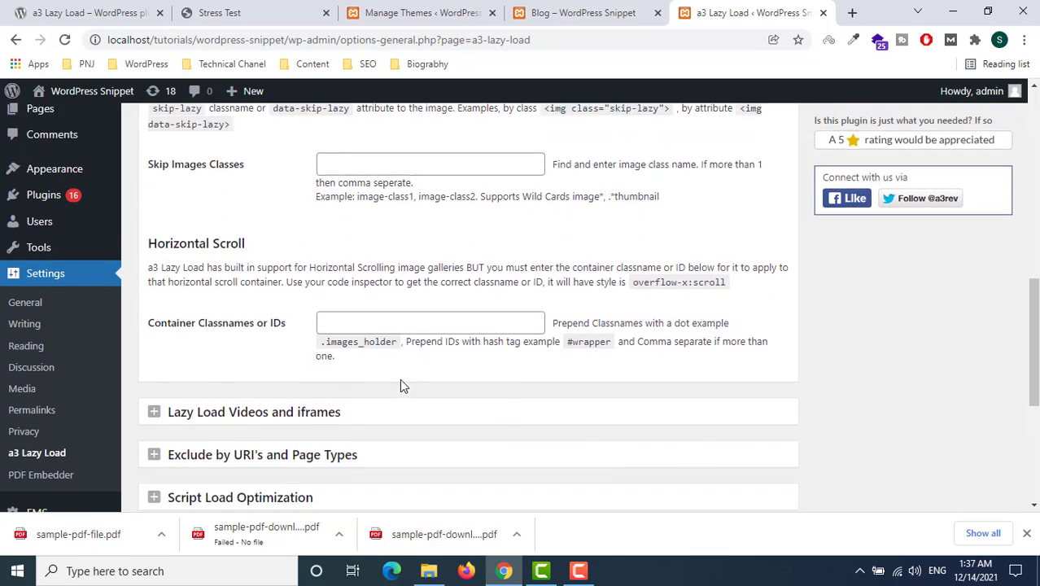
click(337, 368)
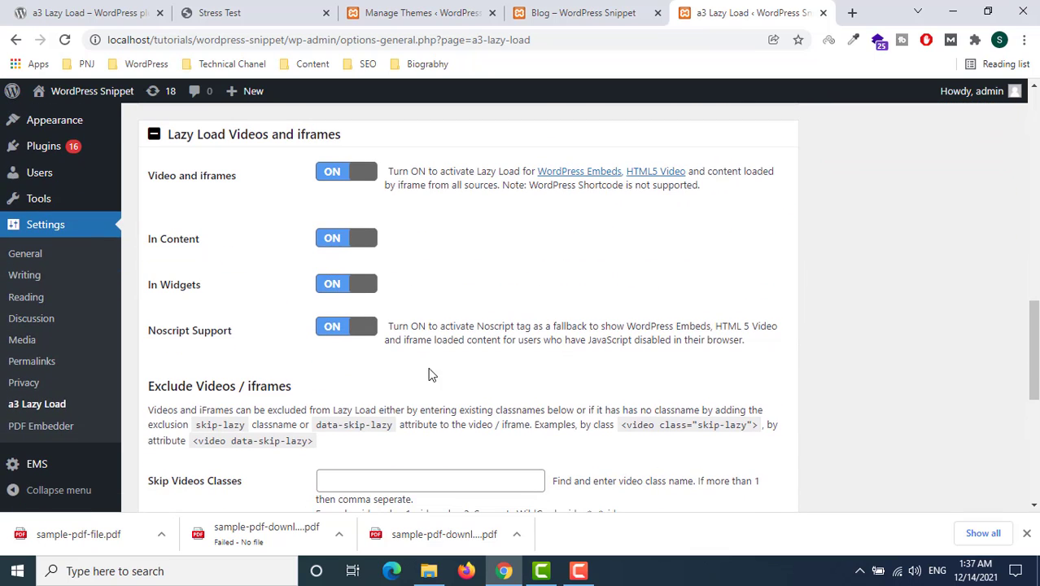
scroll(492, 301, down, 2)
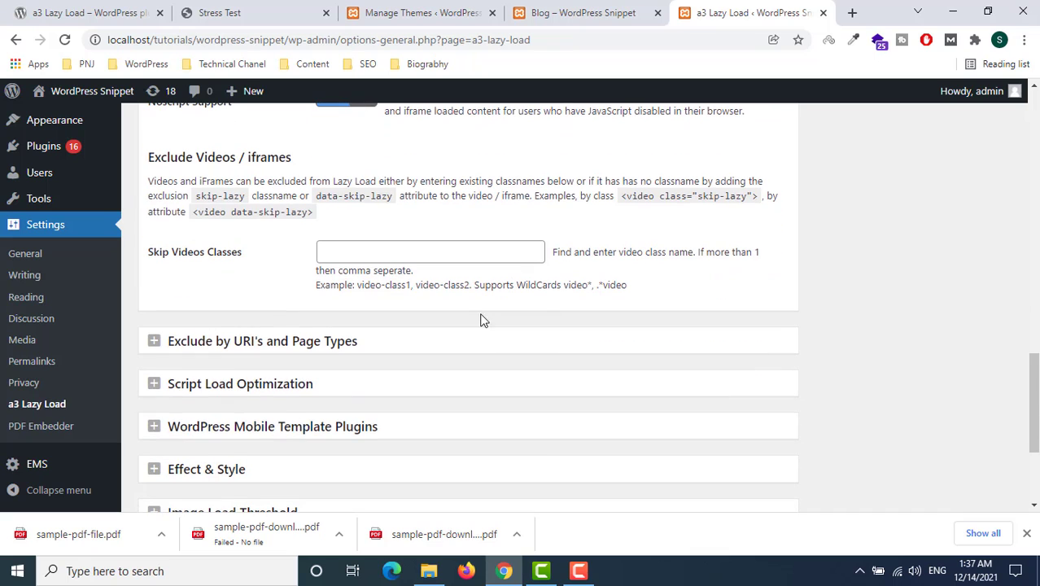
Expand Exclude by URI's and Page Types and review the URI and page type exclusion options.
click(218, 341)
scroll(216, 355, down, 3)
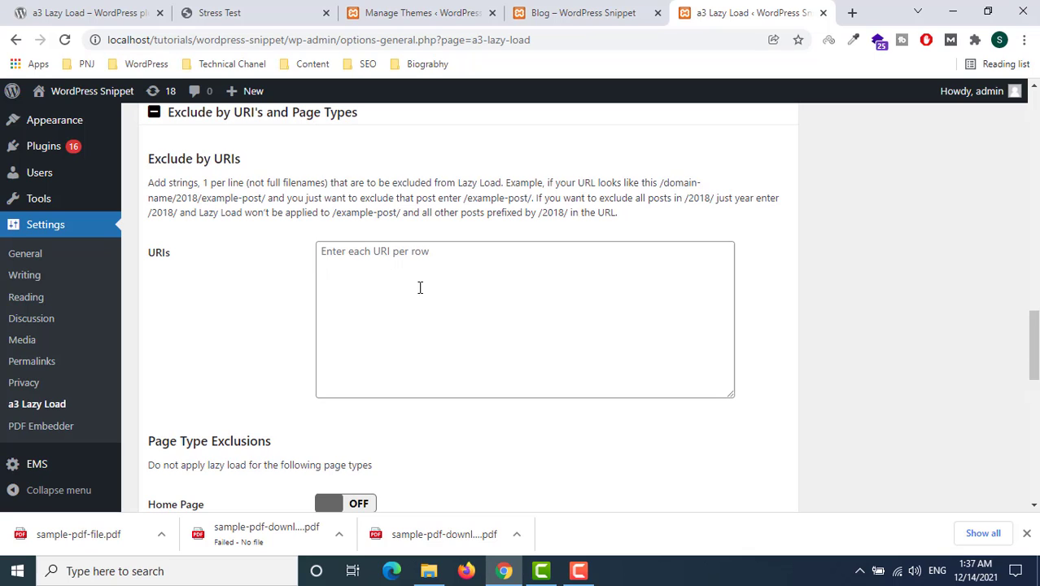
scroll(443, 284, down, 2)
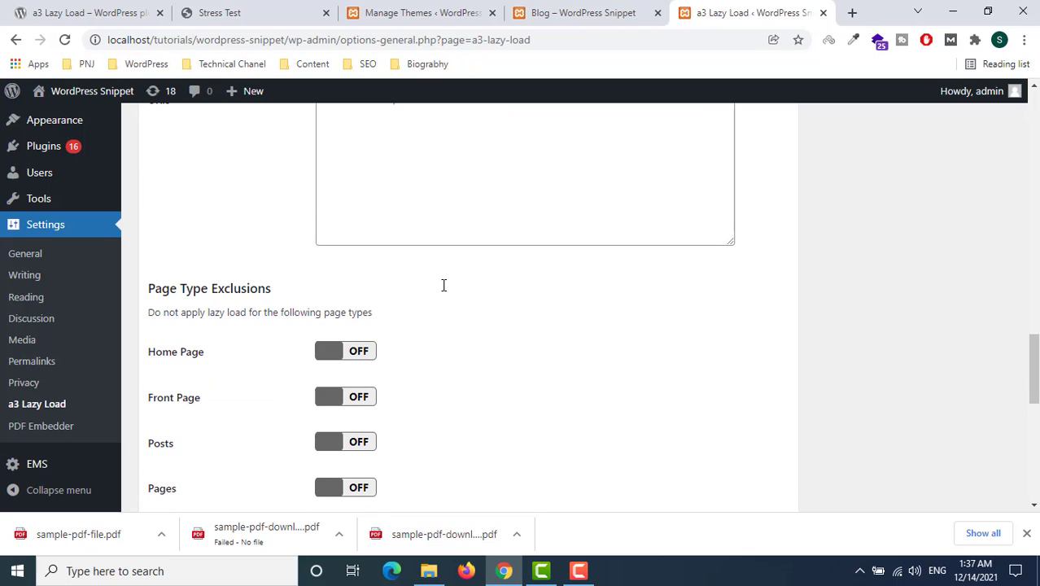
Go back to the blog page, reload it, and check whether its post thumbnails load lazily.
click(543, 14)
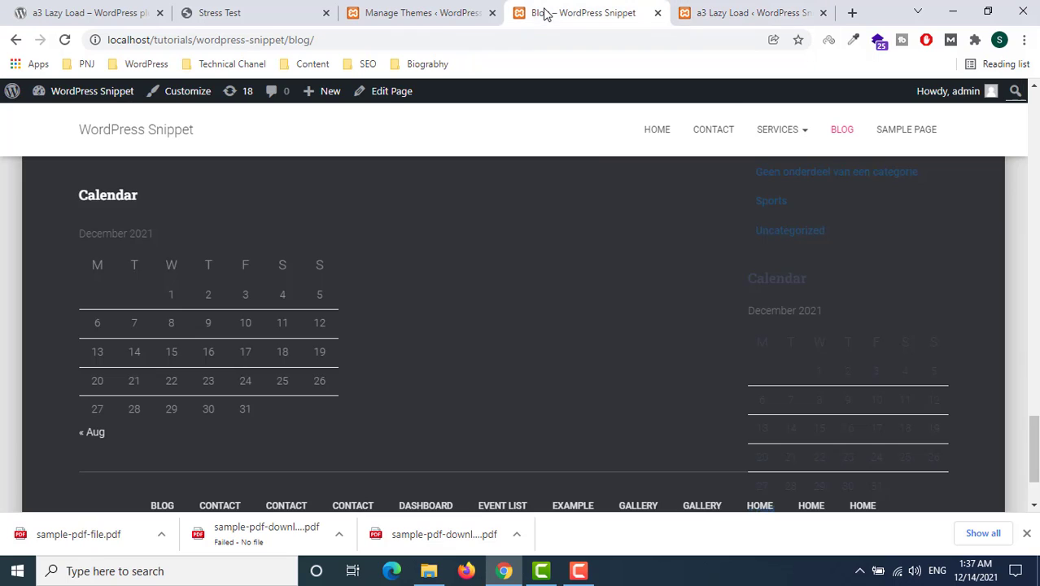
scroll(667, 236, up, 2)
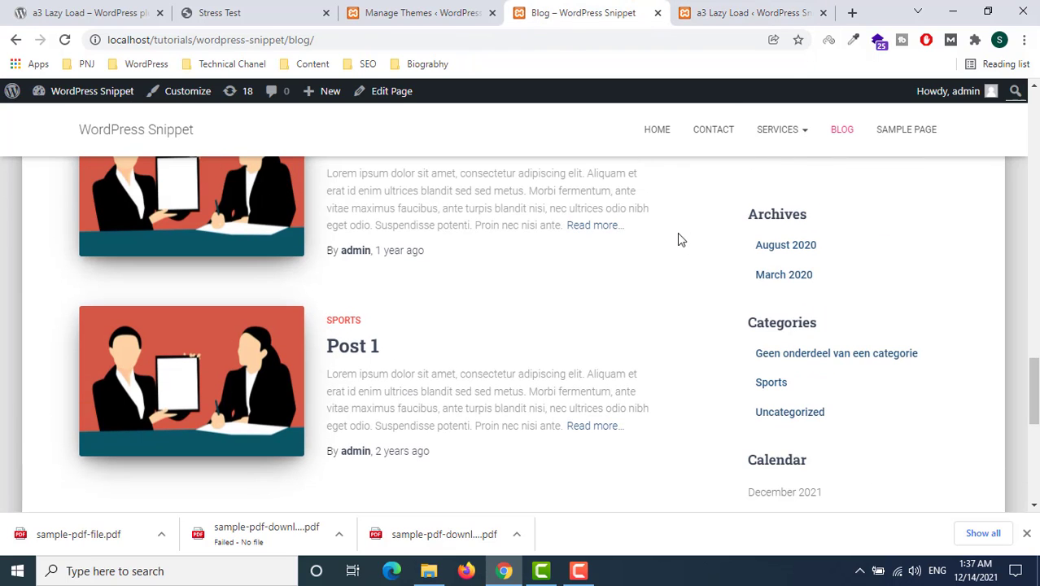
click(64, 39)
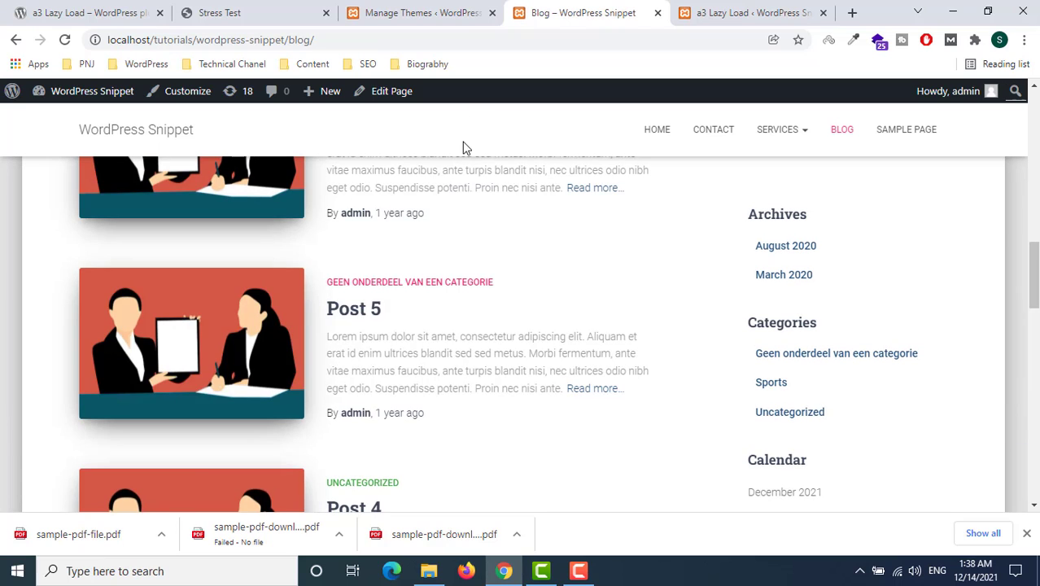
click(65, 39)
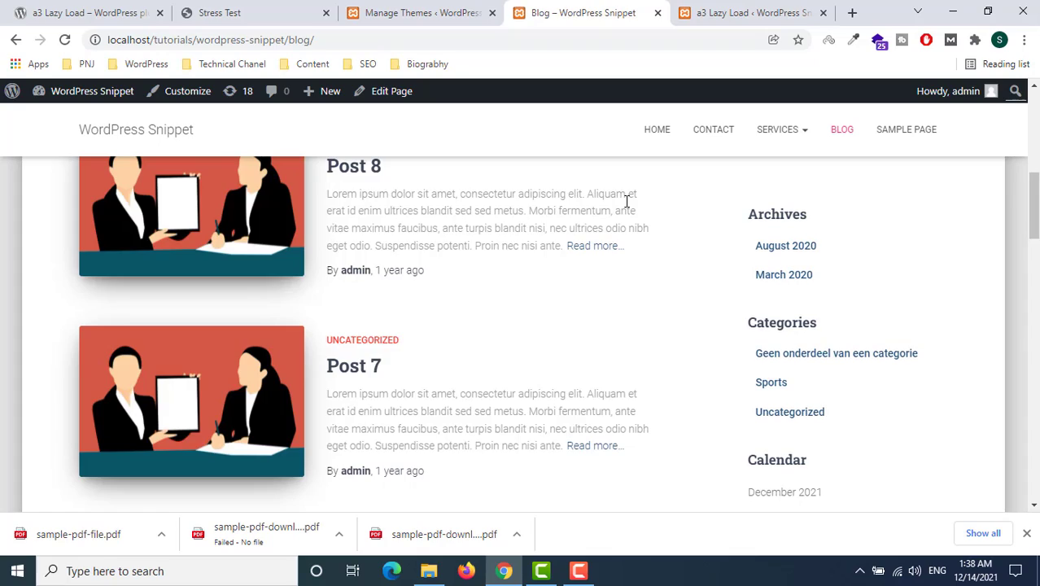
scroll(626, 210, down, 5)
Return to the plugin settings, check that Post Thumbnails is on, and save the changes.
click(747, 12)
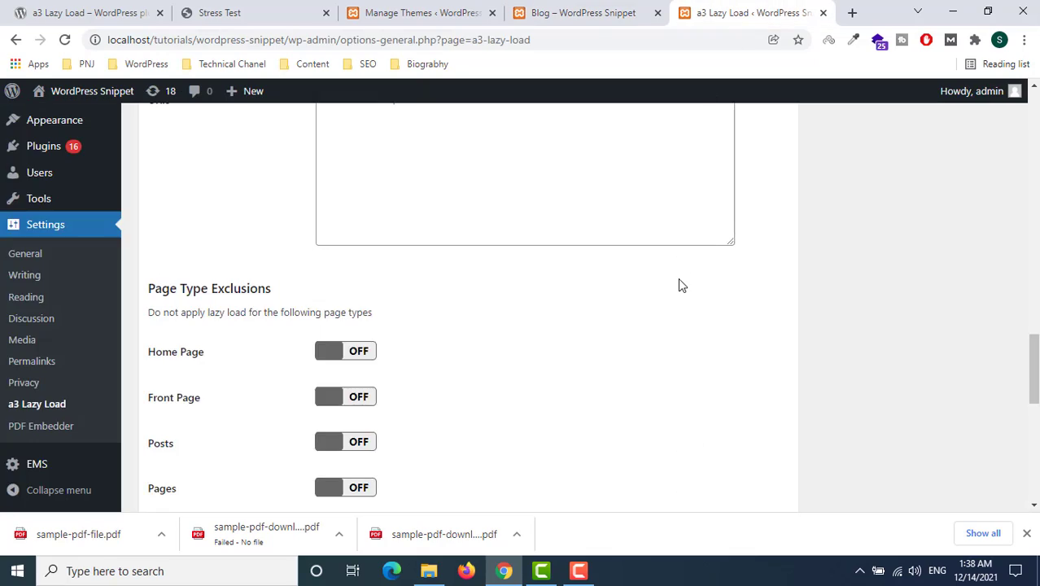
scroll(677, 278, up, 10)
scroll(682, 285, up, 10)
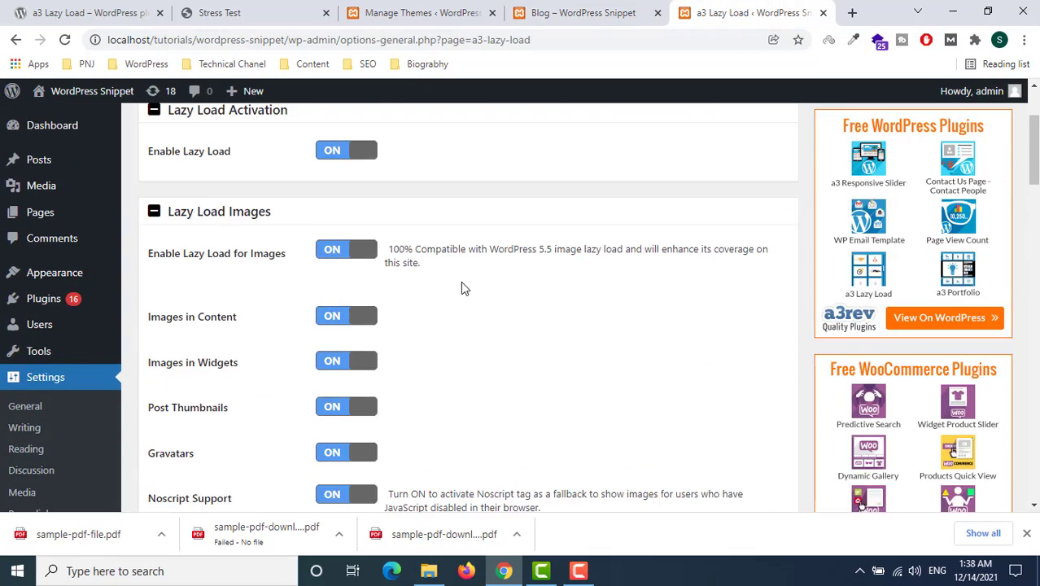
scroll(284, 375, down, 4)
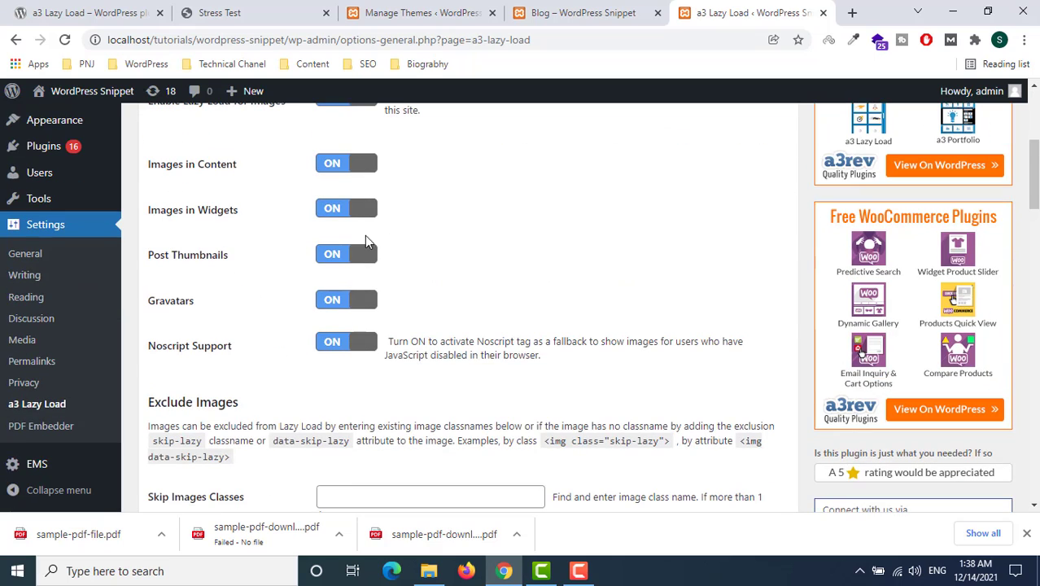
scroll(499, 328, down, 15)
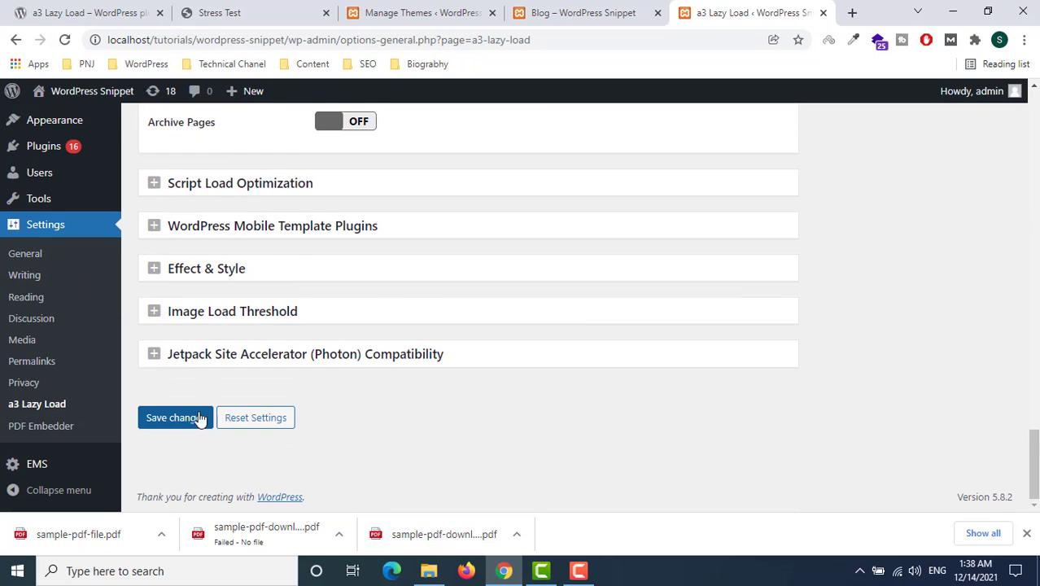
click(175, 418)
Reload the blog page from its top with the saved settings and examine how the post thumbnails load.
click(582, 12)
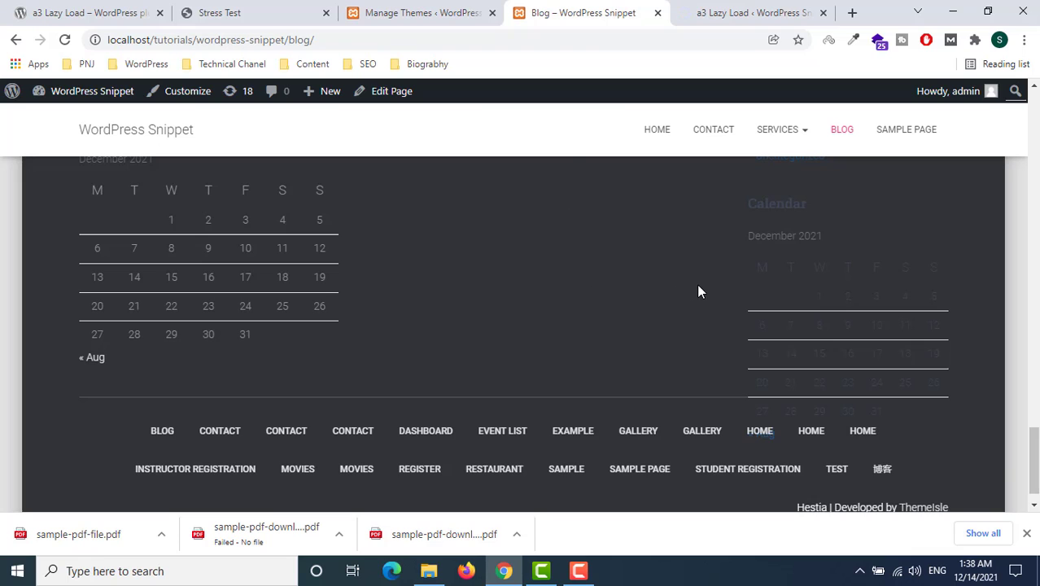
scroll(691, 293, up, 20)
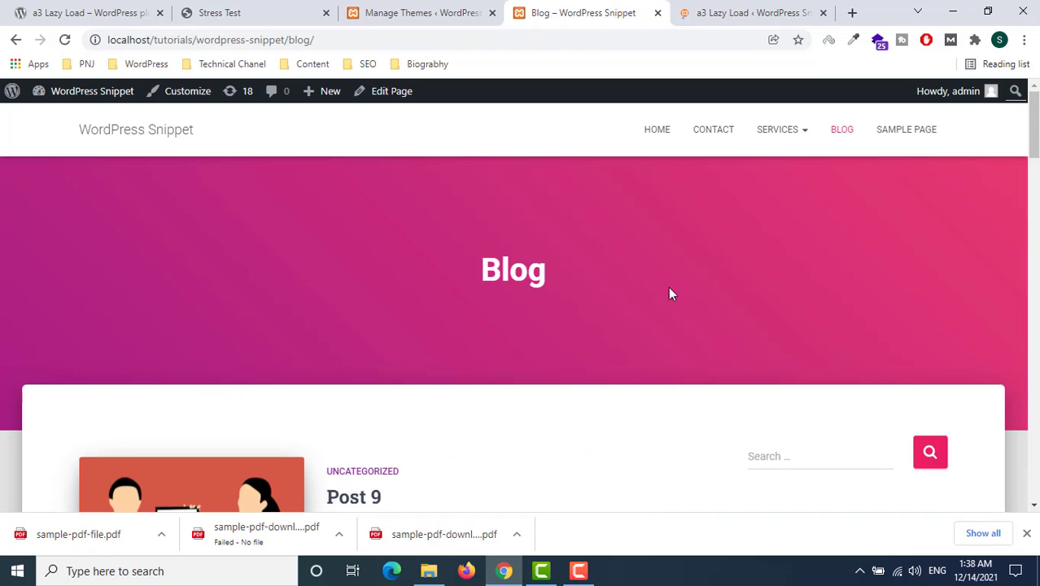
click(66, 40)
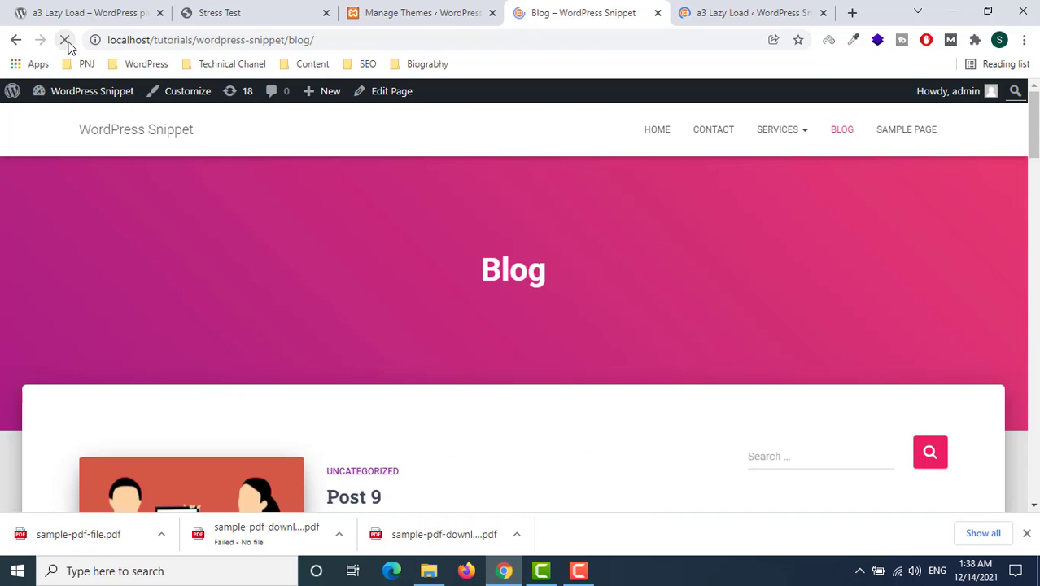
scroll(188, 233, down, 4)
scroll(188, 233, down, 6)
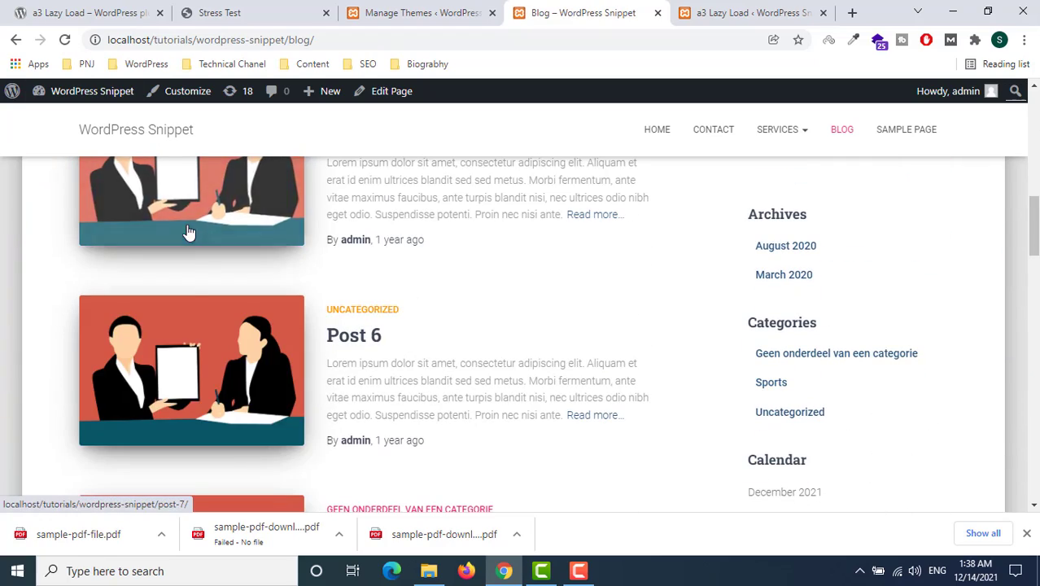
Return to the plugin settings and open the URIs exclusion field for entry.
click(738, 12)
scroll(251, 315, down, 15)
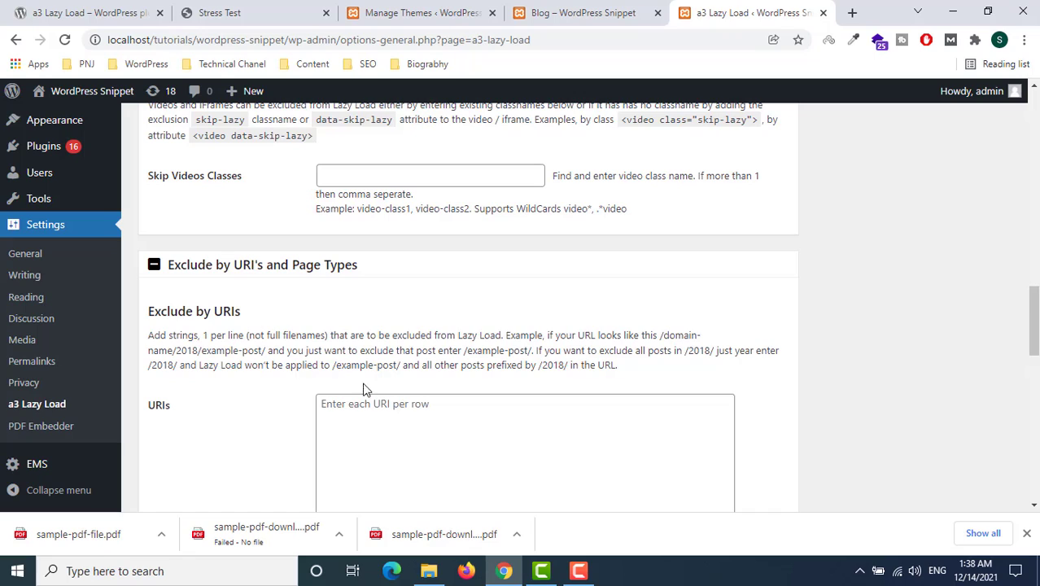
click(389, 415)
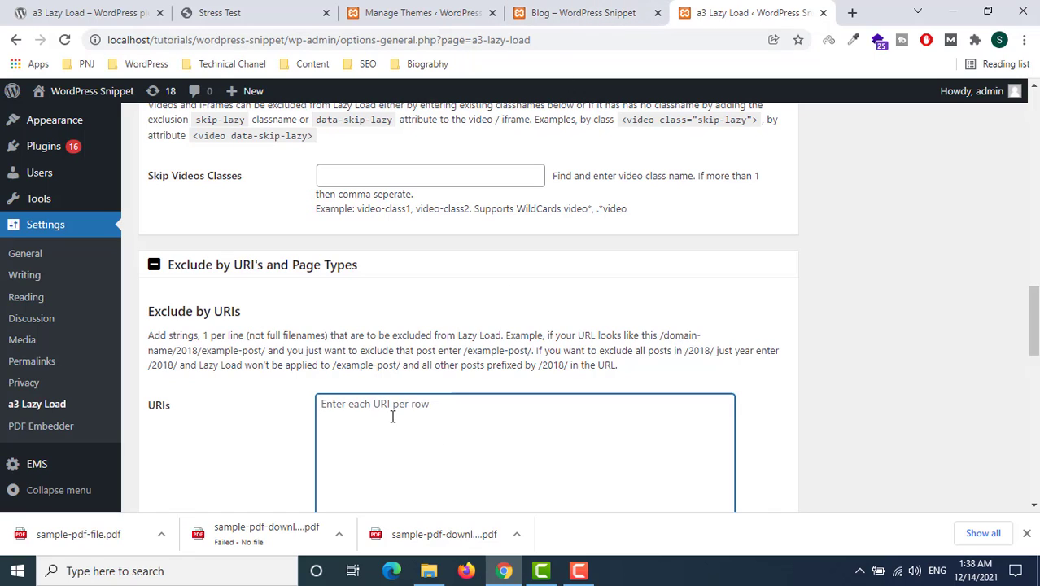
Go back to the blog page, find Post 1 in the list, and open it.
click(553, 12)
scroll(448, 364, down, 10)
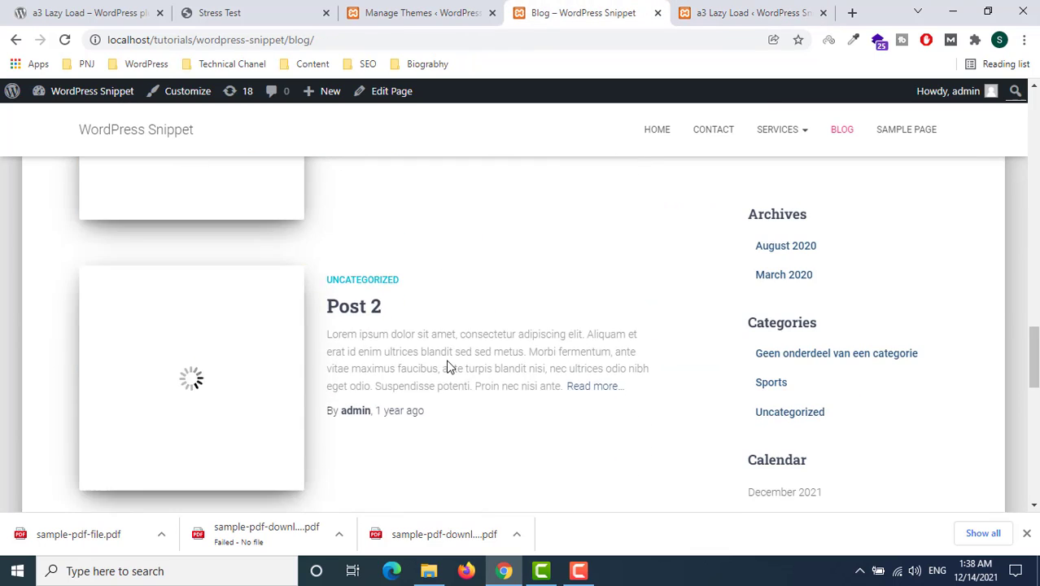
scroll(448, 368, down, 5)
scroll(395, 284, up, 2)
click(345, 277)
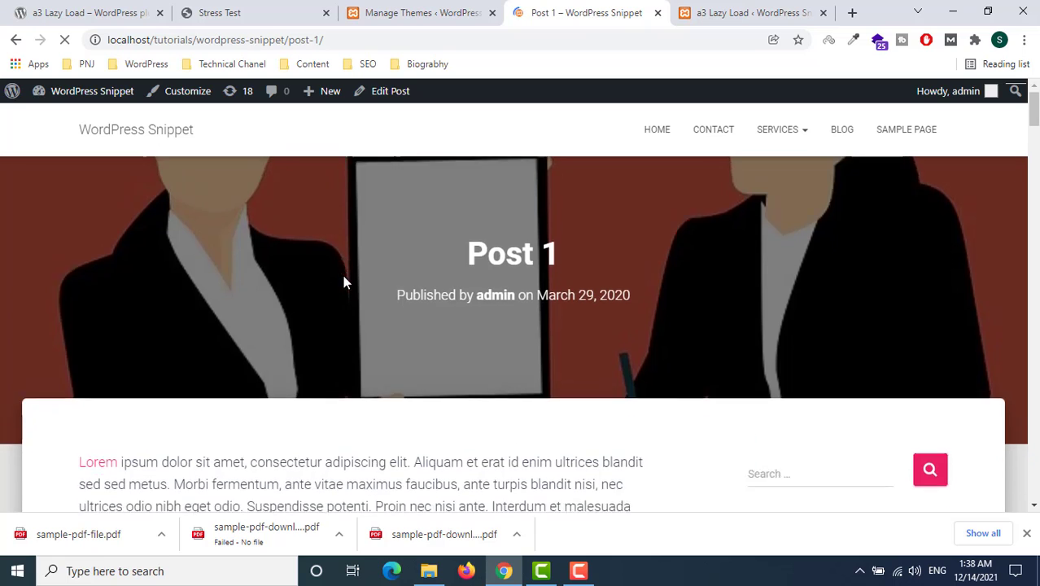
Look over the images in Post 1 and copy the post's full URL.
scroll(344, 286, down, 5)
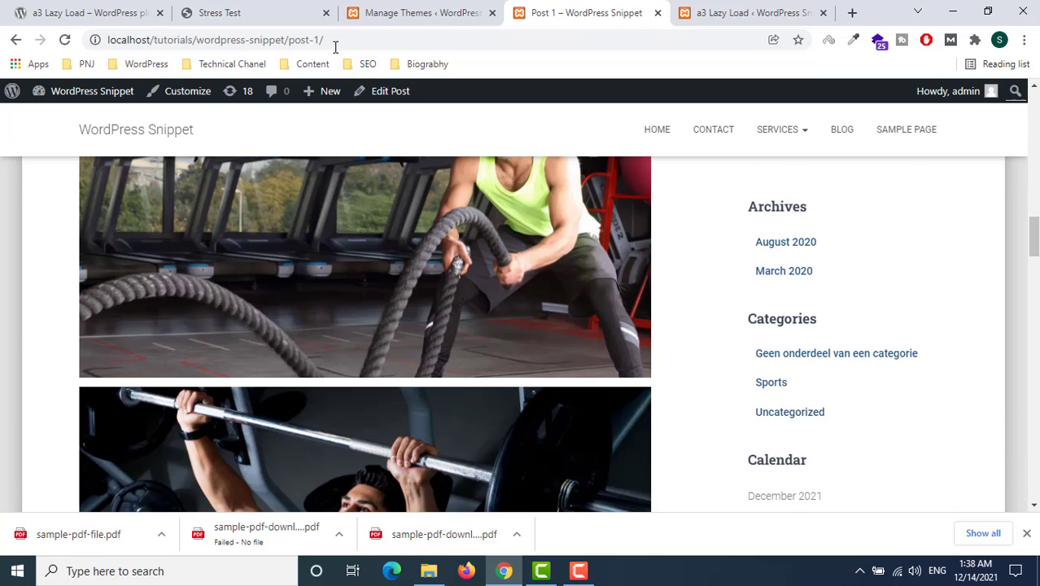
click(313, 42)
right_click(261, 48)
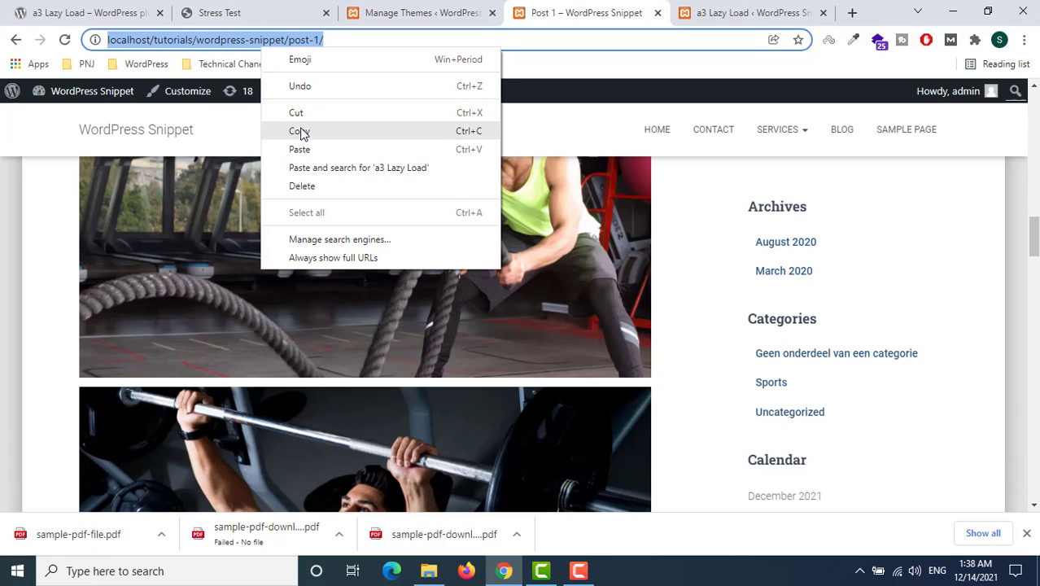
click(299, 130)
Paste Post 1's copied URL into the plugin's URIs exclusion field and save the changes.
click(710, 12)
scroll(506, 308, down, 2)
right_click(357, 258)
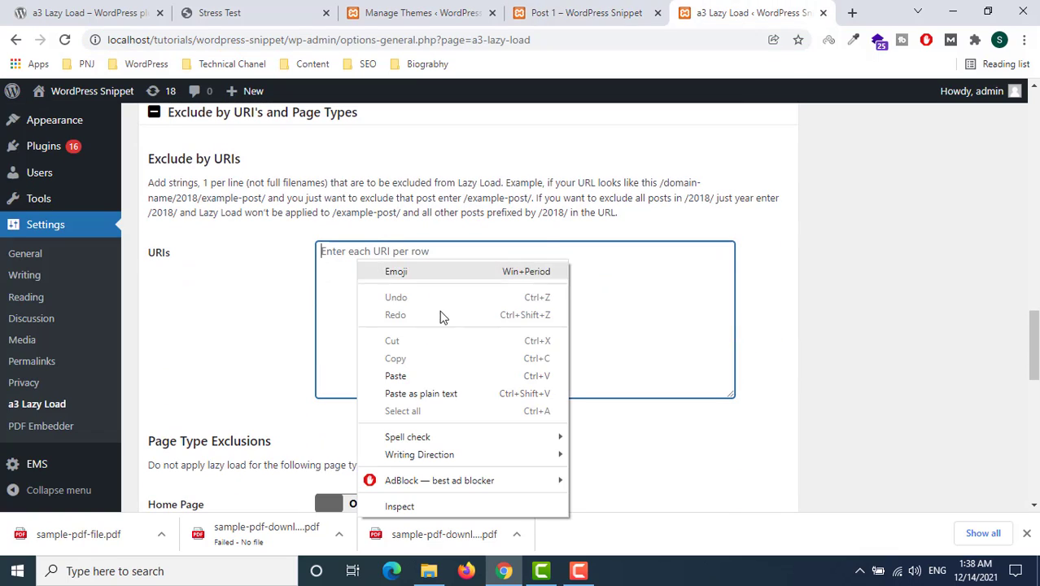
click(427, 373)
scroll(750, 366, down, 9)
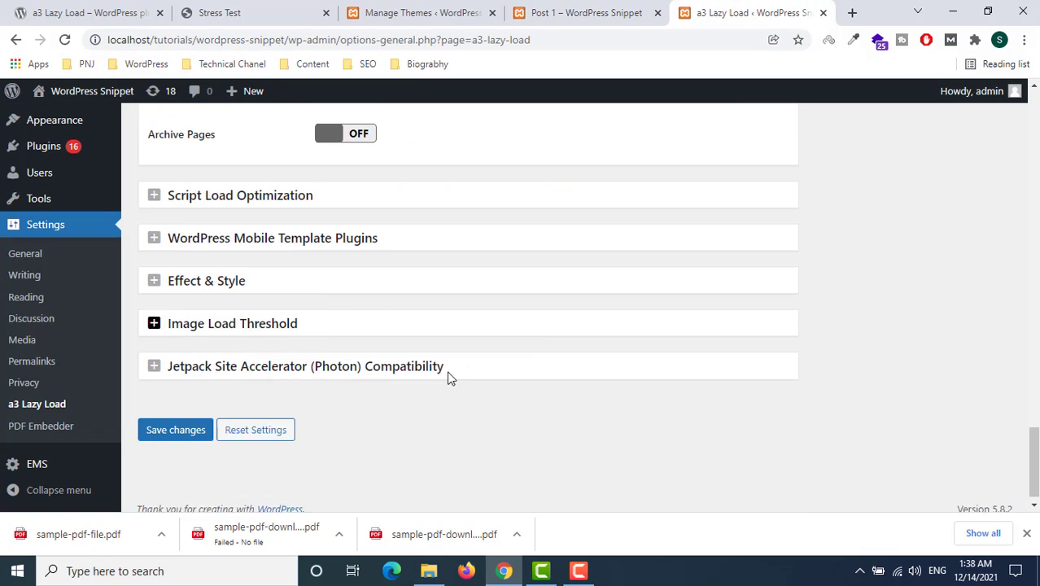
click(174, 418)
Return to Post 1, reload it from its top, and examine how the content images load with the URI exclusion saved.
click(546, 14)
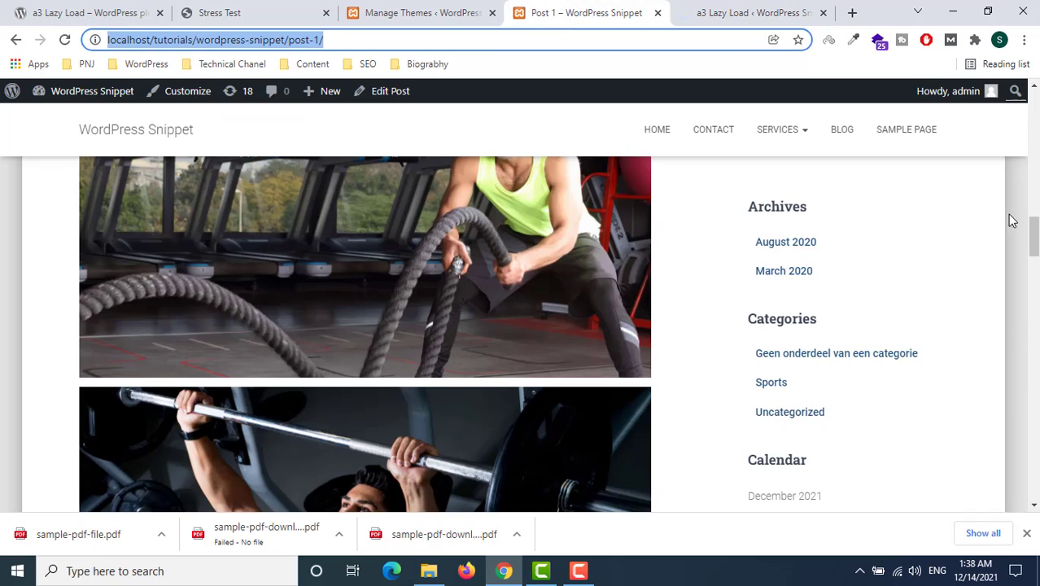
click(1034, 214)
drag(1033, 213, 1033, 102)
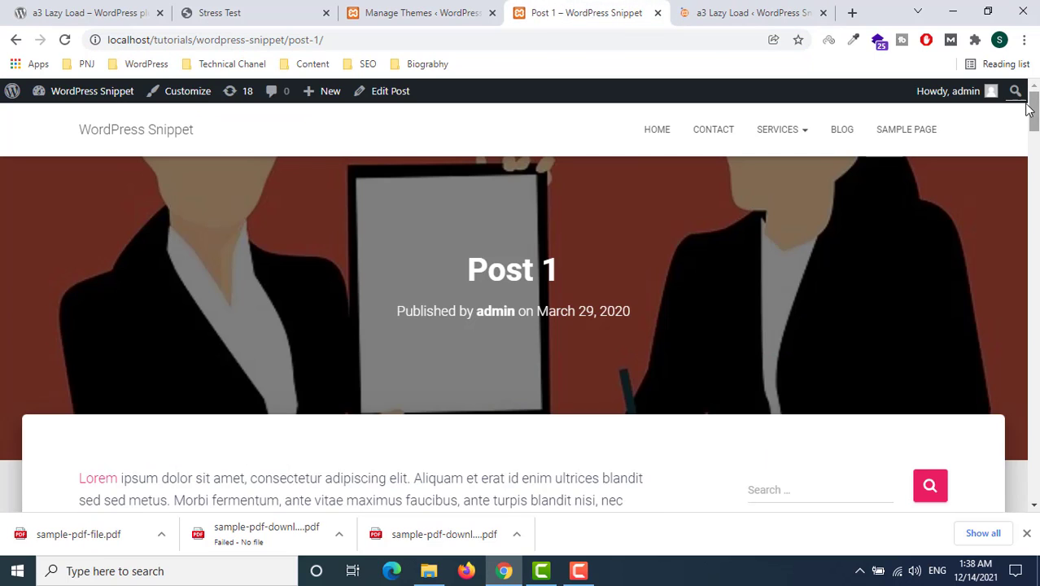
click(66, 40)
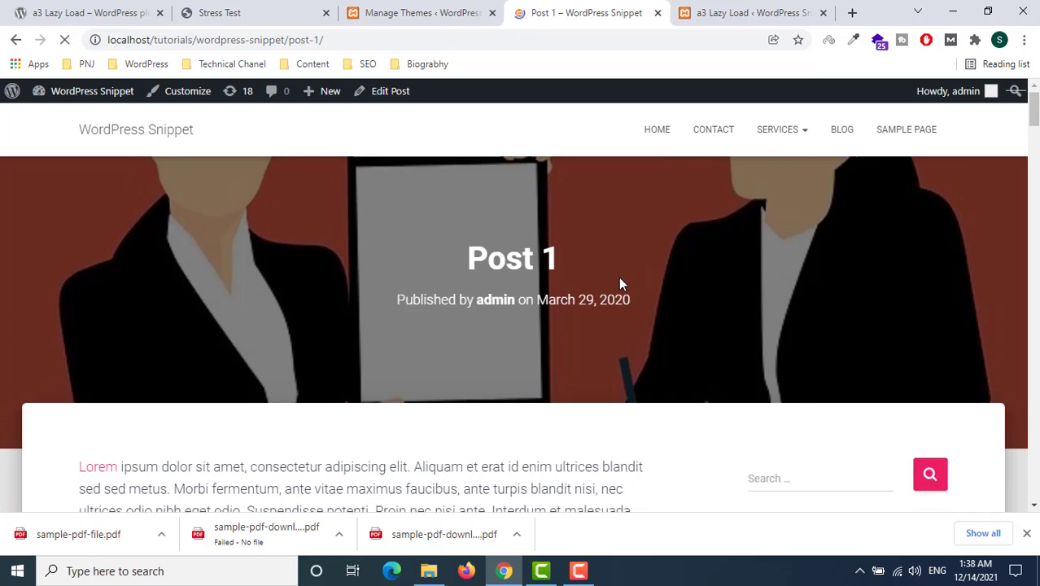
scroll(620, 269, down, 8)
scroll(619, 284, down, 10)
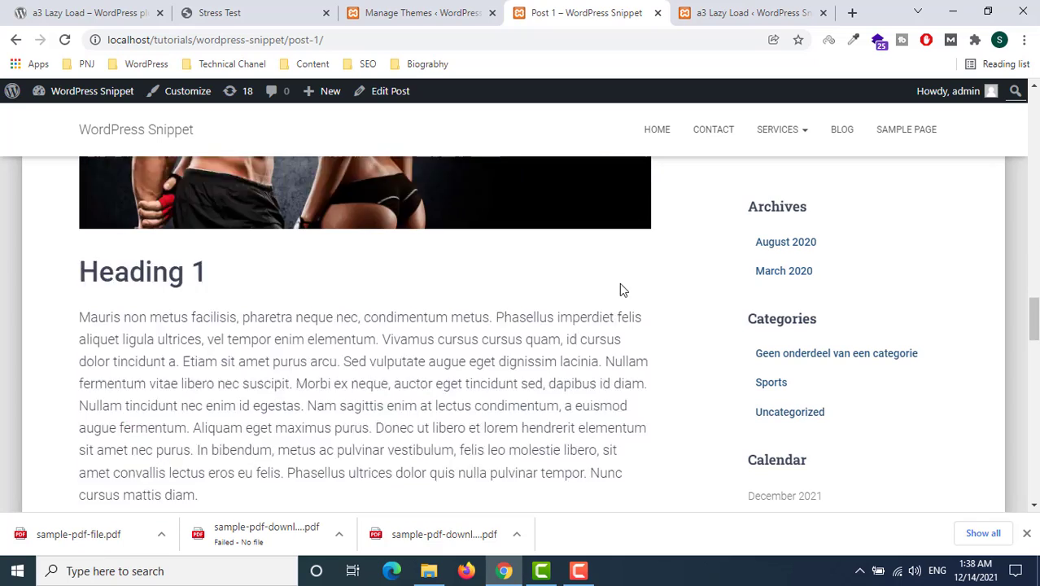
scroll(619, 285, up, 8)
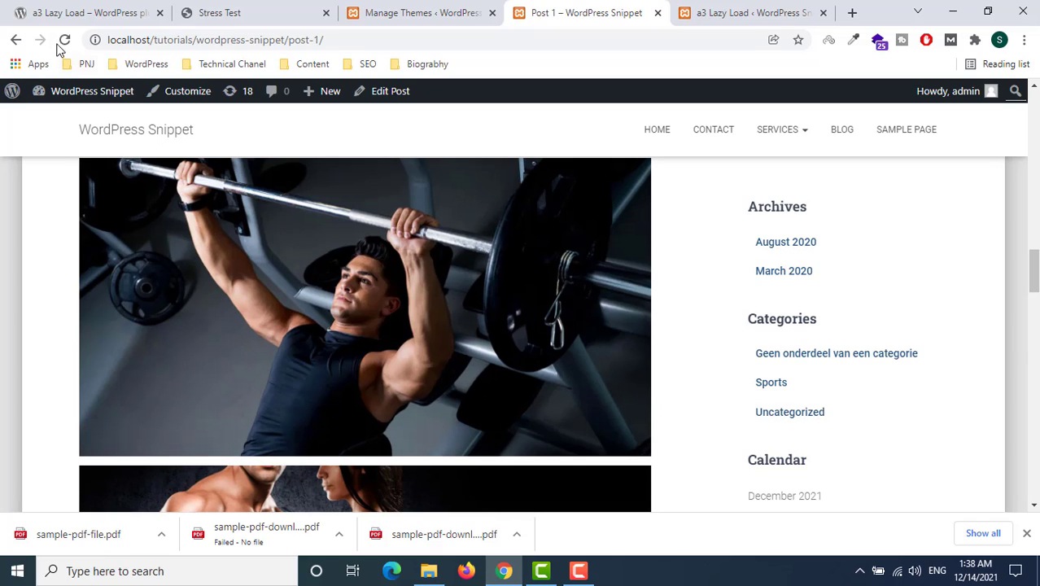
Reload Post 1 partway down, check that the plugin settings were saved, and return to the top of the post.
click(64, 41)
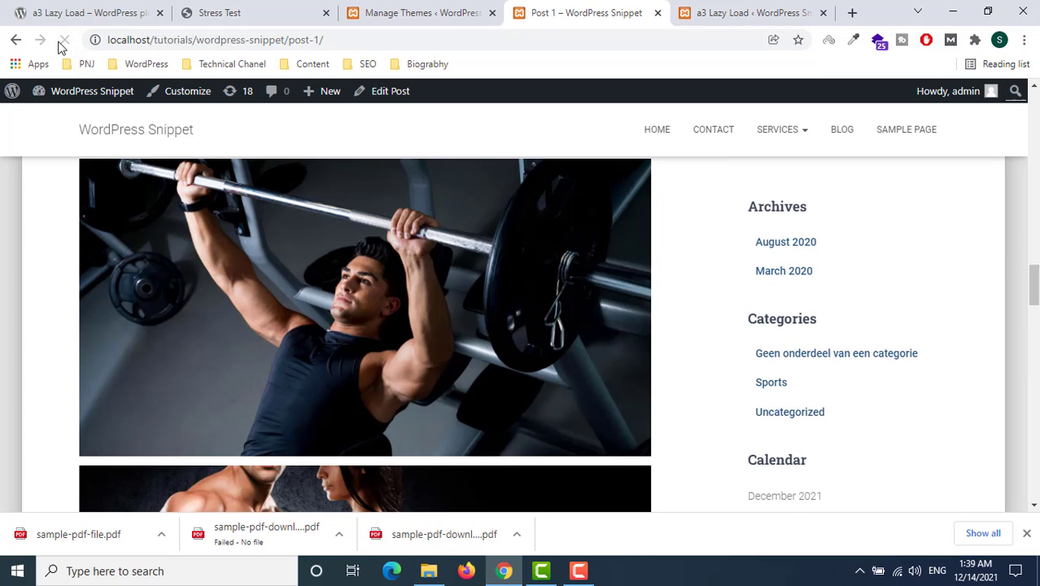
scroll(500, 294, down, 2)
click(726, 12)
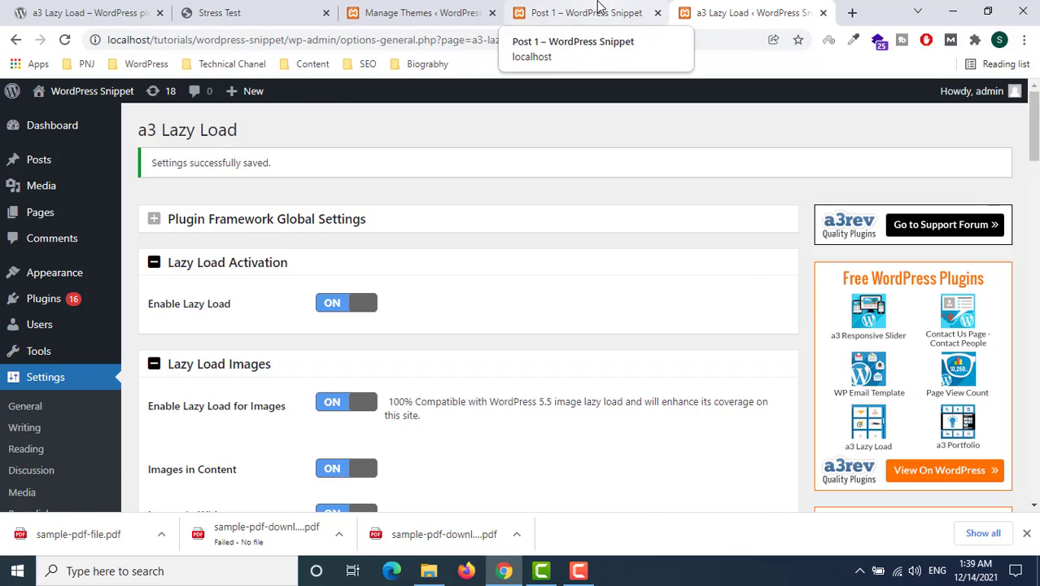
click(597, 8)
scroll(733, 266, up, 10)
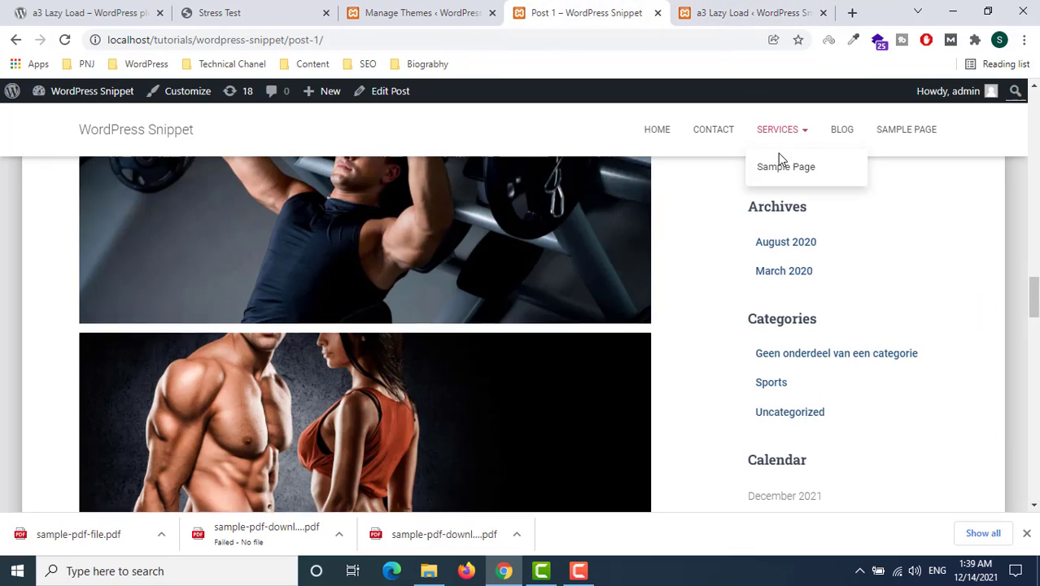
scroll(677, 221, up, 5)
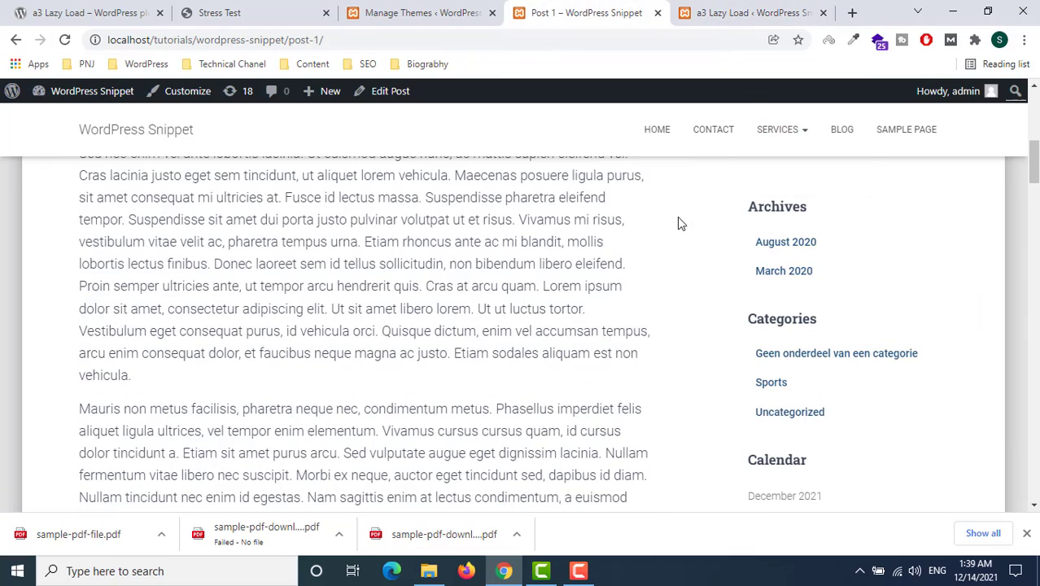
Open the developer tools on Post 1 and filter the Network log to Img requests.
right_click(674, 218)
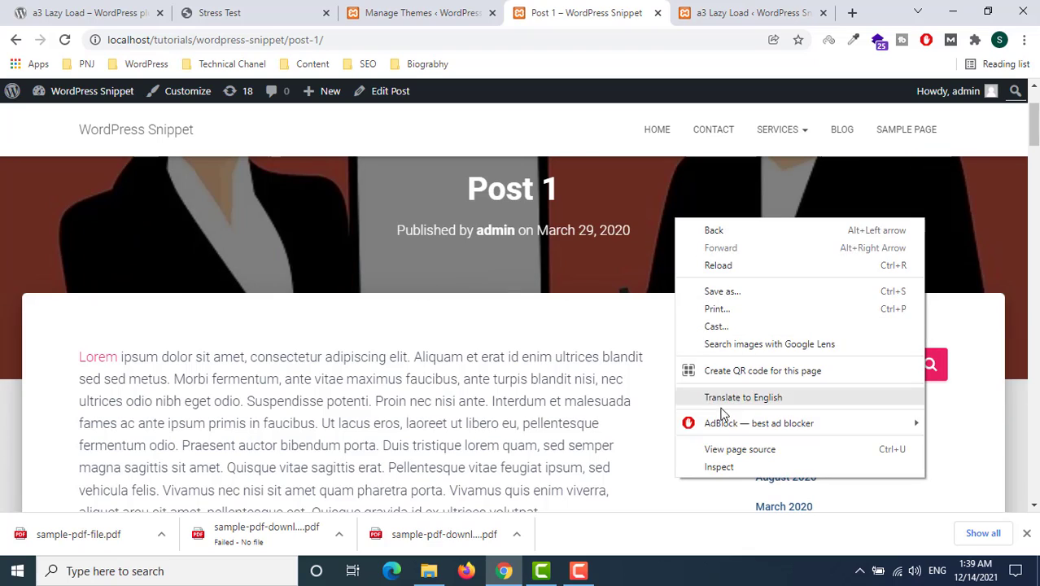
click(719, 466)
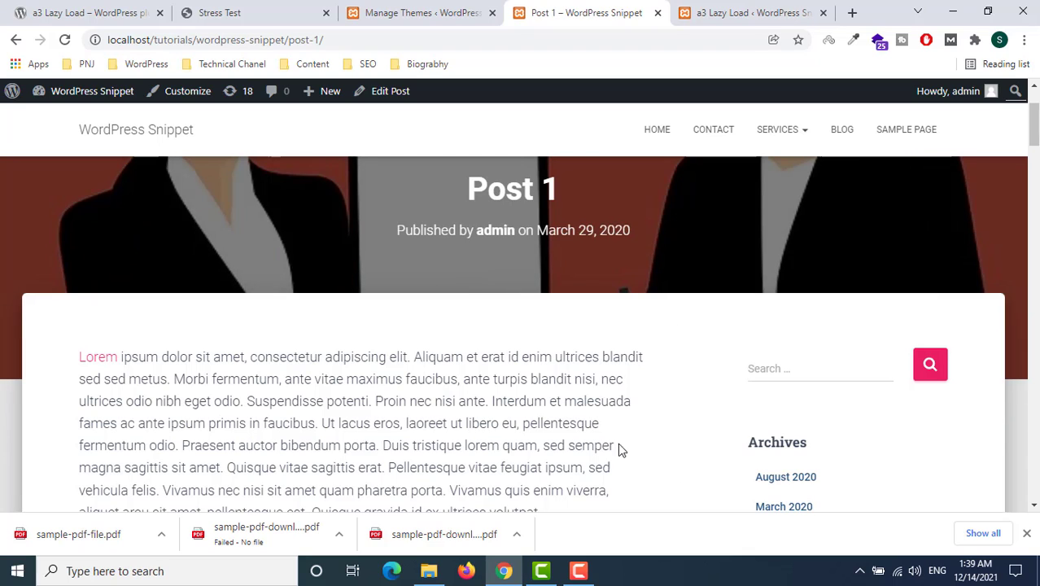
click(183, 317)
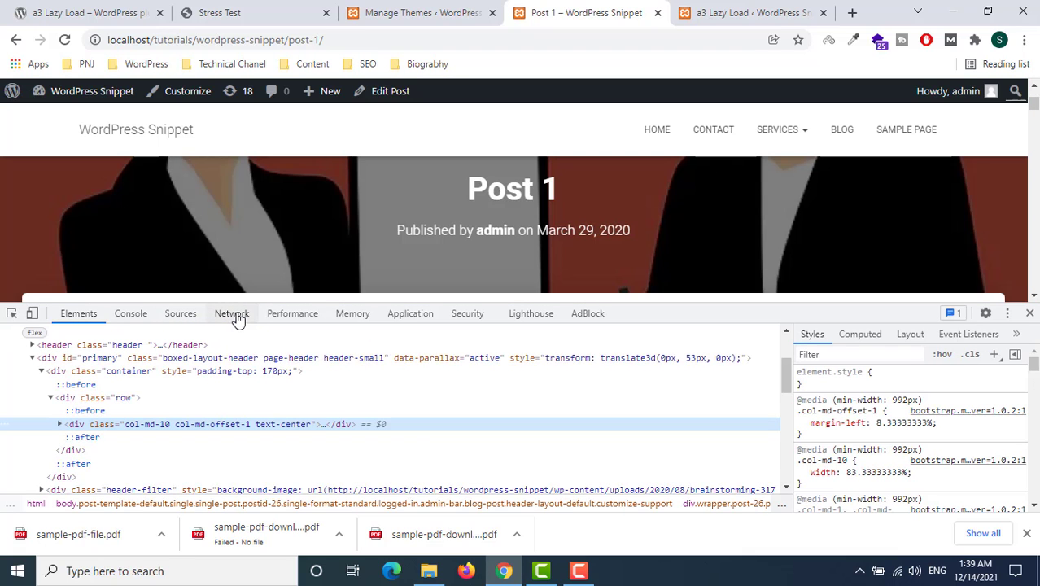
click(233, 315)
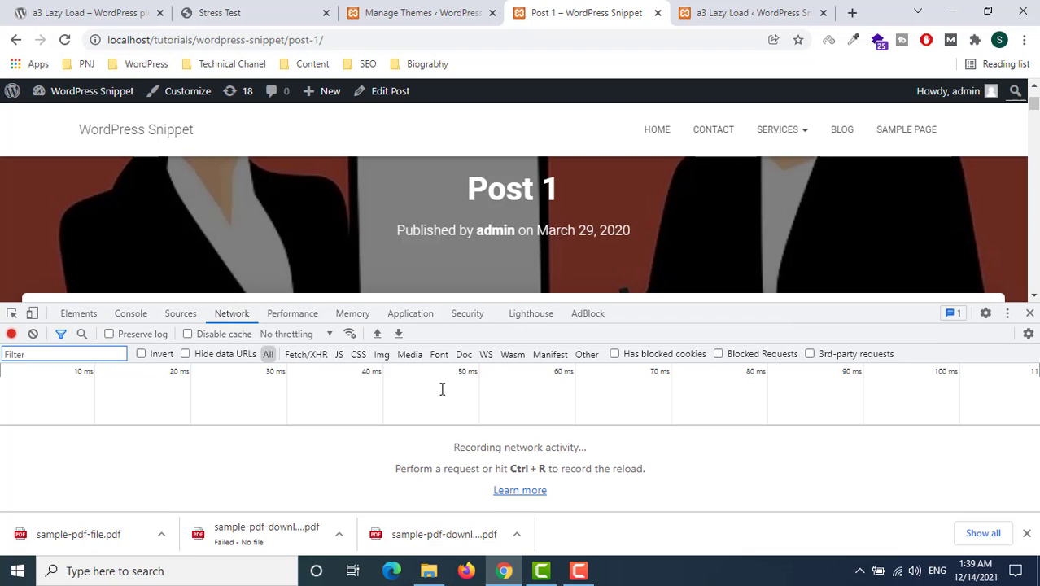
click(381, 356)
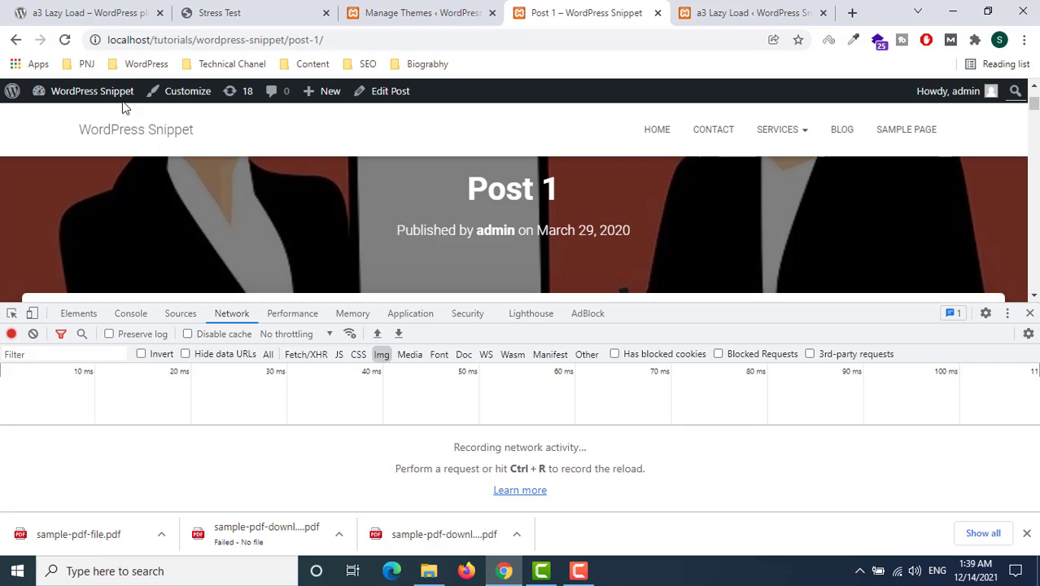
Reload Post 1 and examine the image requests recorded in the Network log.
click(65, 39)
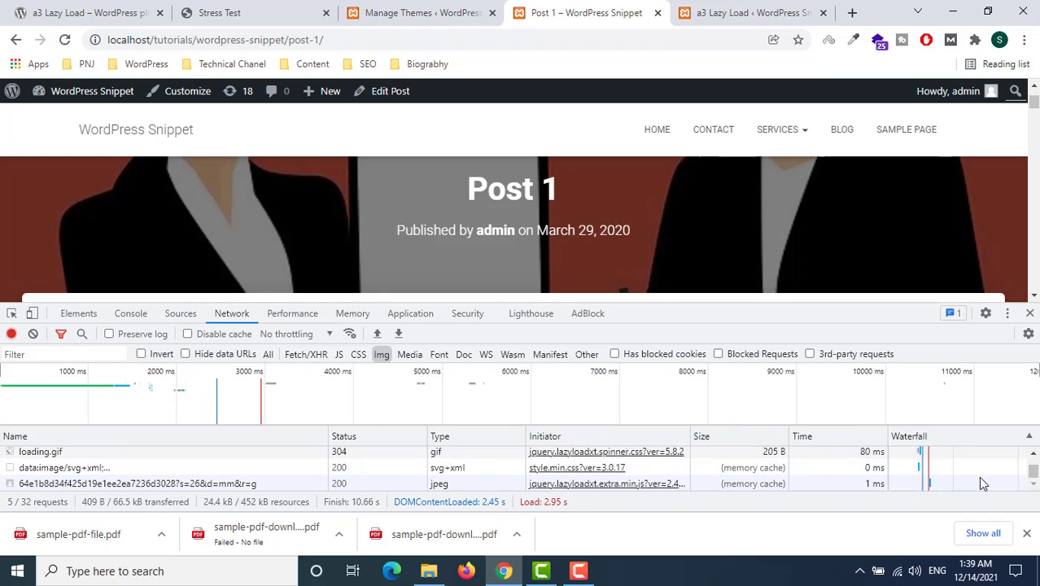
click(1032, 453)
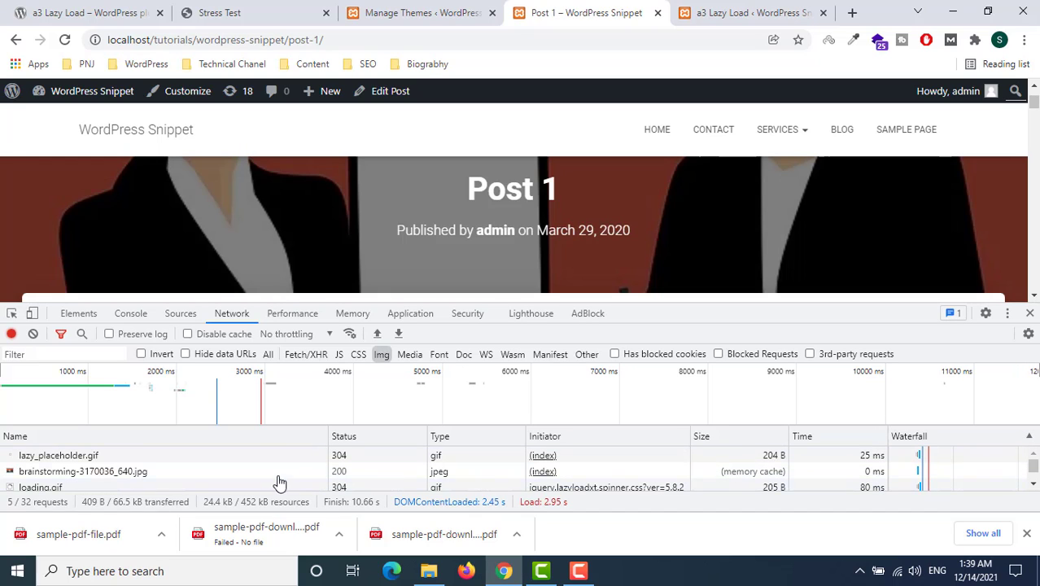
scroll(277, 482, down, 1)
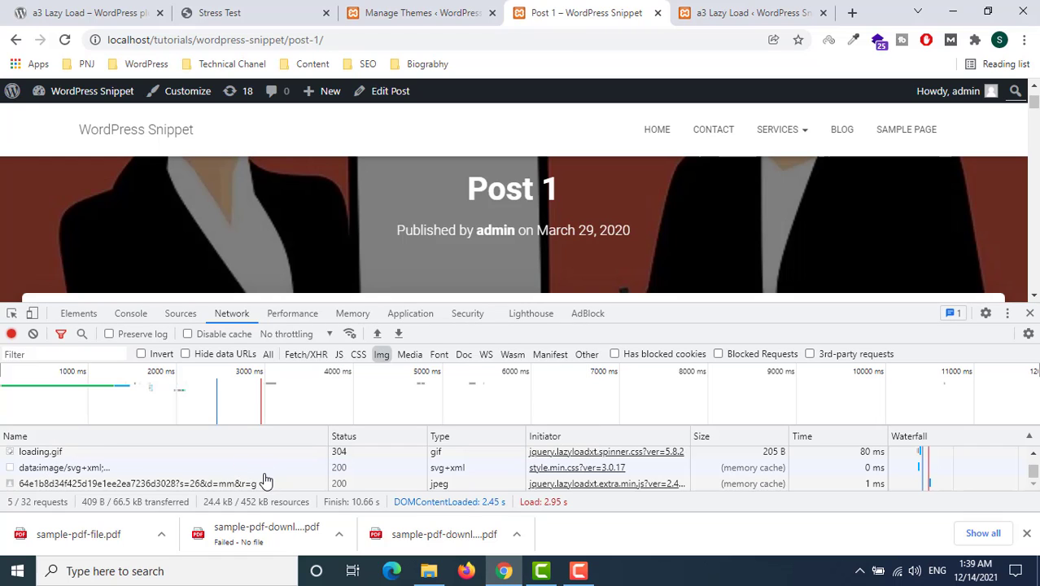
scroll(262, 480, up, 1)
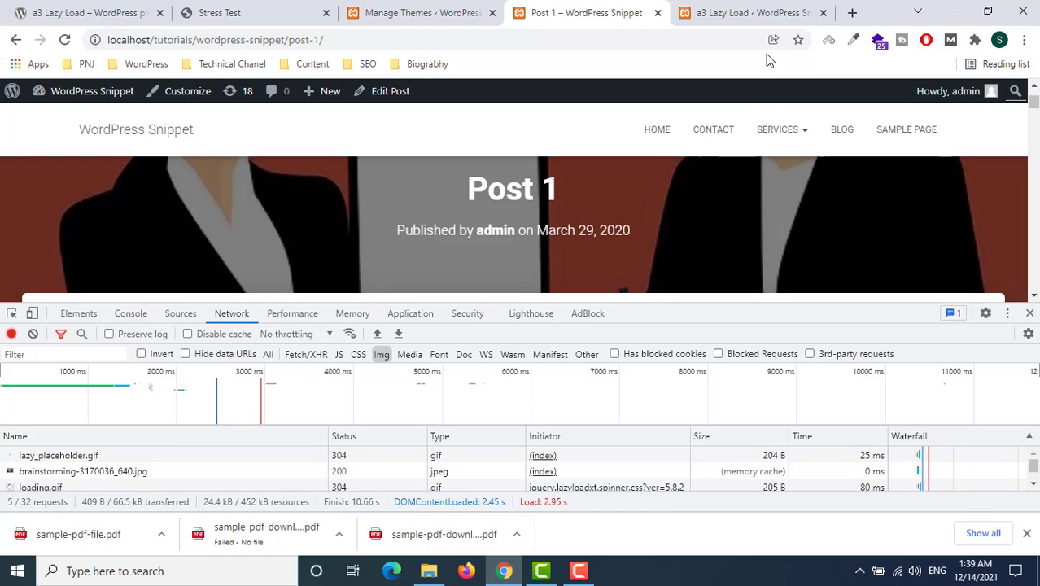
Go back to the plugin settings, clear the URIs exclusion field, and save the changes.
click(769, 8)
scroll(465, 306, down, 15)
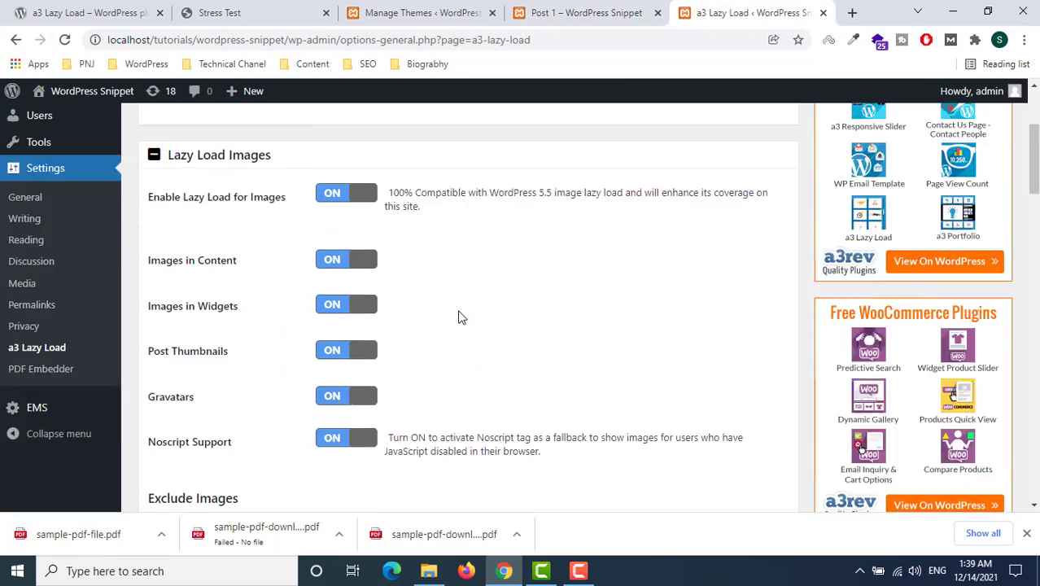
scroll(465, 304, down, 5)
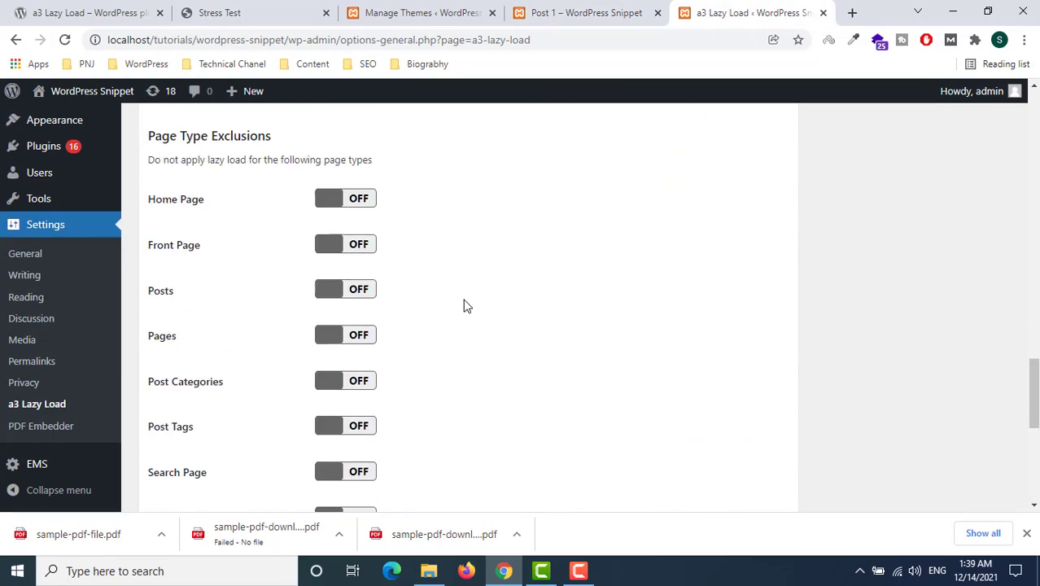
scroll(603, 234, up, 4)
drag(606, 248, 302, 247)
key(BackSpace)
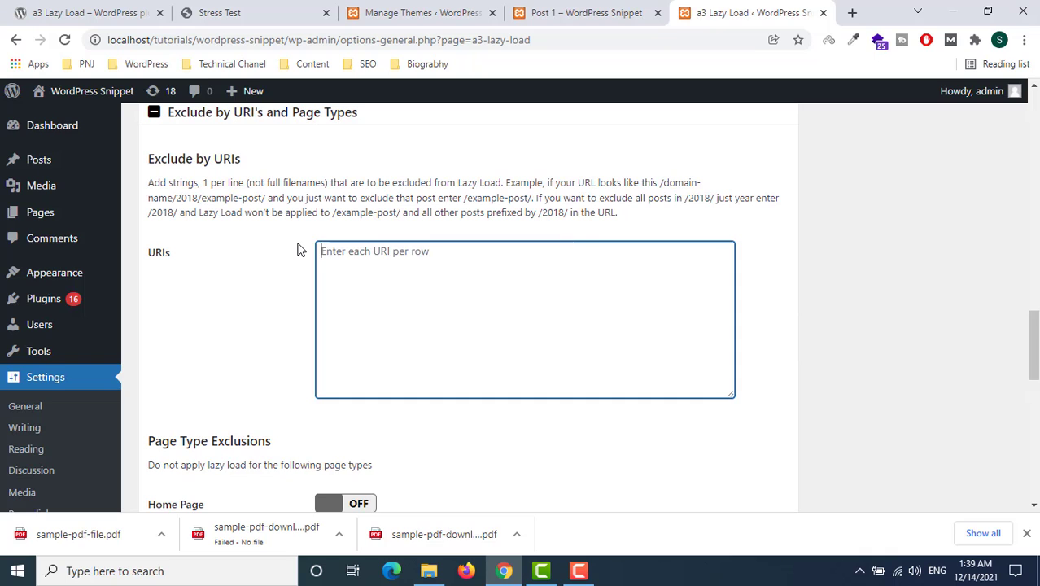
scroll(509, 399, down, 8)
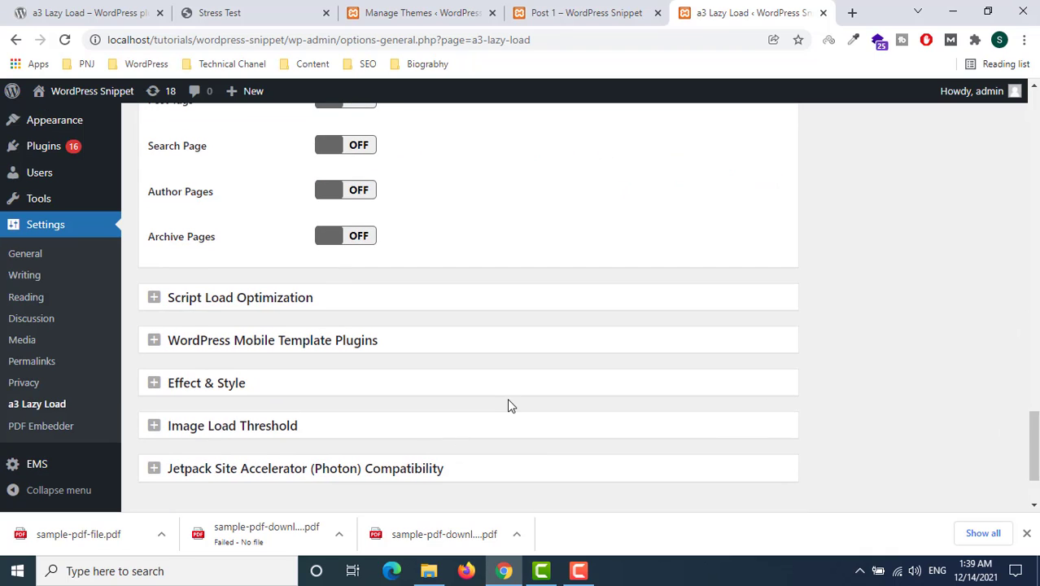
click(175, 455)
Return to Post 1, enlarge the developer tools area, and reload the page to record its image requests again.
click(561, 12)
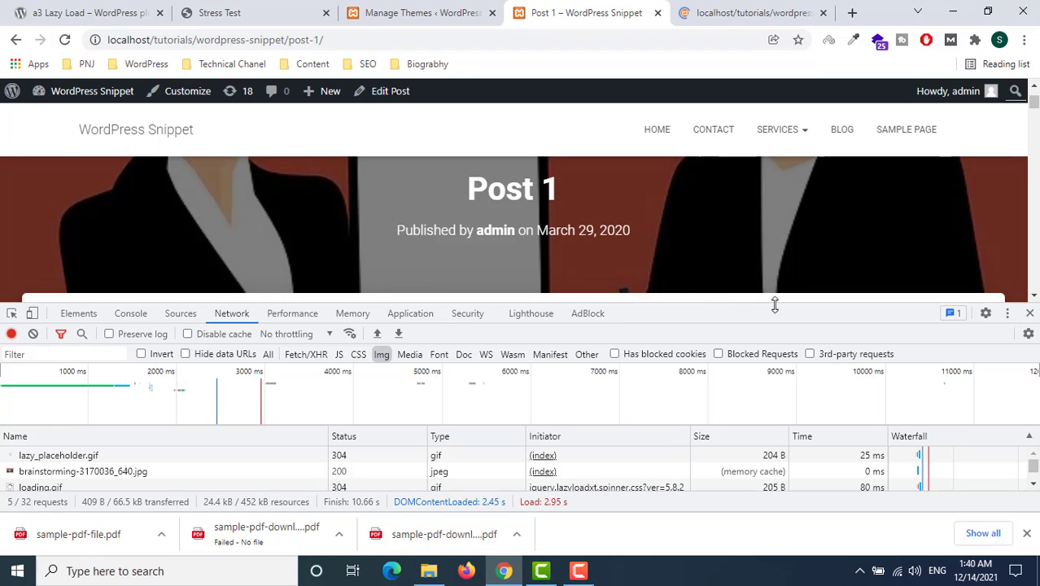
drag(752, 301, 746, 194)
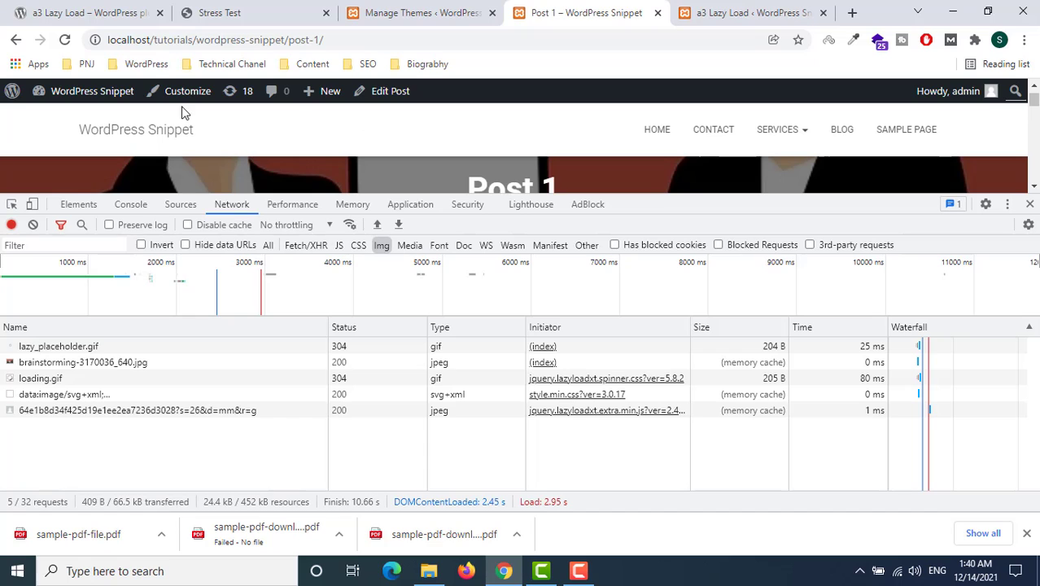
click(356, 37)
key(Return)
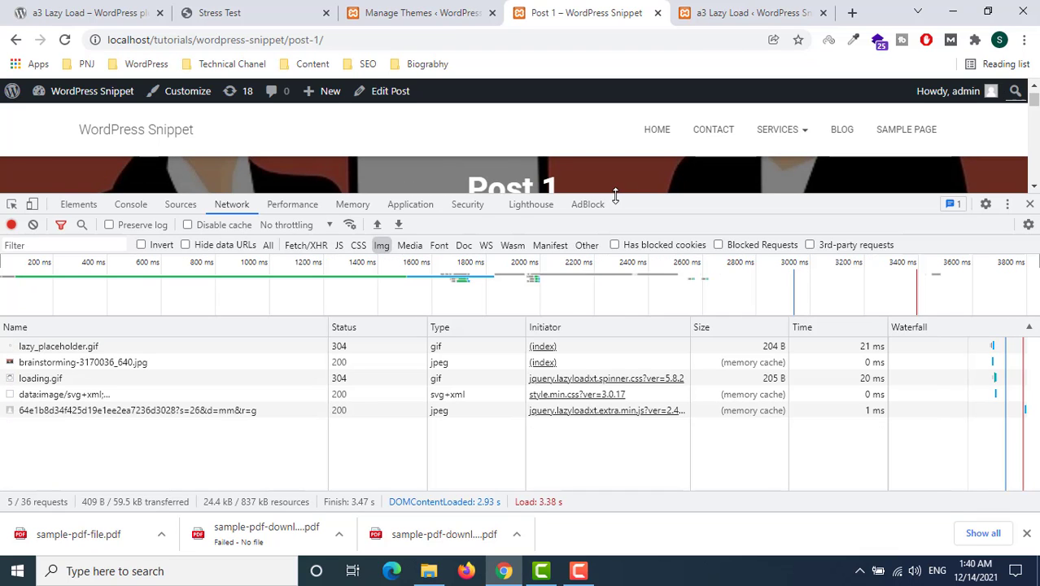
Give the page more room above the developer tools and examine which image requests are added while moving down Post 1.
drag(615, 196, 611, 248)
scroll(590, 210, down, 8)
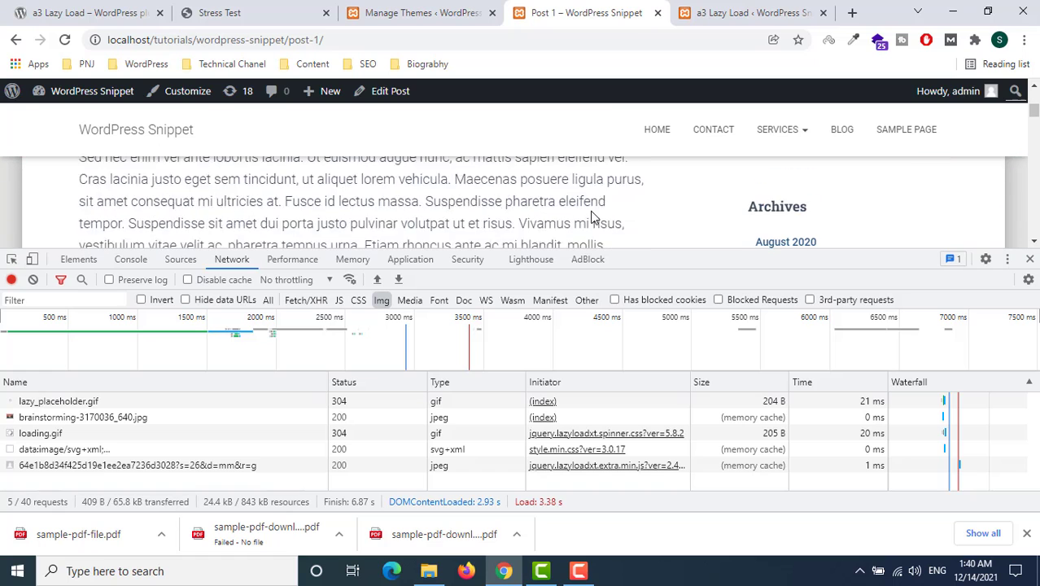
scroll(592, 216, down, 6)
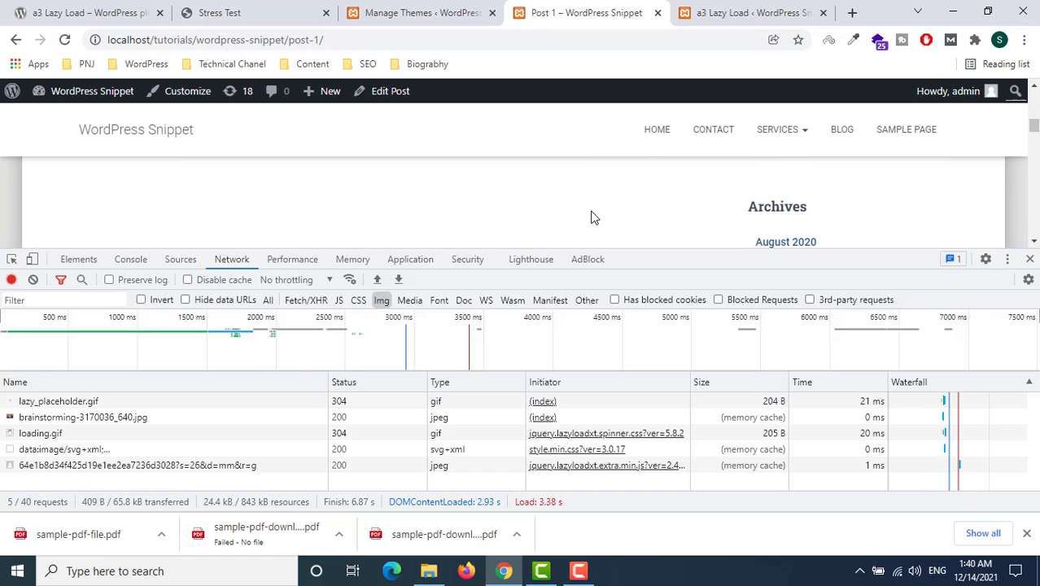
scroll(590, 211, down, 1)
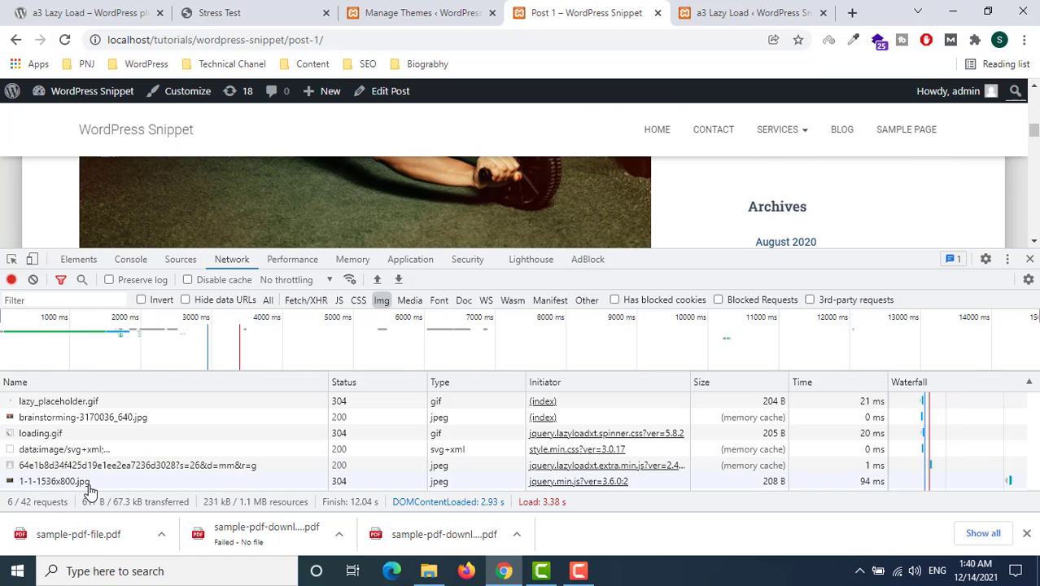
scroll(367, 209, down, 2)
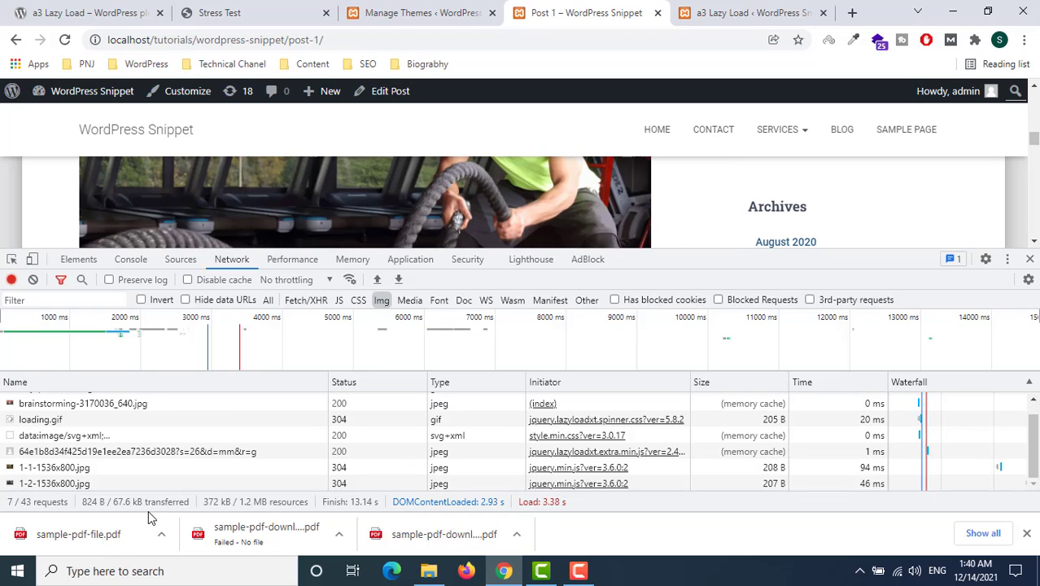
scroll(394, 195, down, 3)
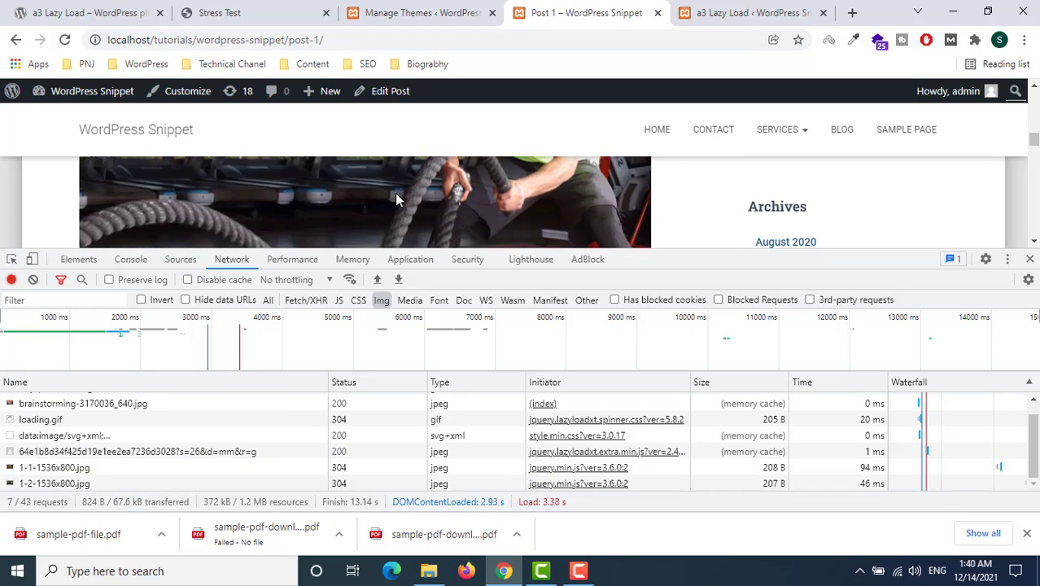
scroll(395, 206, down, 2)
scroll(365, 218, down, 5)
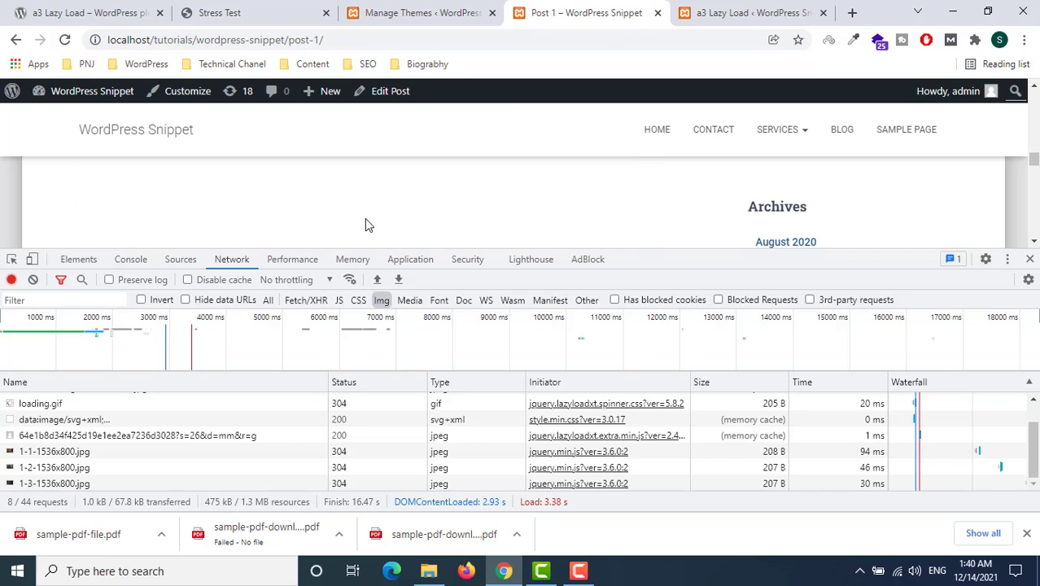
Close the developer tools and examine the Page Type Exclusions in the a3 Lazy Load settings.
click(1029, 258)
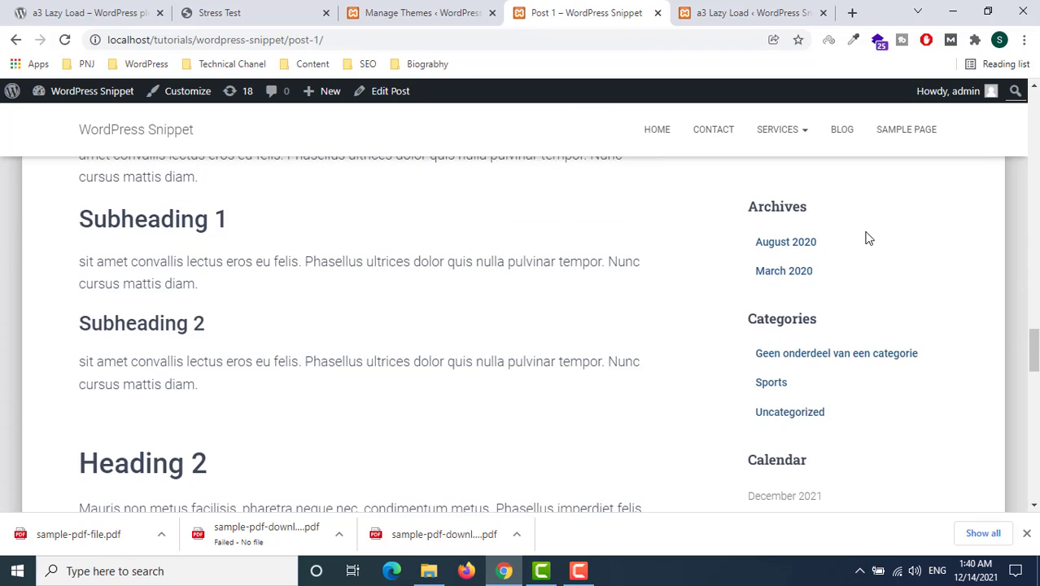
click(754, 12)
scroll(418, 324, down, 10)
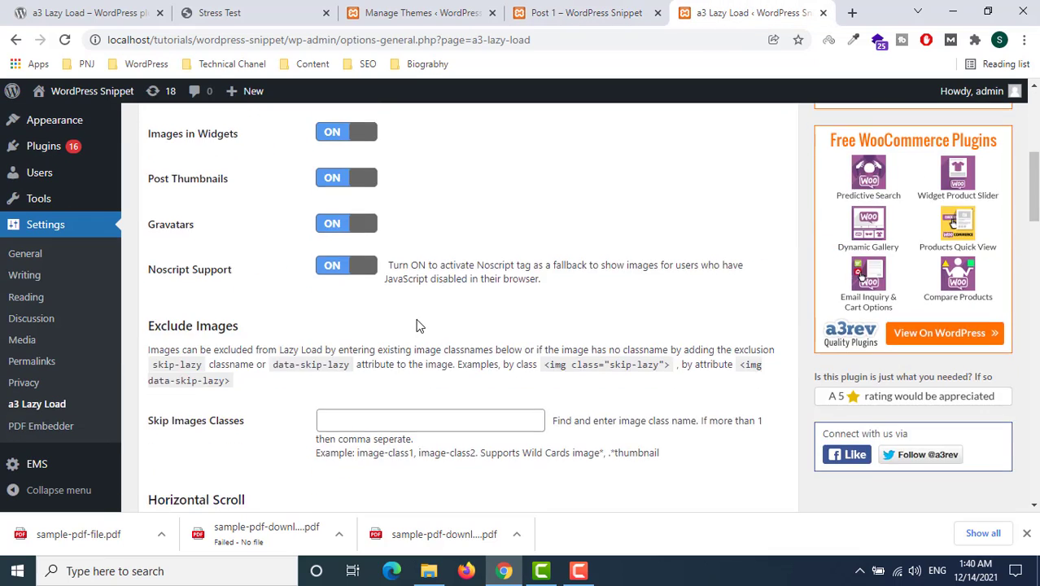
scroll(423, 326, down, 7)
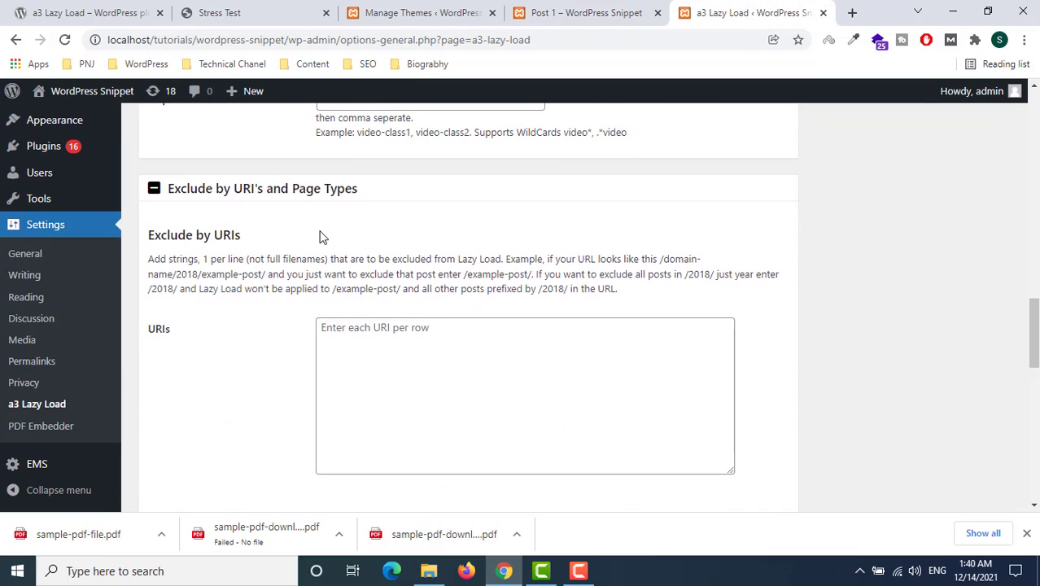
scroll(322, 236, down, 3)
scroll(336, 311, down, 3)
scroll(252, 295, up, 2)
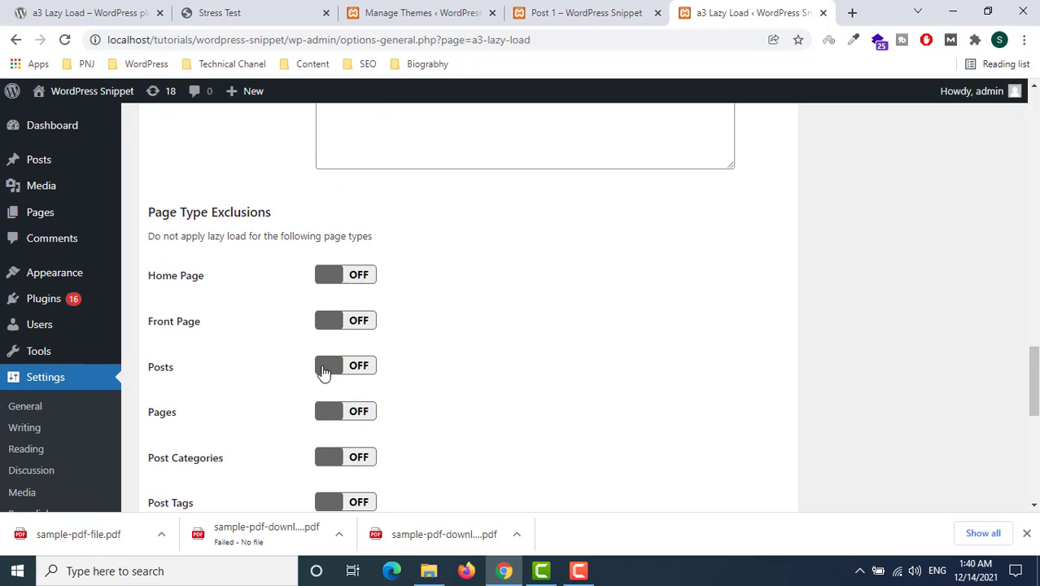
scroll(358, 371, down, 1)
scroll(358, 371, down, 3)
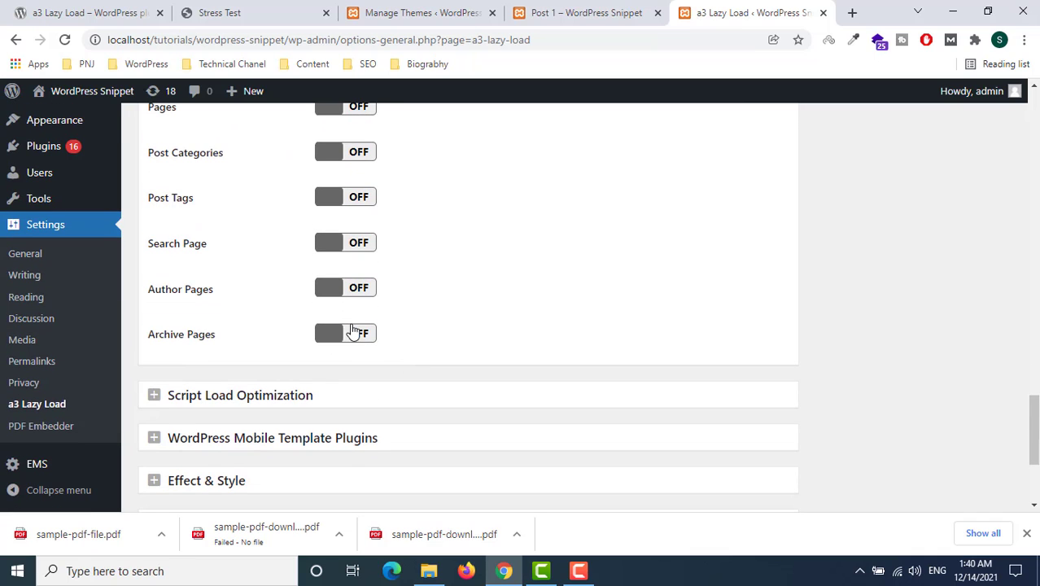
click(349, 335)
click(364, 338)
scroll(416, 335, up, 3)
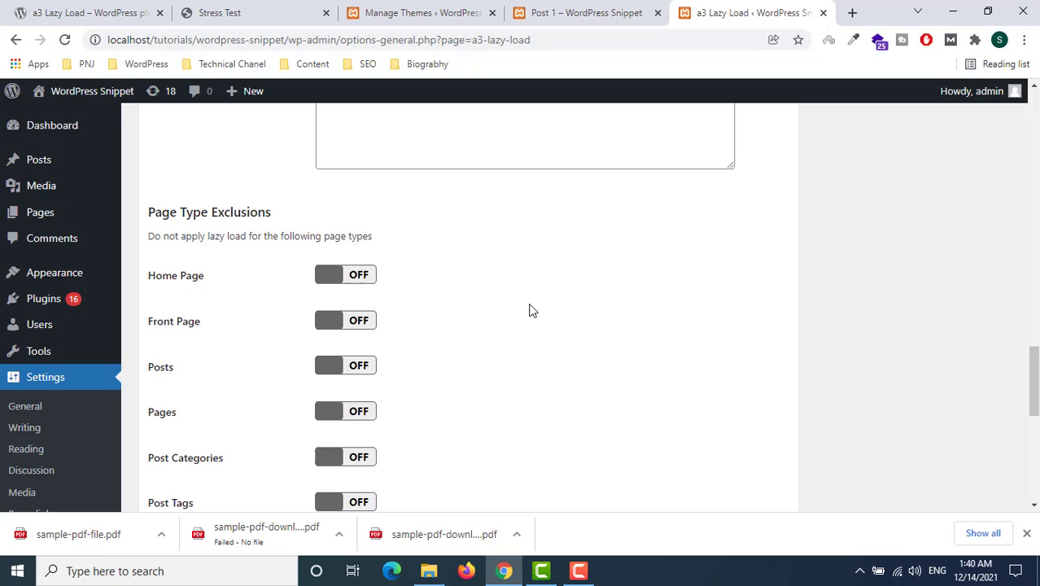
Expand the Script Load Optimization section and examine the wp_footer() requirement beside Theme Loader Function.
scroll(529, 310, down, 5)
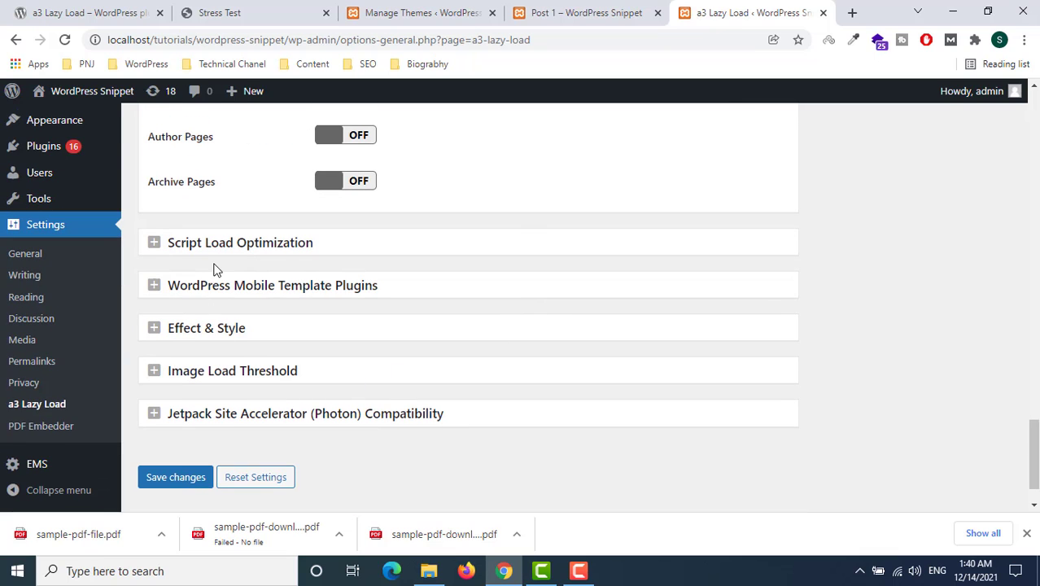
click(225, 245)
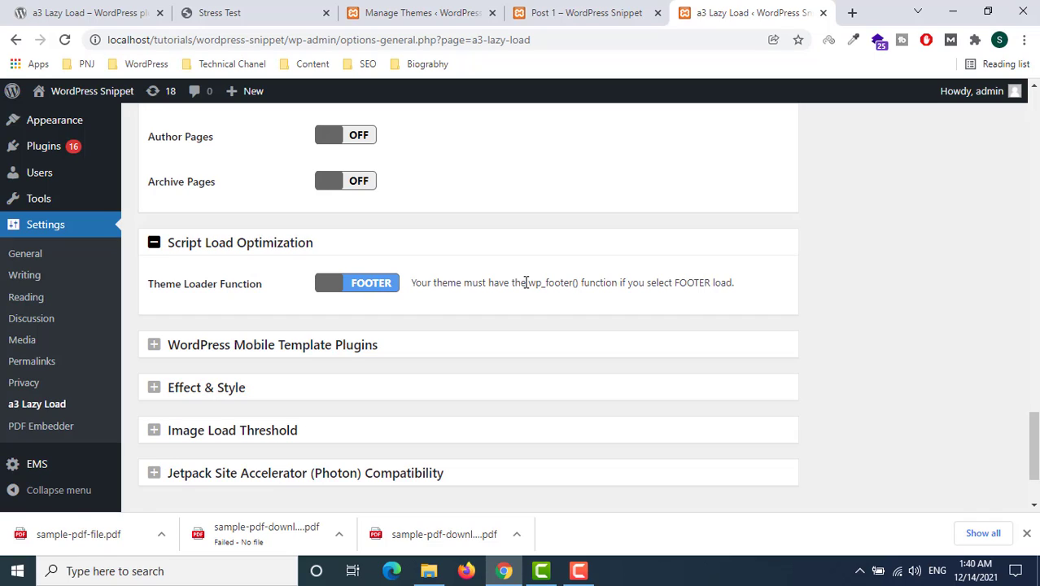
drag(530, 282, 581, 282)
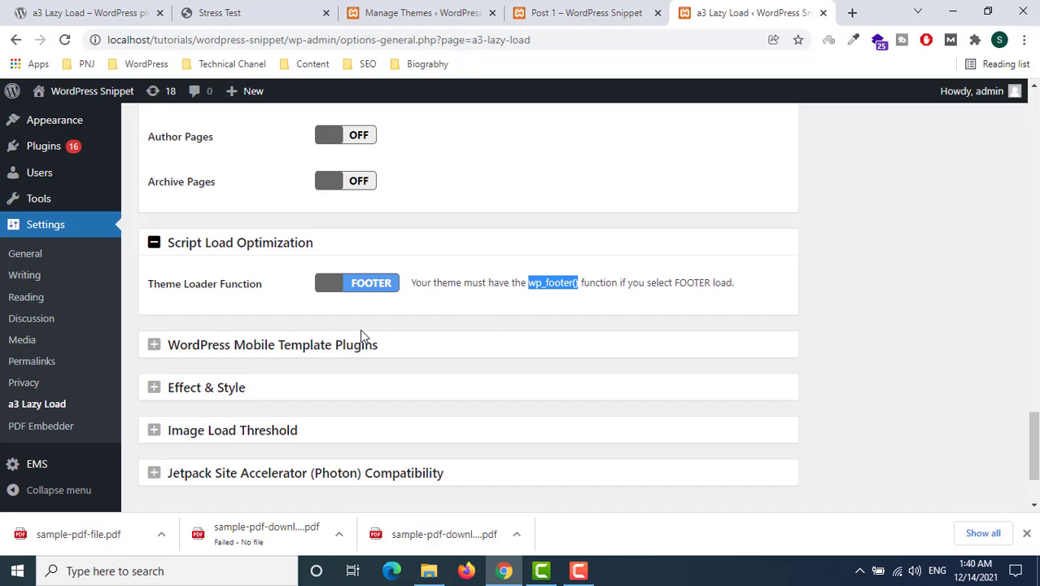
Expand the WordPress Mobile Template Plugins and Effect & Style sections to view their options.
scroll(362, 336, down, 1)
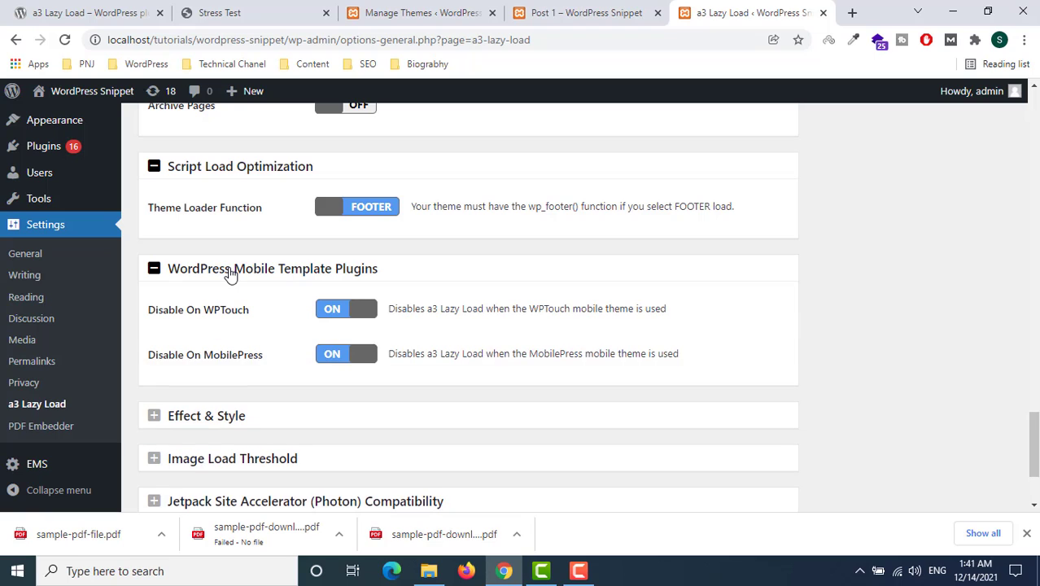
click(230, 273)
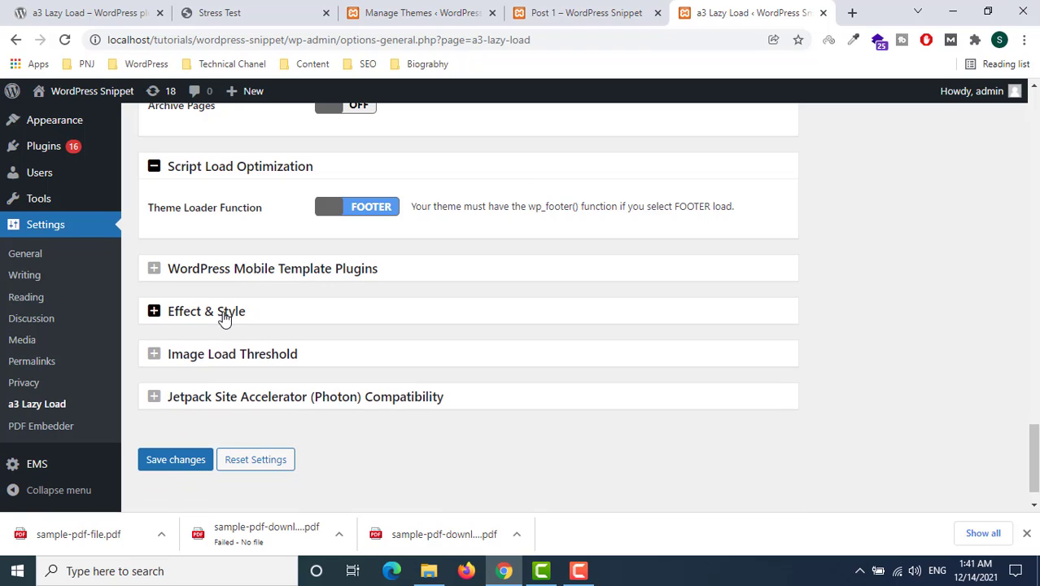
click(251, 277)
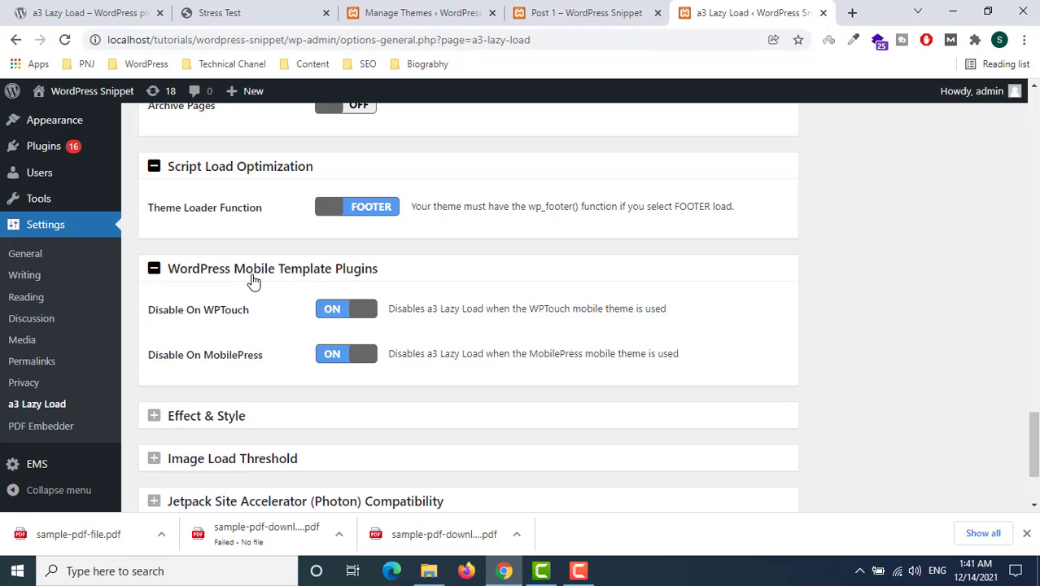
click(218, 419)
scroll(232, 376, down, 3)
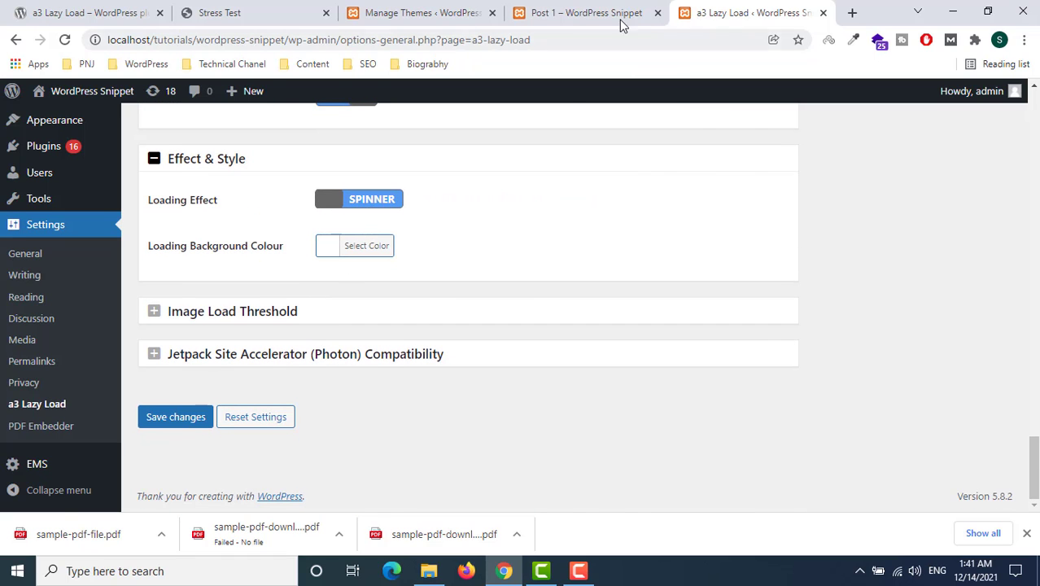
Reload Post 1 and watch how its images load with the Spinner effect while moving down the page.
click(582, 16)
scroll(270, 167, up, 4)
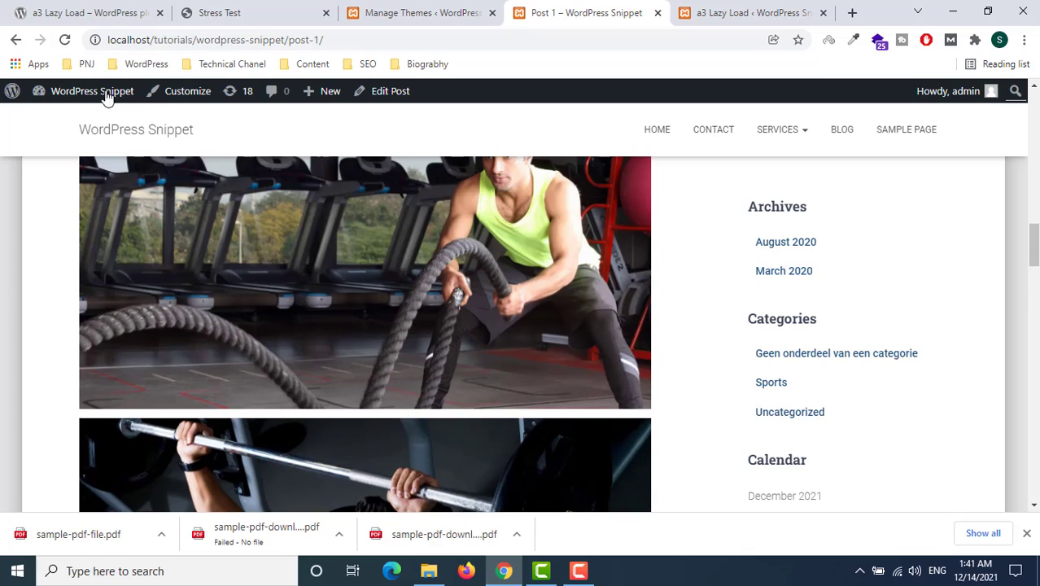
click(62, 42)
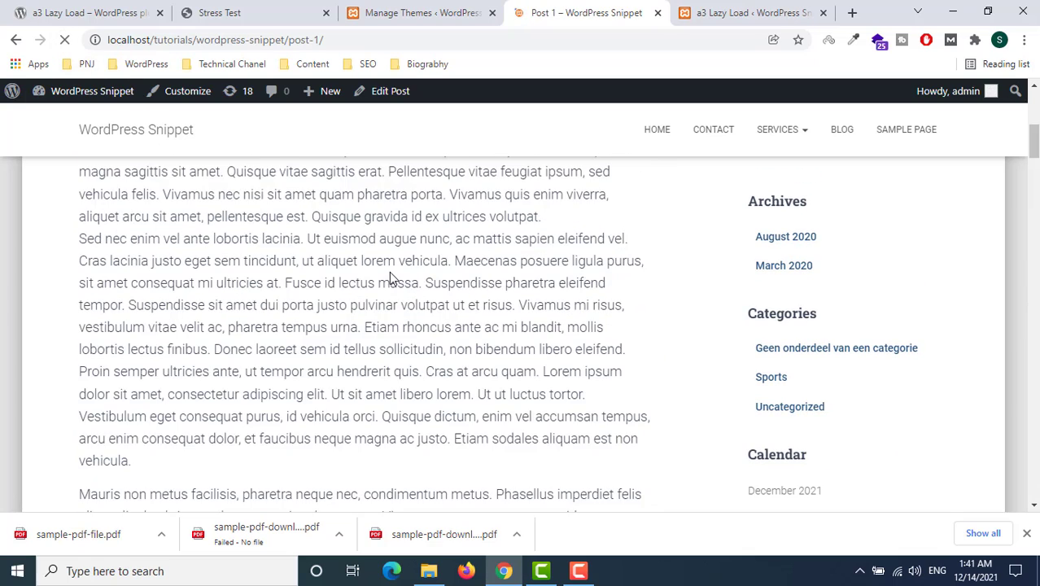
scroll(342, 337, down, 5)
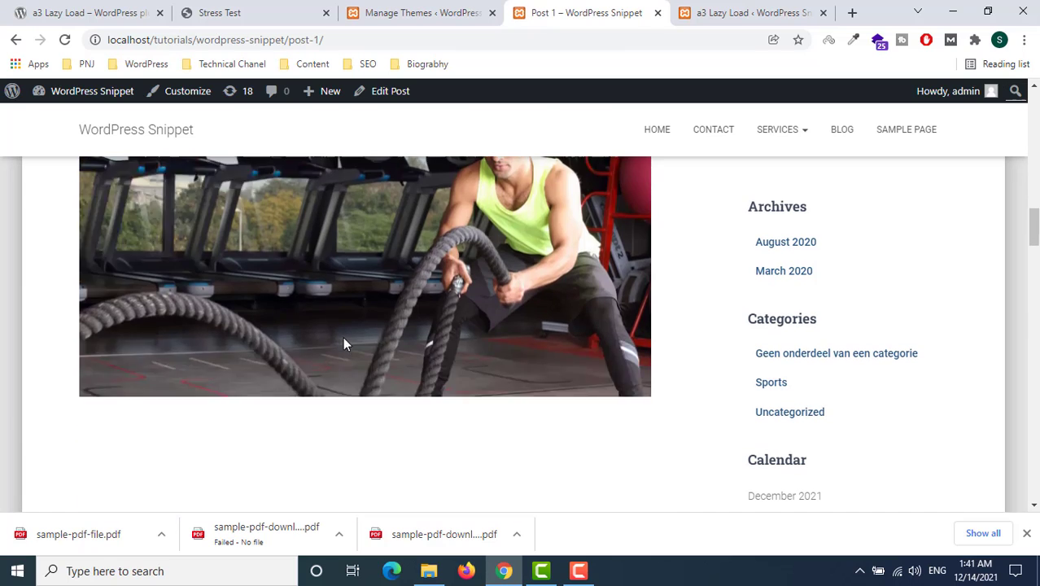
Set the plugin's Loading Effect to Fade In and save the changes.
click(703, 14)
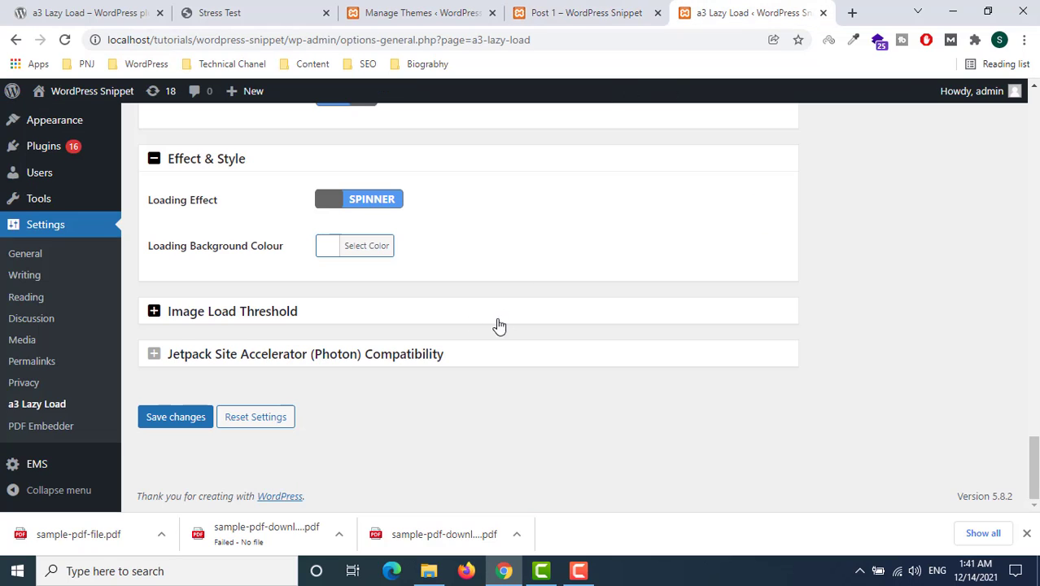
click(348, 203)
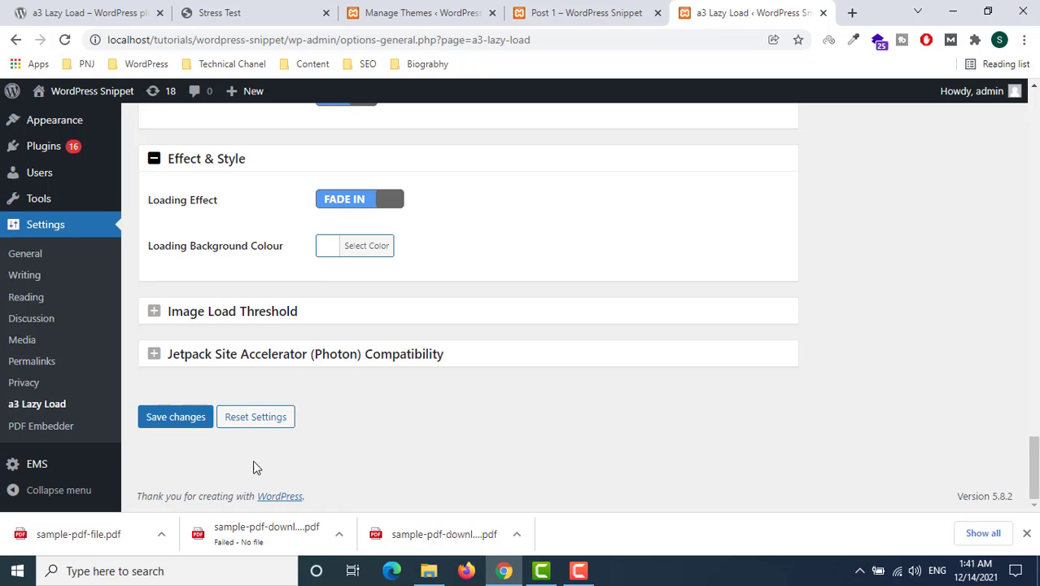
click(193, 418)
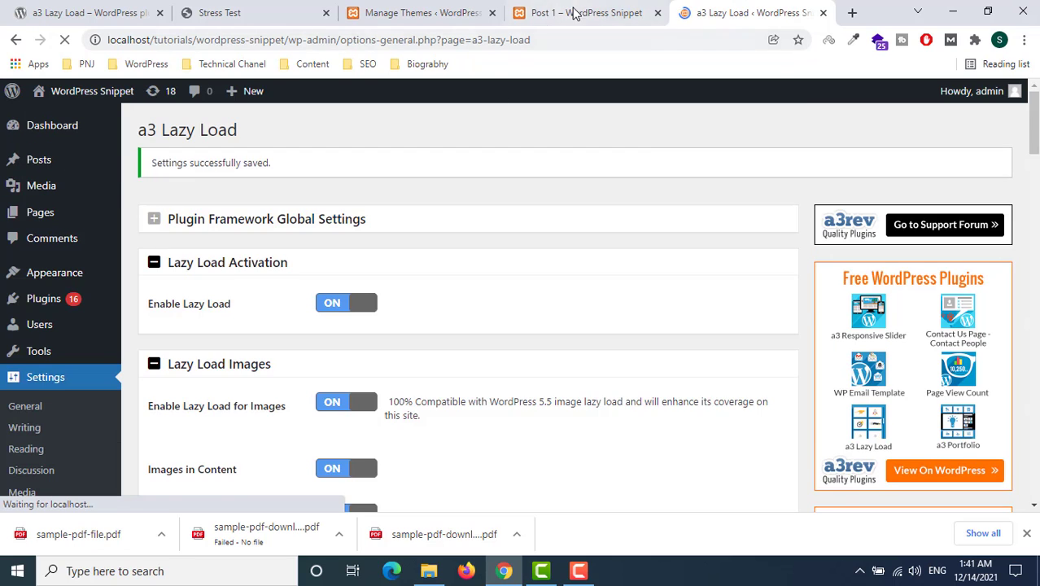
Reload Post 1 twice and examine how its images appear with the Fade In effect while moving through the page.
click(574, 14)
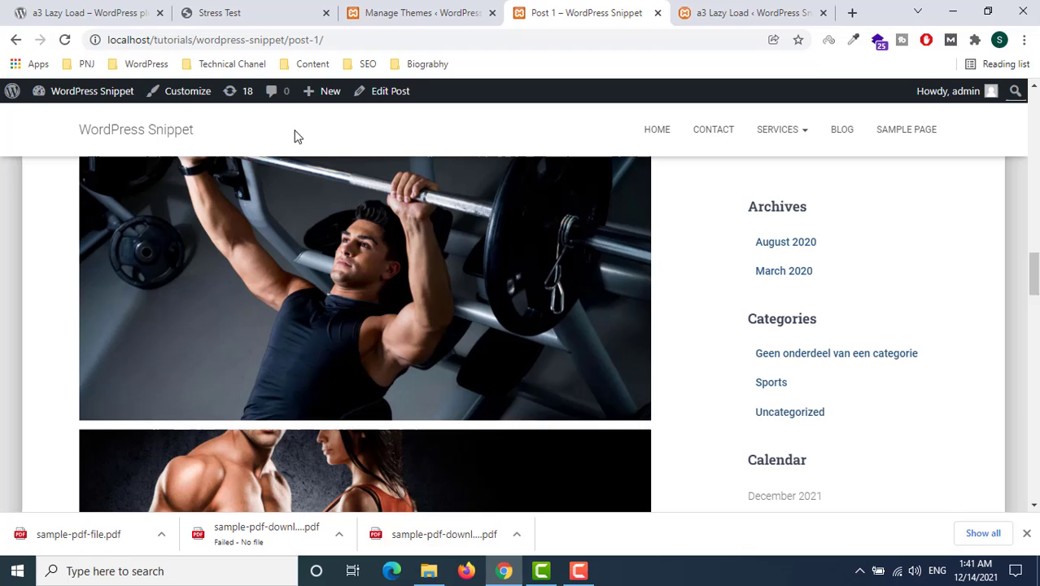
click(68, 44)
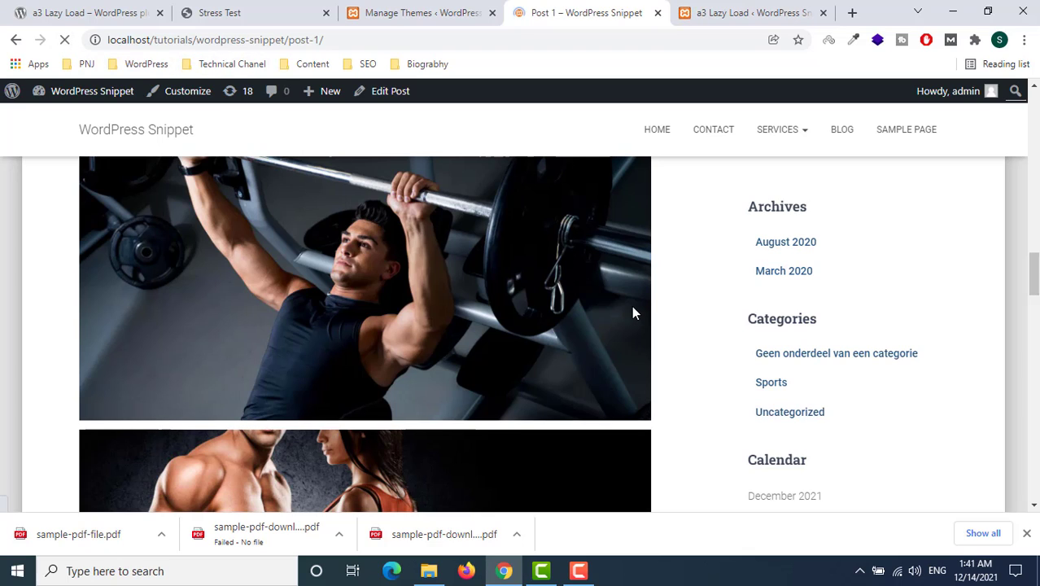
scroll(633, 309, down, 4)
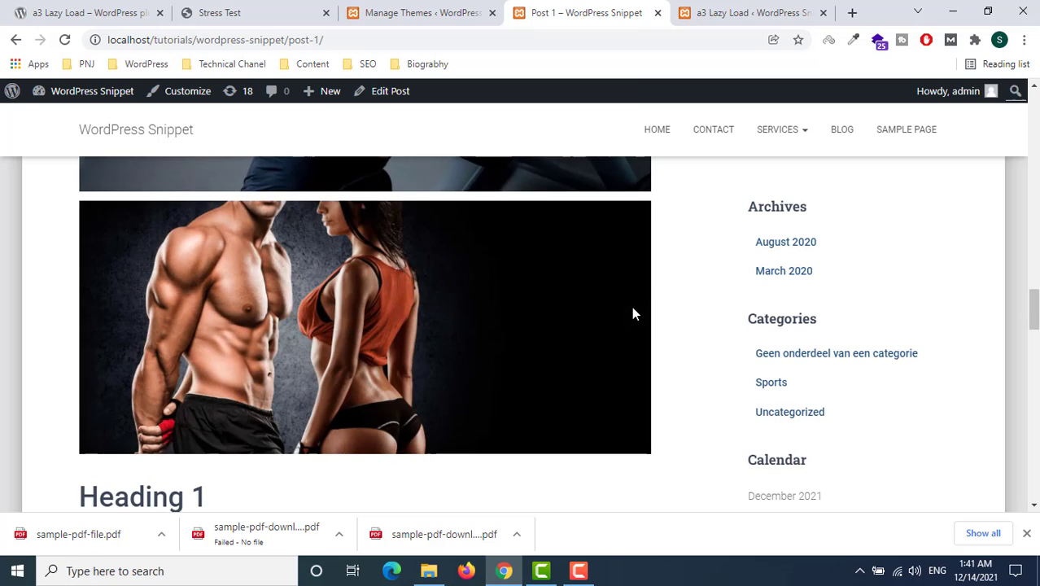
scroll(633, 309, up, 8)
scroll(631, 309, down, 1)
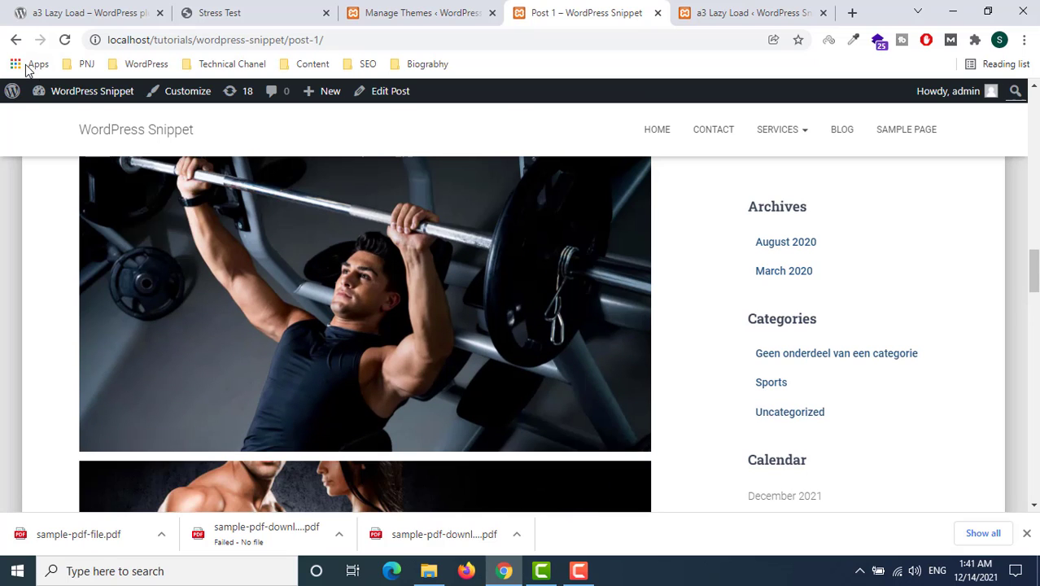
click(65, 40)
scroll(500, 262, down, 3)
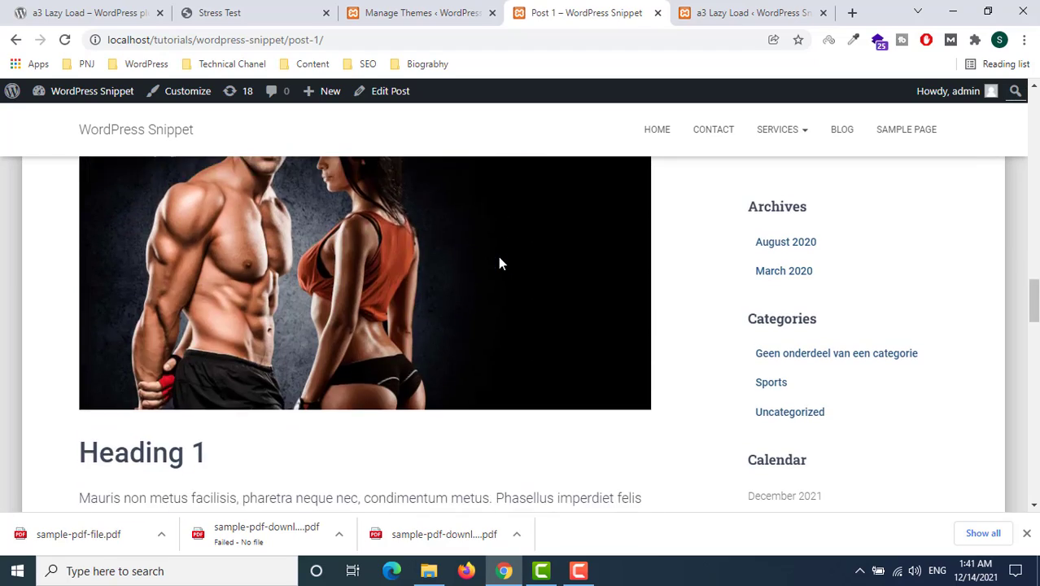
scroll(499, 262, down, 3)
Return to the Effect & Style settings of a3 Lazy Load and set the Loading Effect to Spinner.
click(740, 11)
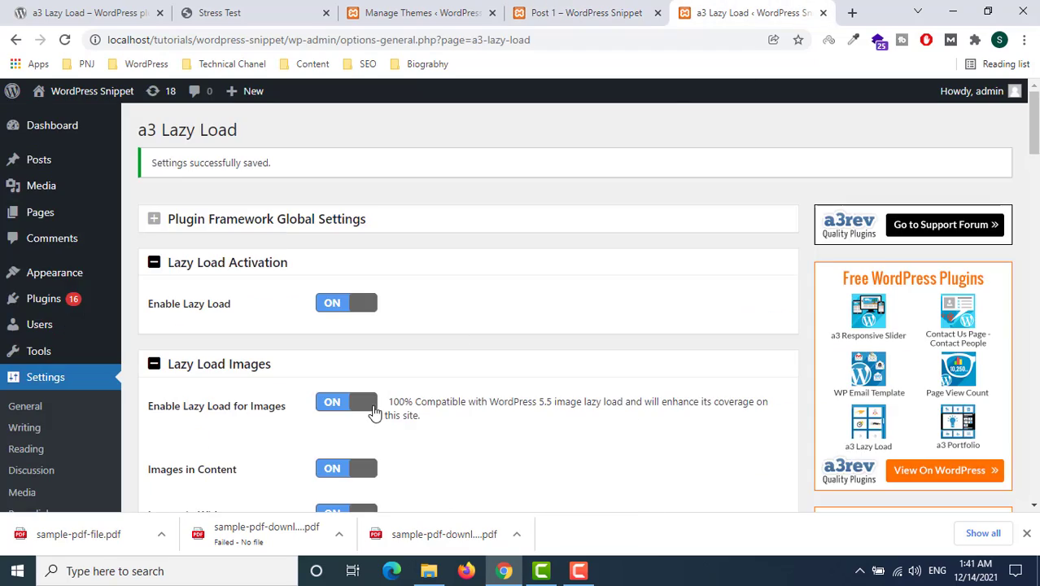
scroll(372, 412, down, 10)
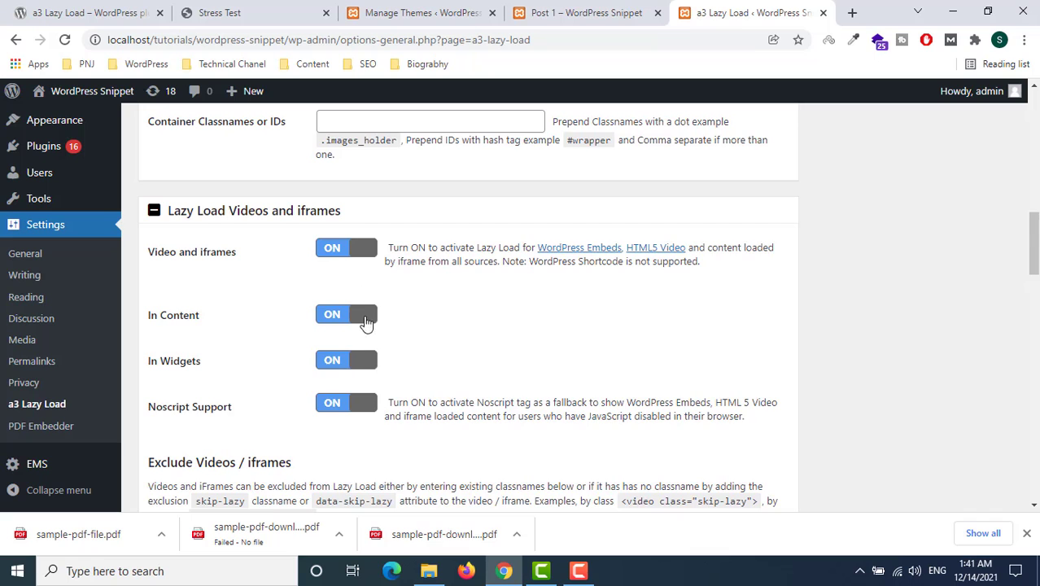
scroll(366, 322, down, 15)
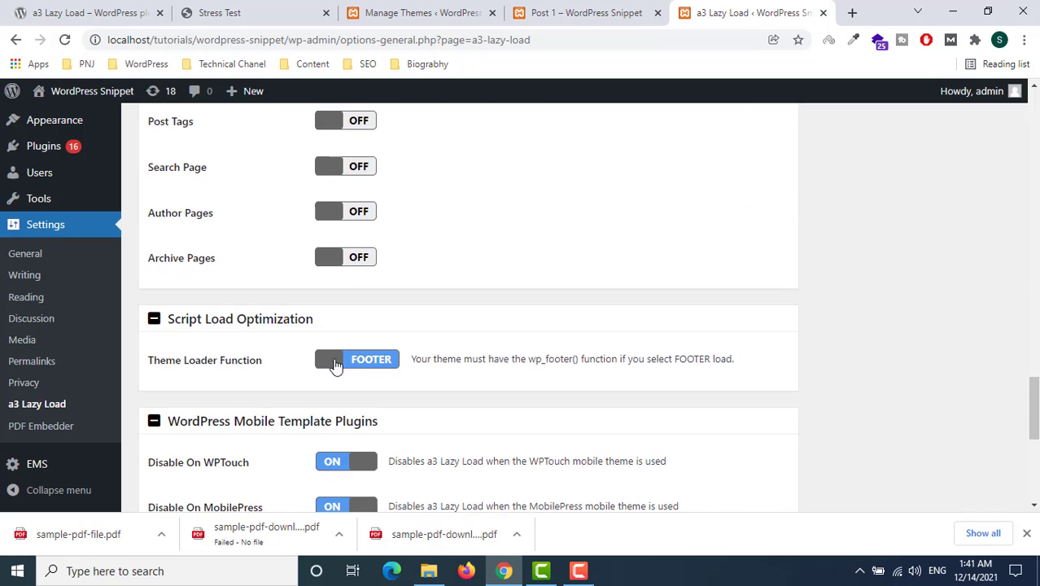
scroll(355, 210, down, 3)
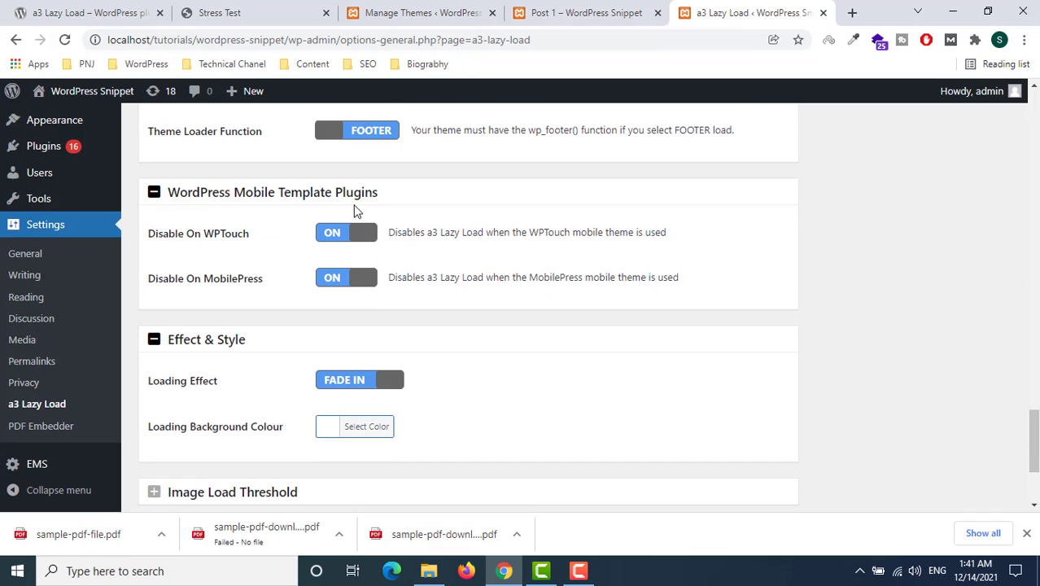
click(356, 380)
scroll(439, 419, down, 1)
scroll(460, 430, down, 1)
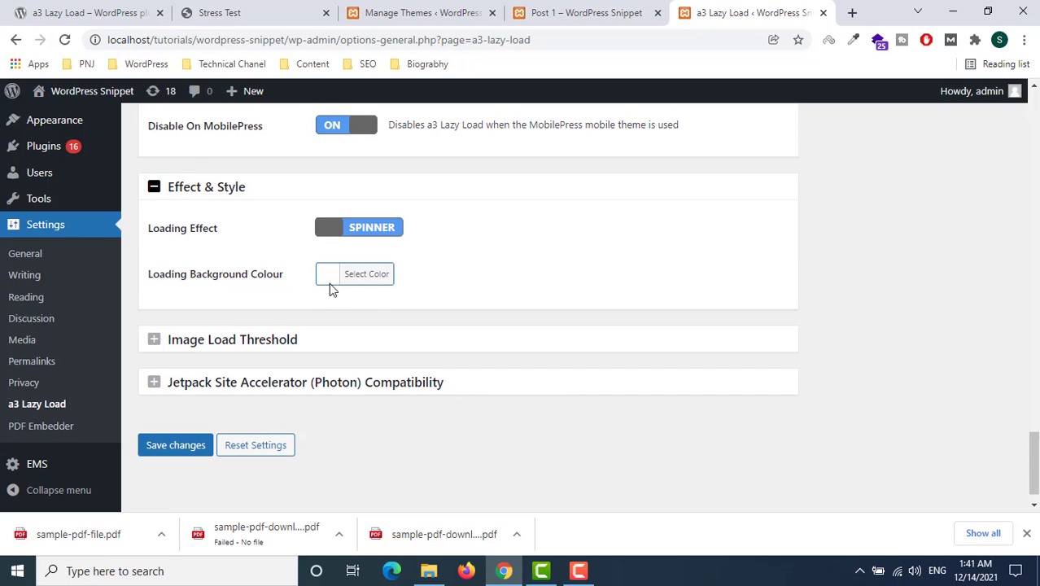
Set the Loading Background Colour to brown.
click(379, 280)
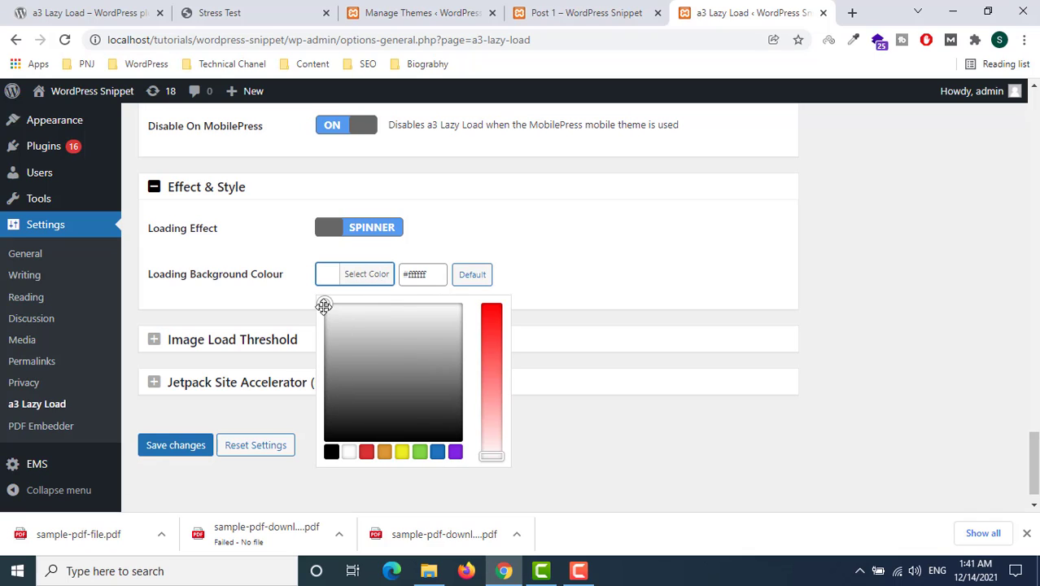
drag(324, 305, 416, 454)
click(419, 453)
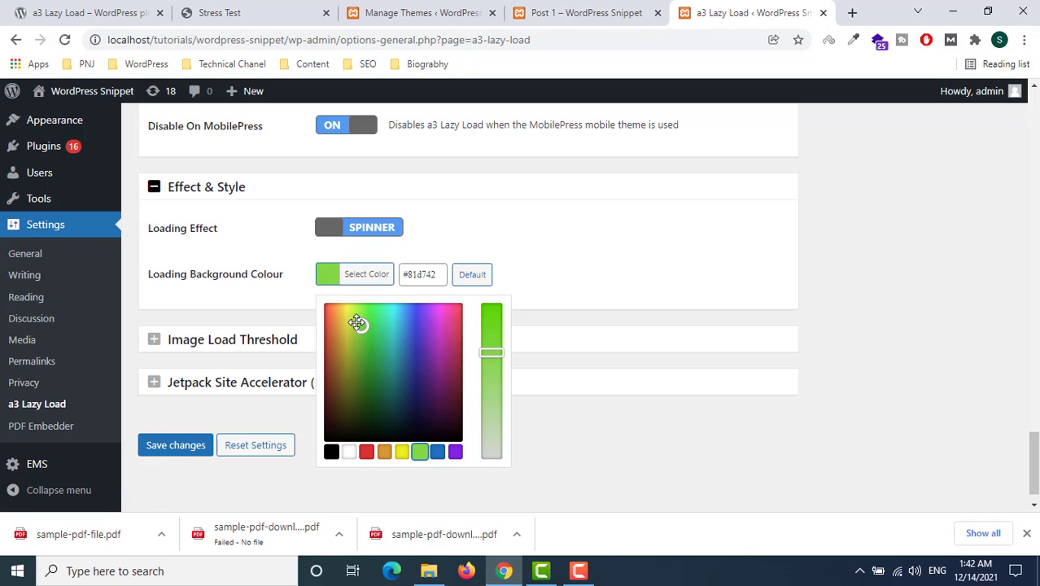
click(334, 357)
click(241, 365)
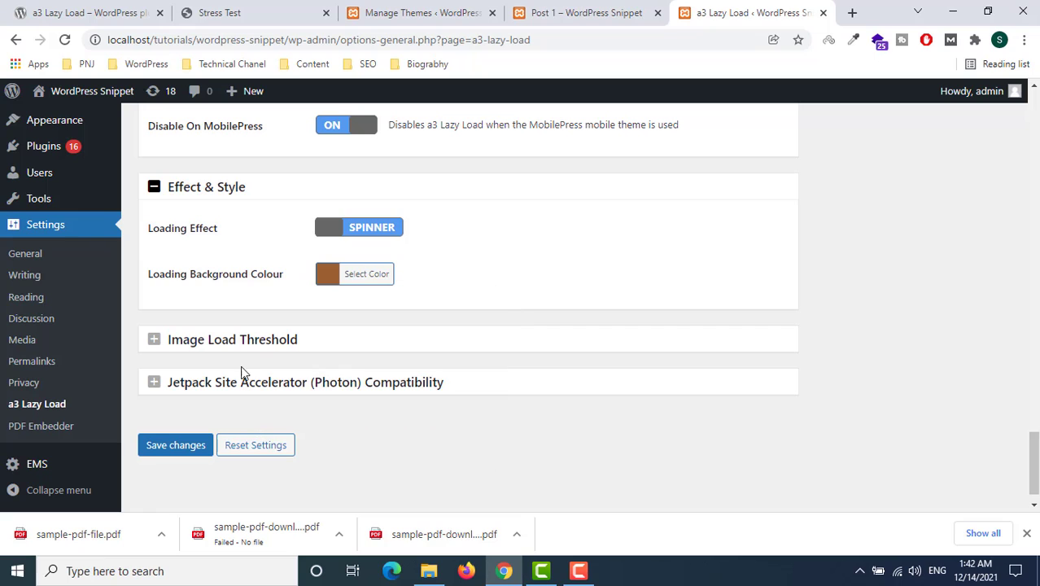
Expand the Image Load Threshold and Jetpack Site Accelerator (Photon) Compatibility sections to view their options, and save the changes.
click(227, 339)
scroll(227, 340, down, 1)
scroll(226, 340, down, 1)
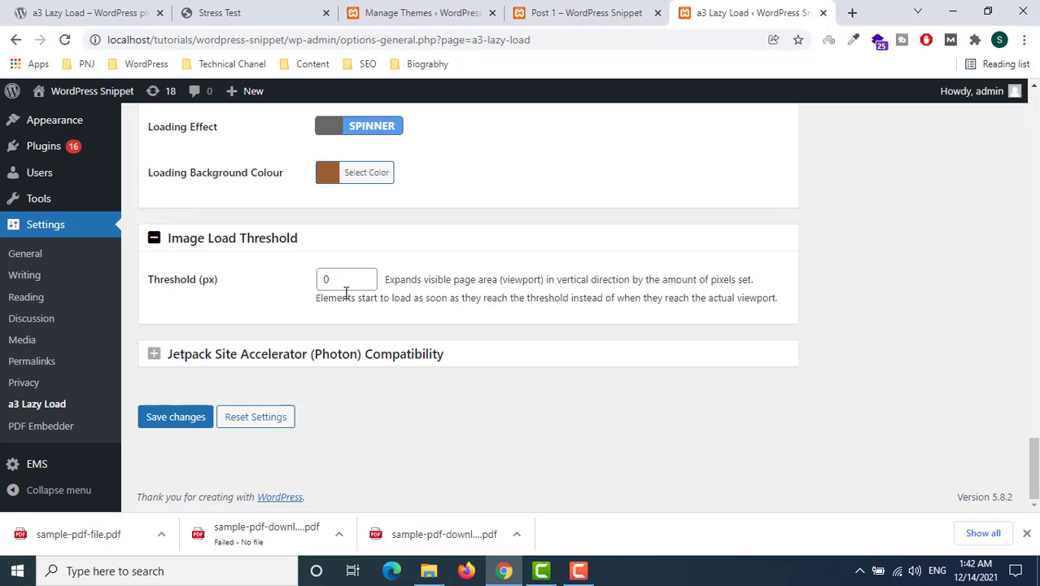
click(281, 356)
scroll(281, 360, down, 1)
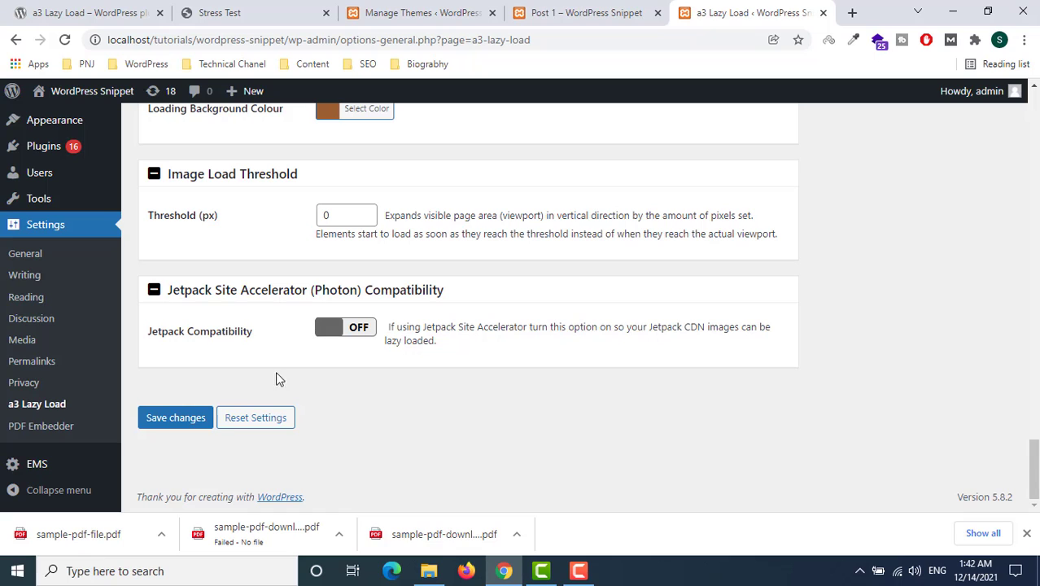
click(197, 418)
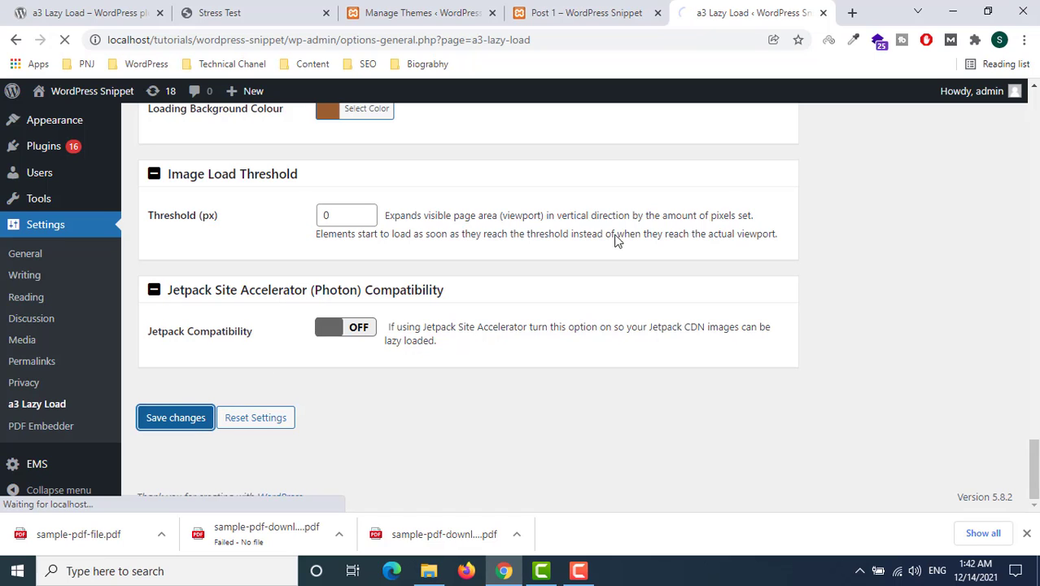
Reload Post 1 and examine how its images load with the Spinner effect and brown background while moving through the page.
click(606, 10)
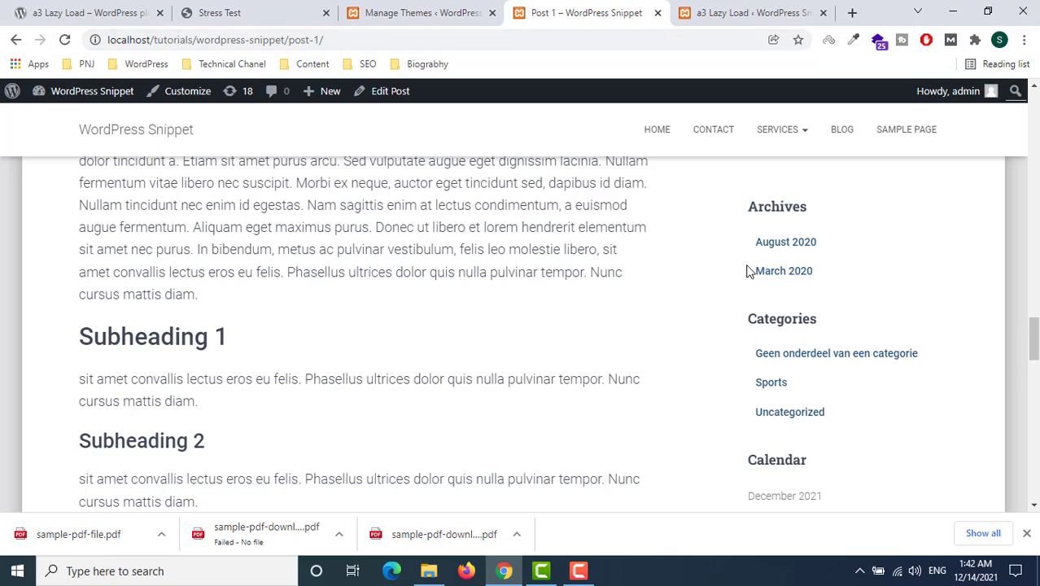
scroll(748, 271, up, 15)
scroll(748, 271, up, 10)
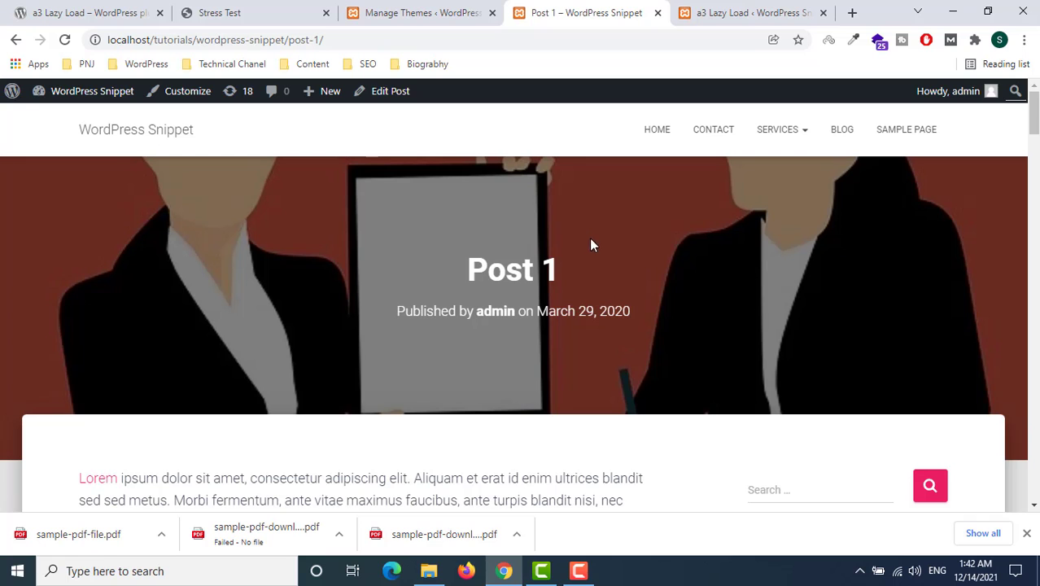
scroll(366, 209, down, 2)
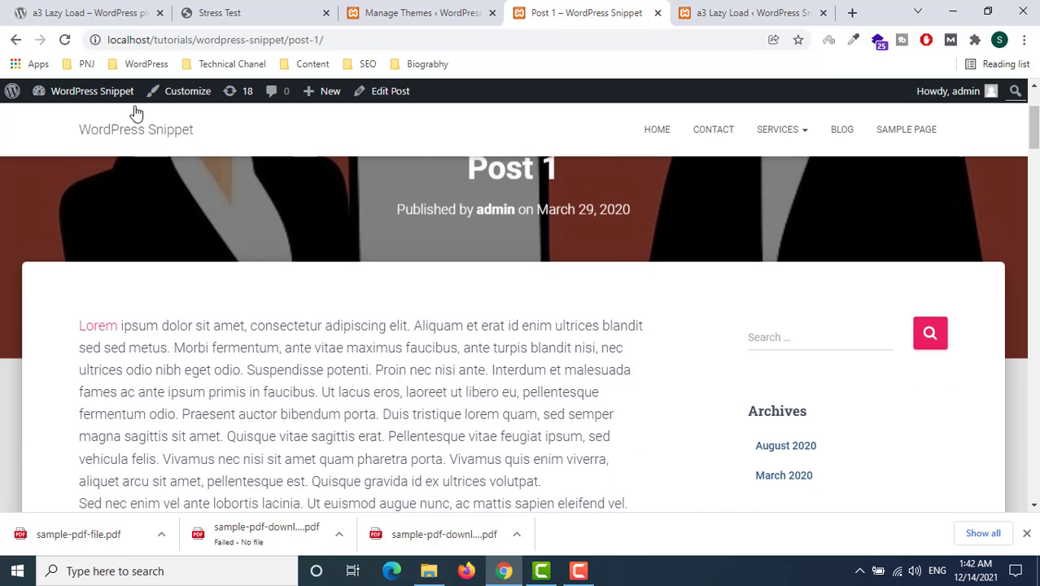
click(64, 45)
scroll(488, 297, down, 3)
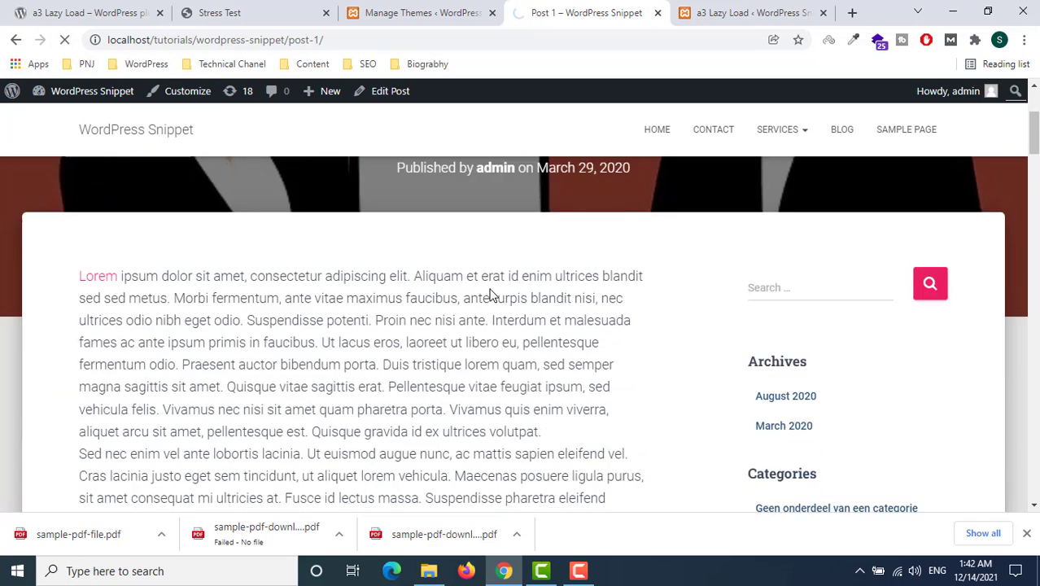
scroll(490, 293, down, 5)
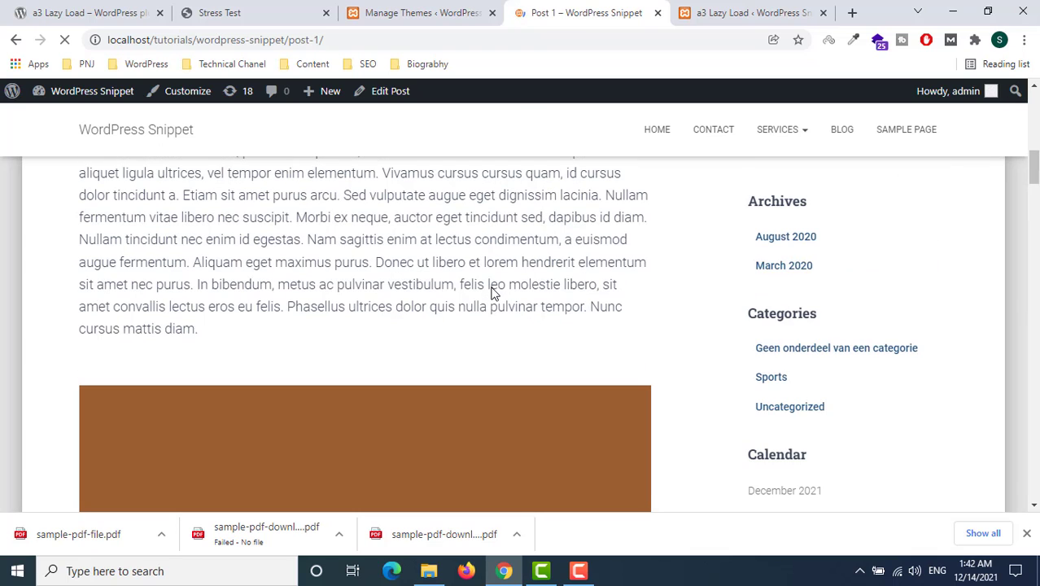
scroll(338, 312, down, 12)
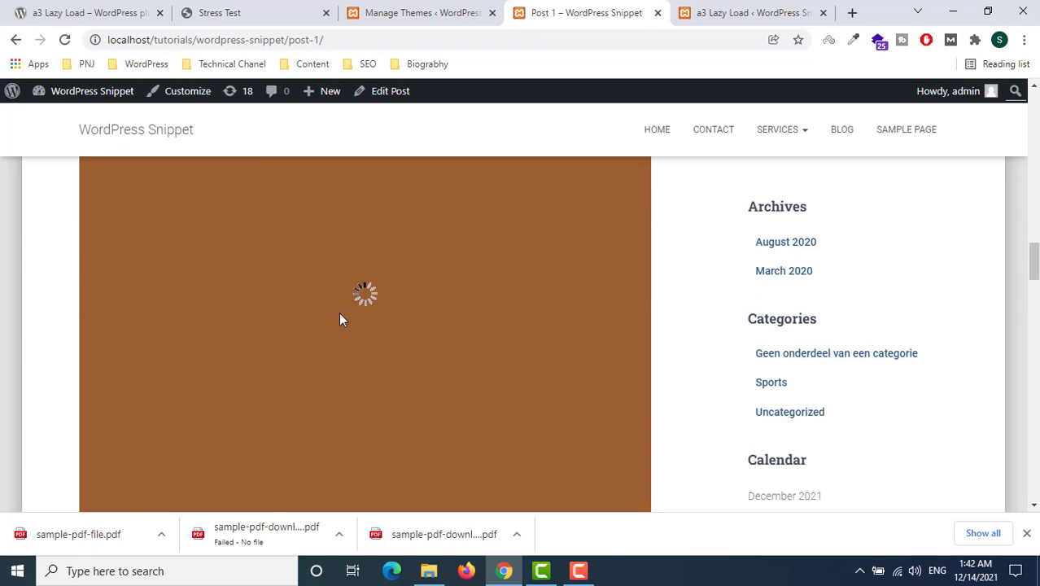
scroll(350, 329, down, 4)
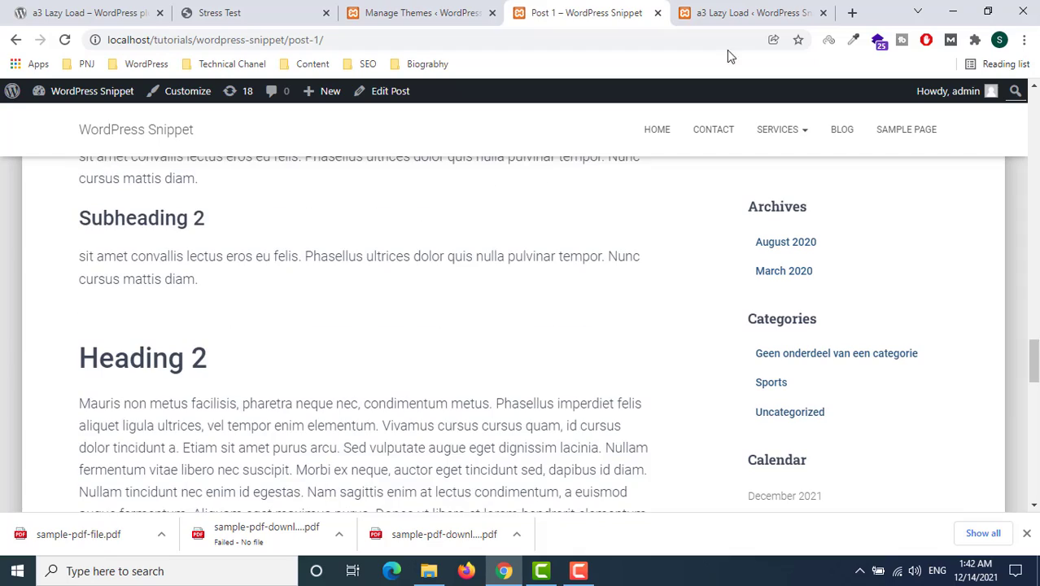
Return to the a3 Lazy Load settings, set the Loading Background Colour to blue (#1e73be), and save the changes.
click(738, 12)
scroll(488, 313, down, 20)
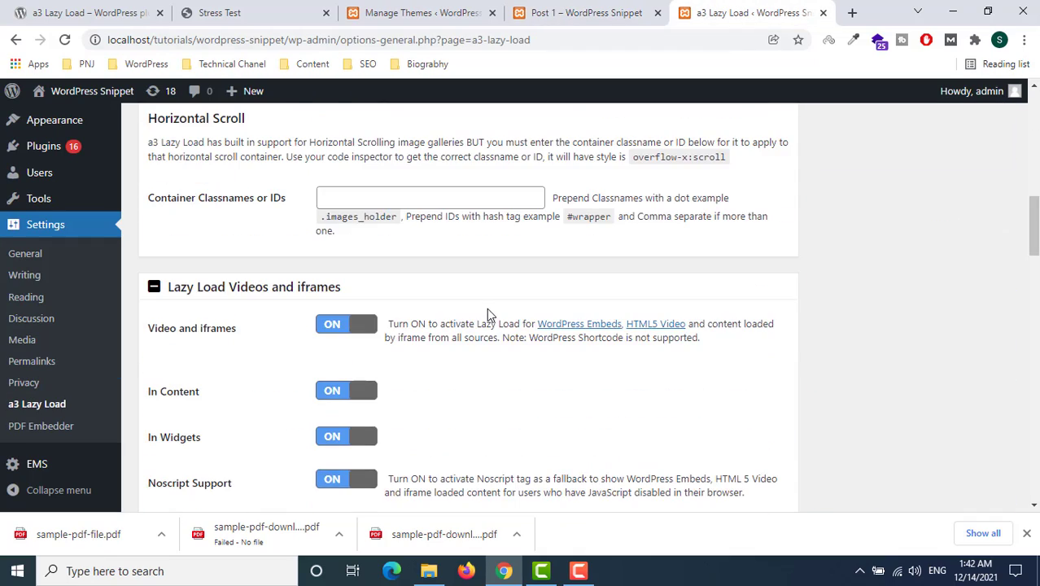
scroll(387, 345, down, 9)
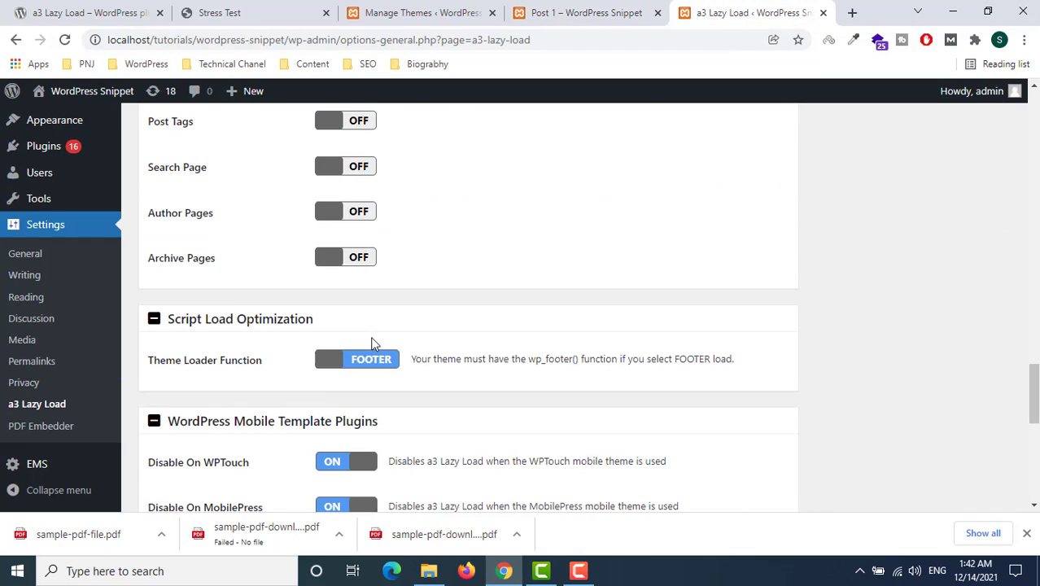
click(362, 351)
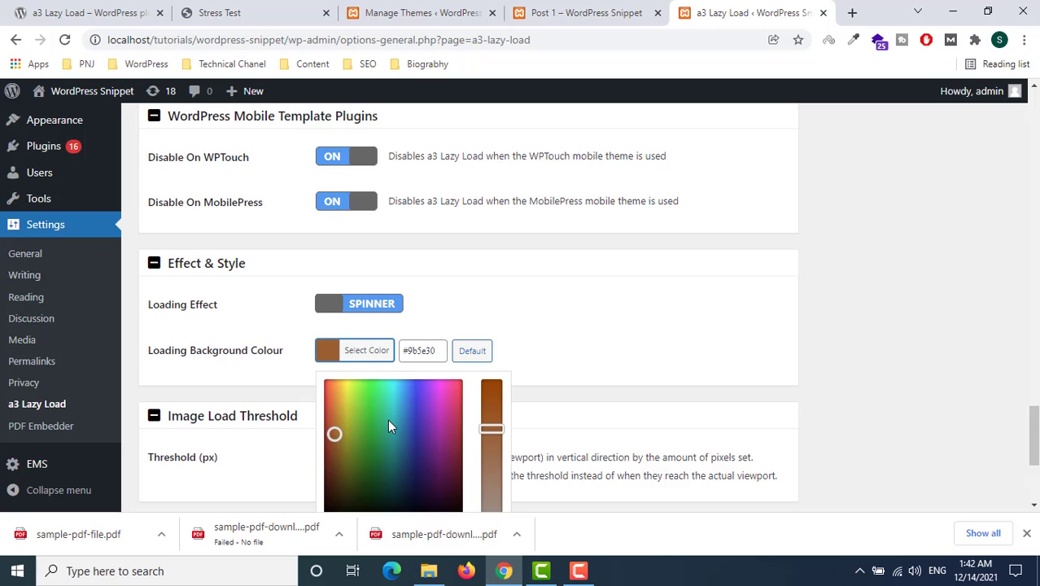
drag(343, 429, 378, 404)
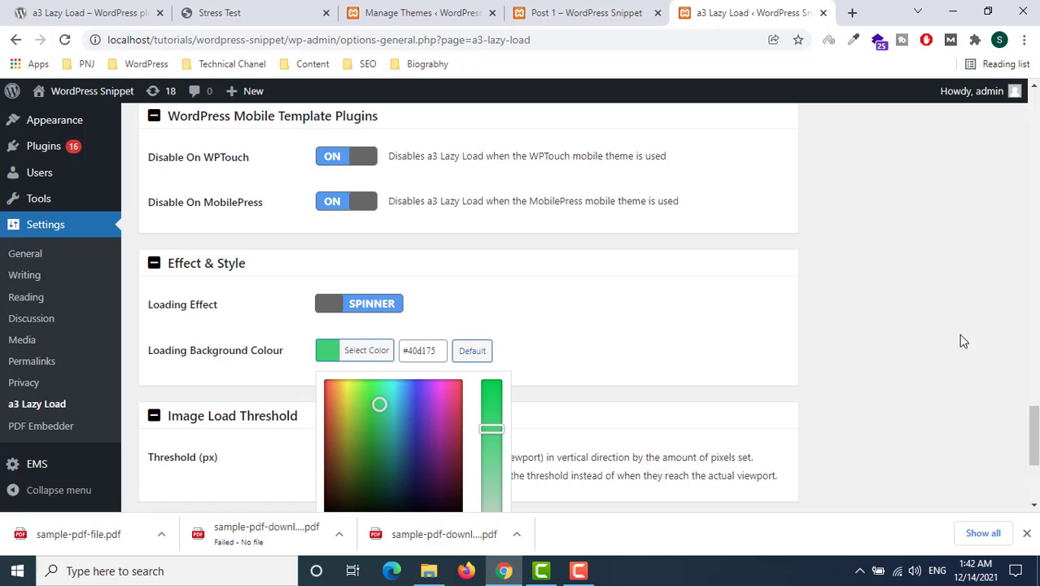
click(472, 351)
scroll(456, 400, down, 3)
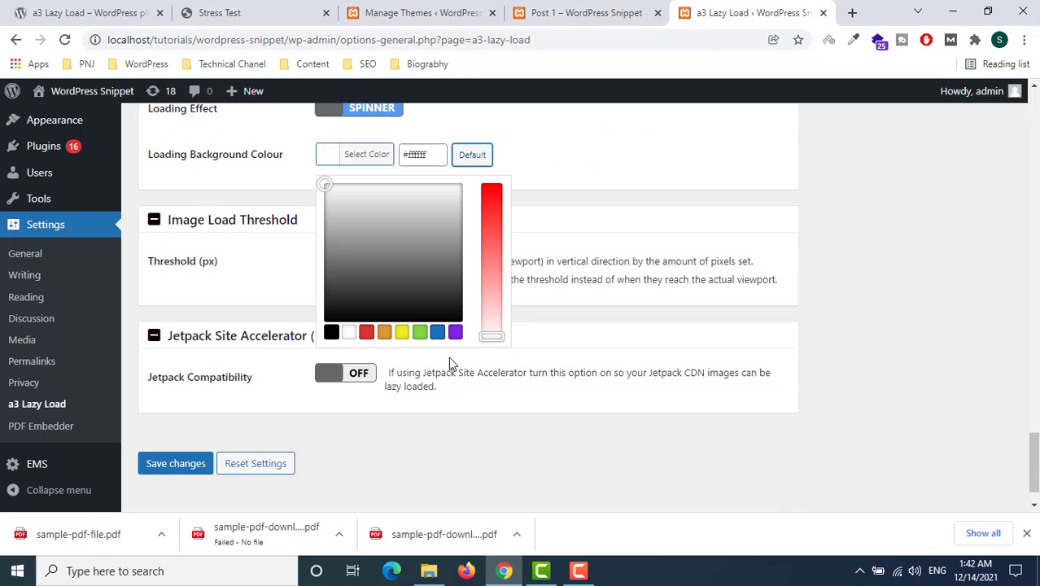
click(418, 288)
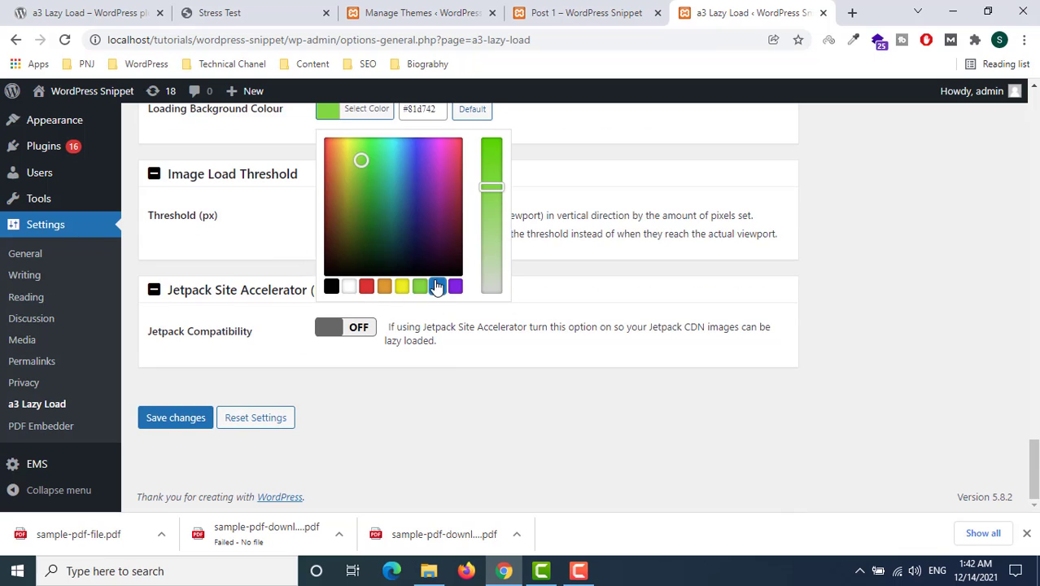
click(437, 286)
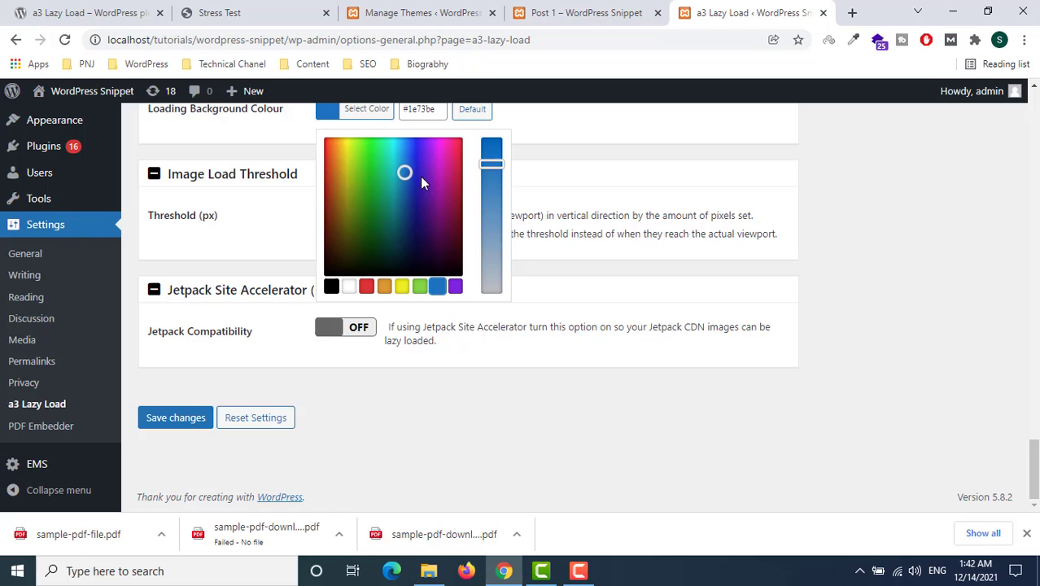
click(163, 418)
Reload Post 1 and examine how its images load with the blue loading background.
click(584, 13)
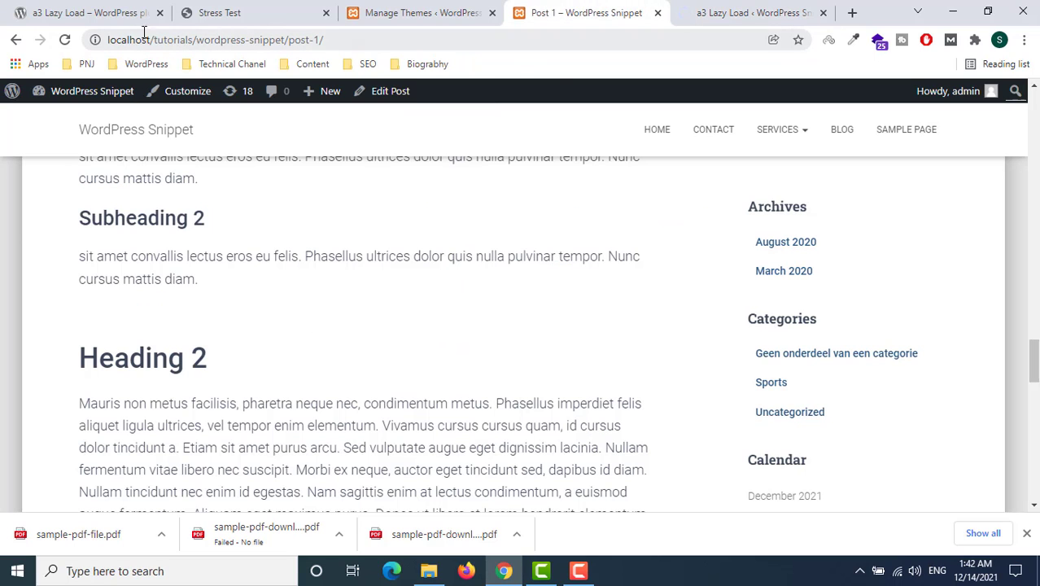
click(65, 39)
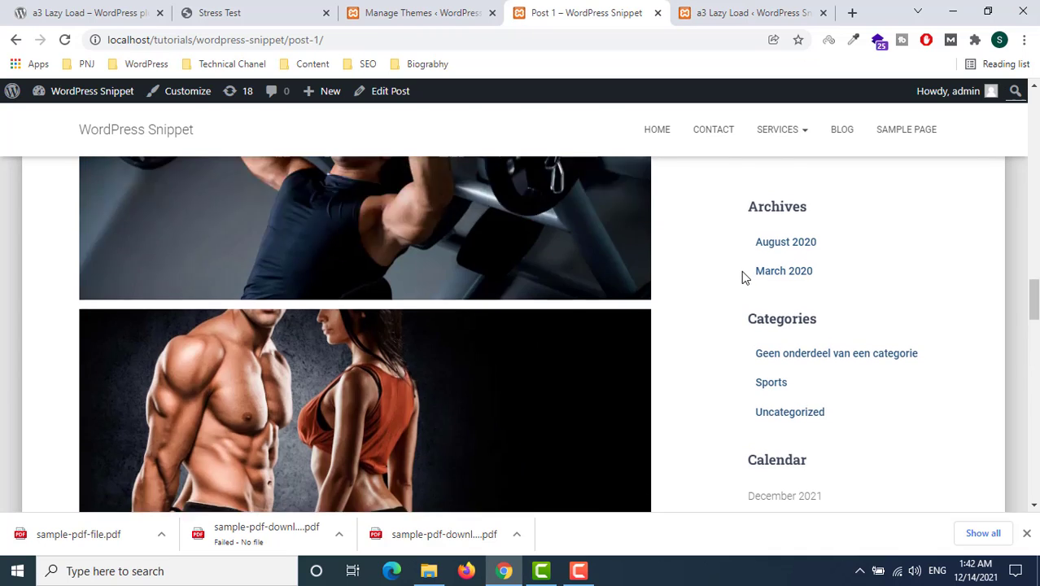
Examine how images load on the Lazy Load XT Stress Test demo page, ending at its heading.
click(180, 10)
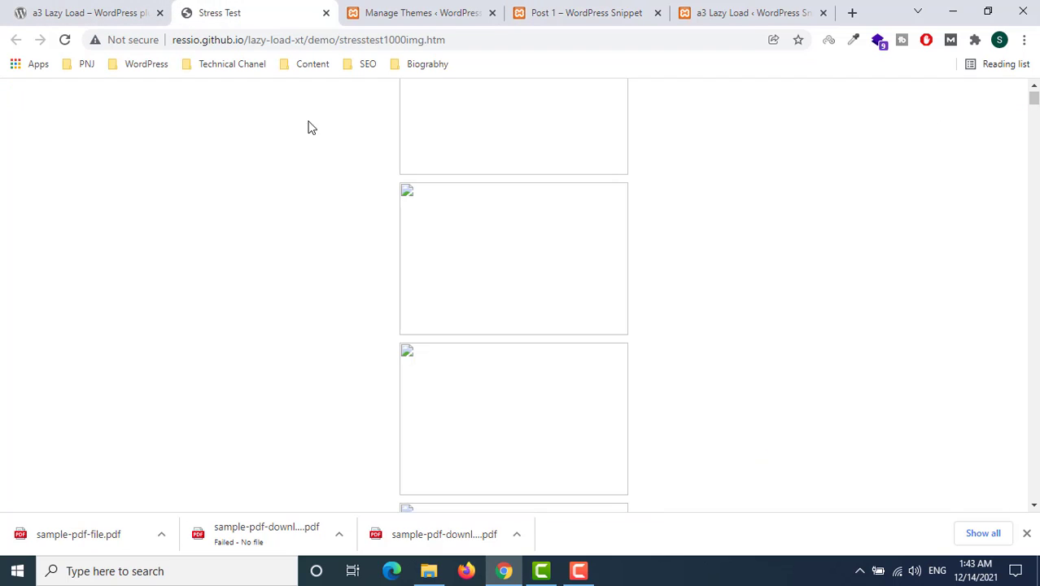
scroll(503, 309, down, 1)
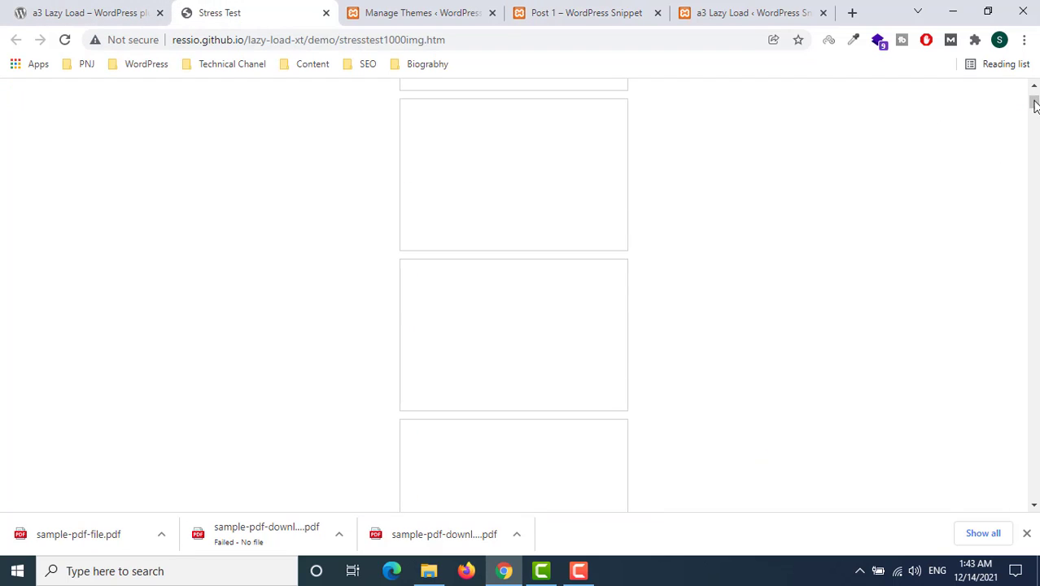
scroll(1034, 104, down, 1)
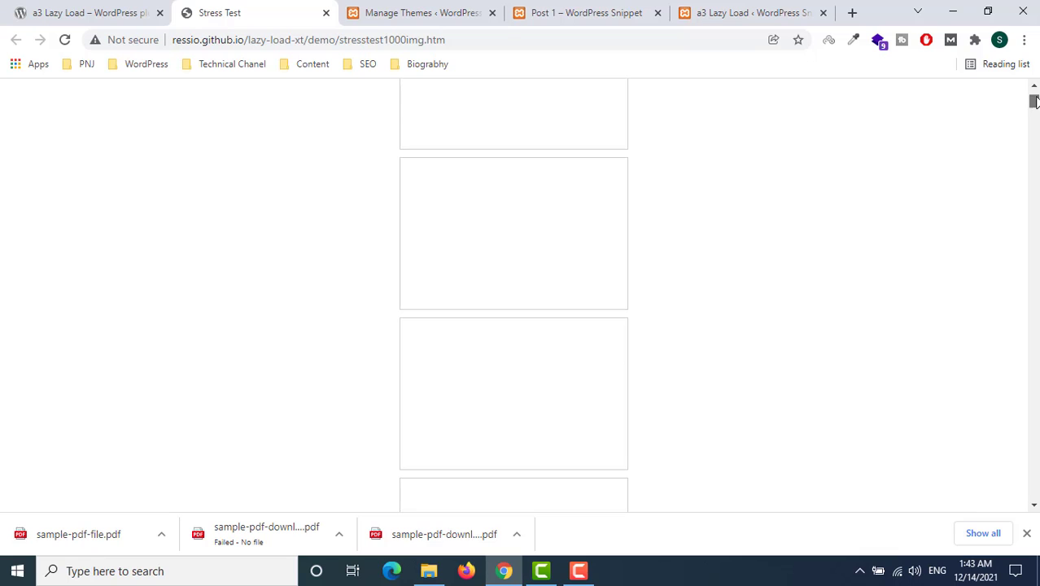
scroll(1035, 99, up, 3)
scroll(427, 219, down, 5)
scroll(425, 218, up, 5)
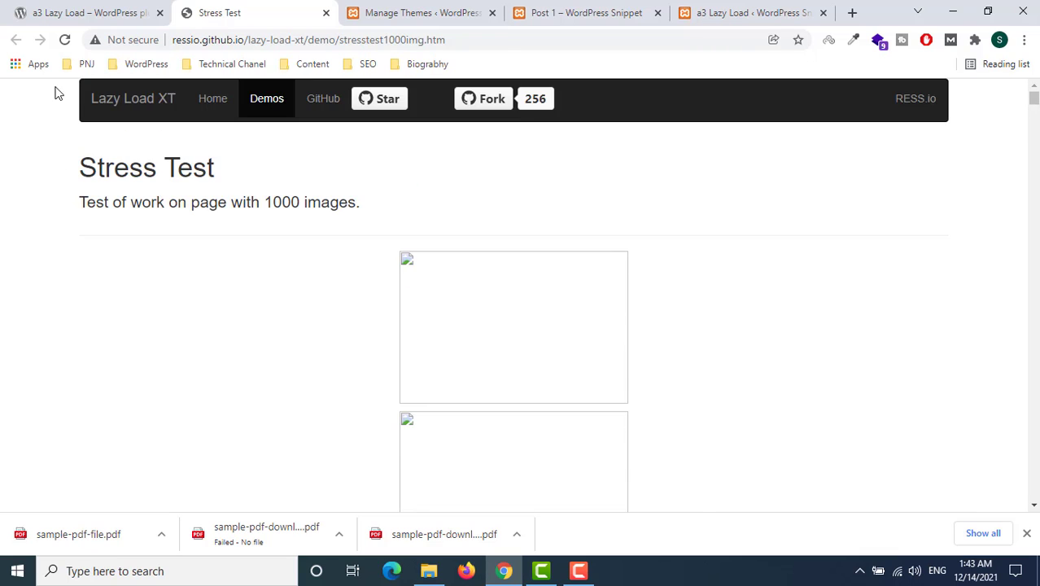
View the banner of the a3 Lazy Load plugin page on WordPress.org, and return to the plugin's settings page.
click(58, 12)
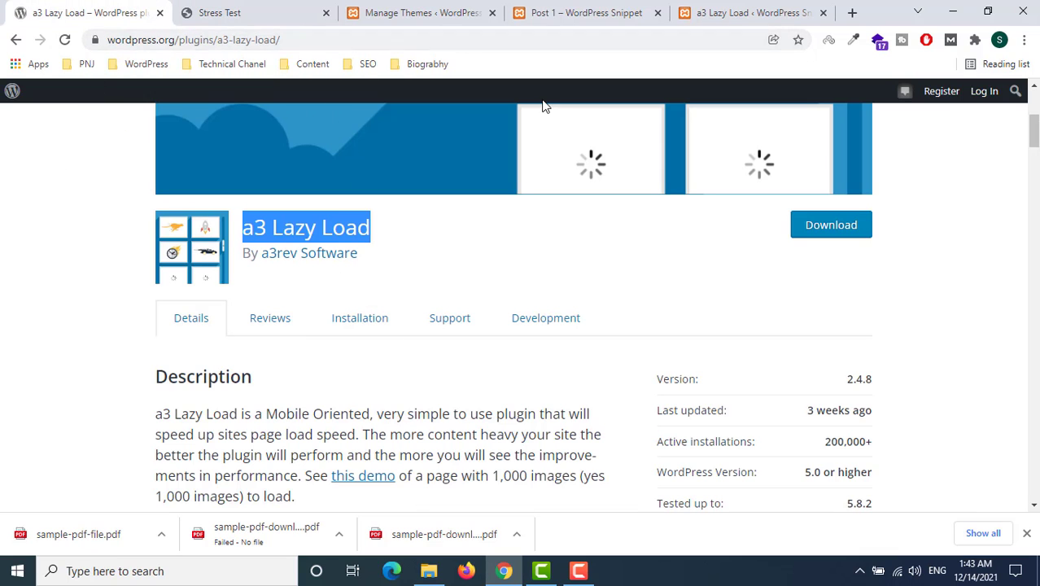
scroll(680, 206, up, 4)
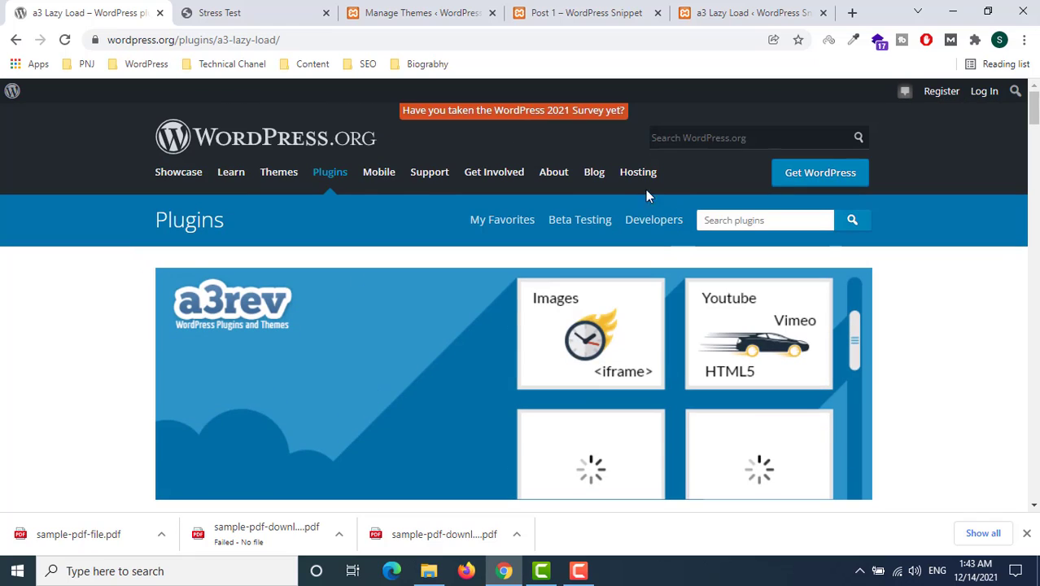
click(710, 12)
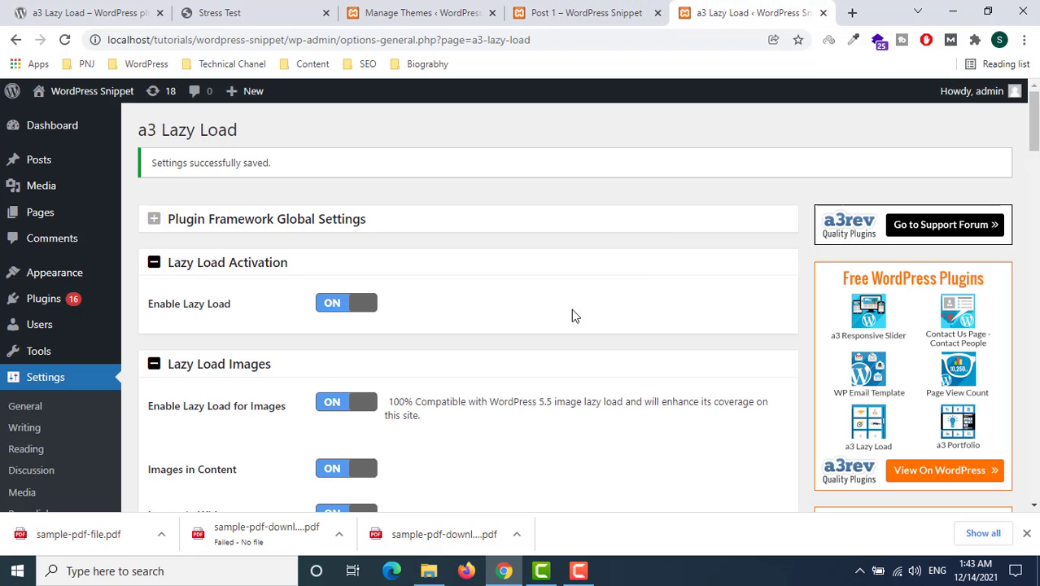